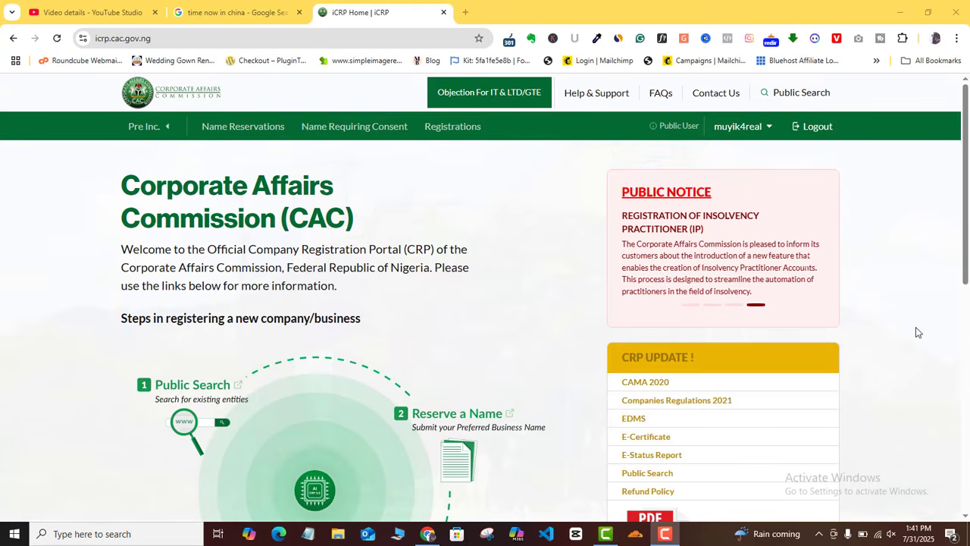
# Open a new tab, type 'icrp' then 'pre' in the address bar, and return to the iCRP Home tab.
pyautogui.click(466, 12)
pyautogui.click(438, 37)
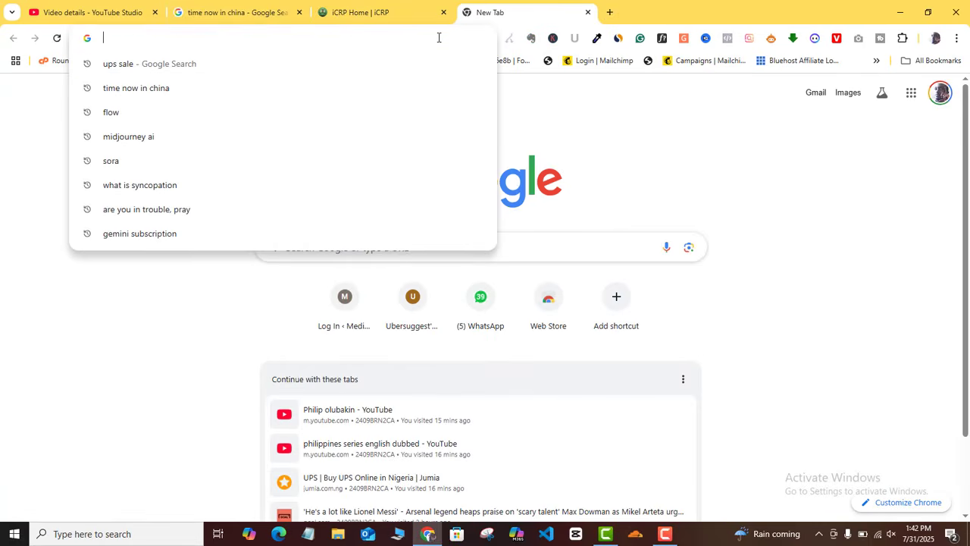
pyautogui.write('icrp')
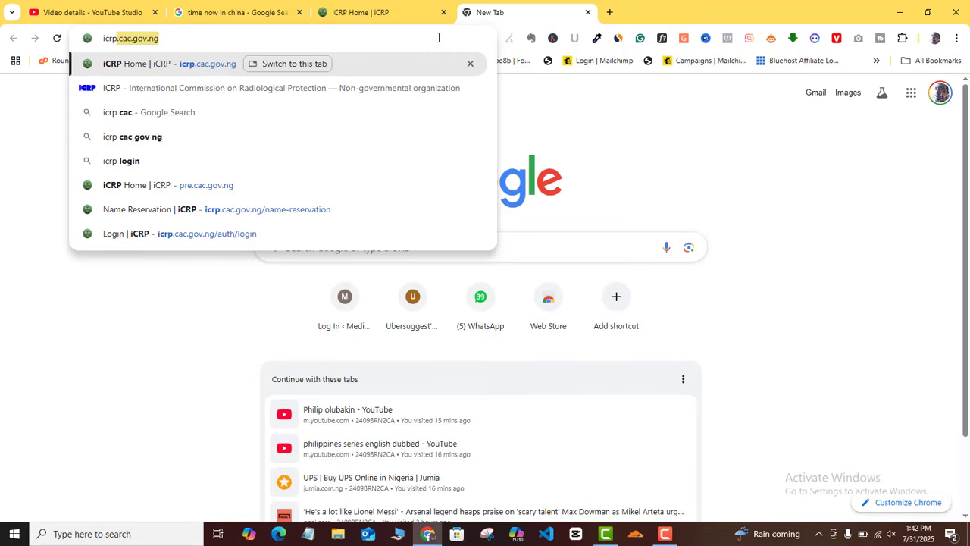
pyautogui.press('BackSpace')
pyautogui.press('BackSpace')
pyautogui.press('BackSpace')
pyautogui.press('BackSpace')
pyautogui.press('BackSpace')
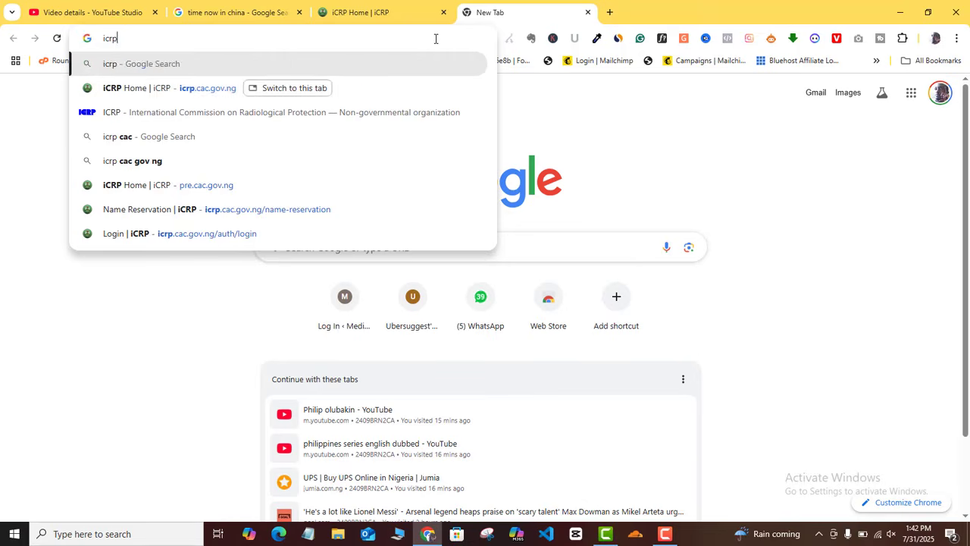
pyautogui.write('pre')
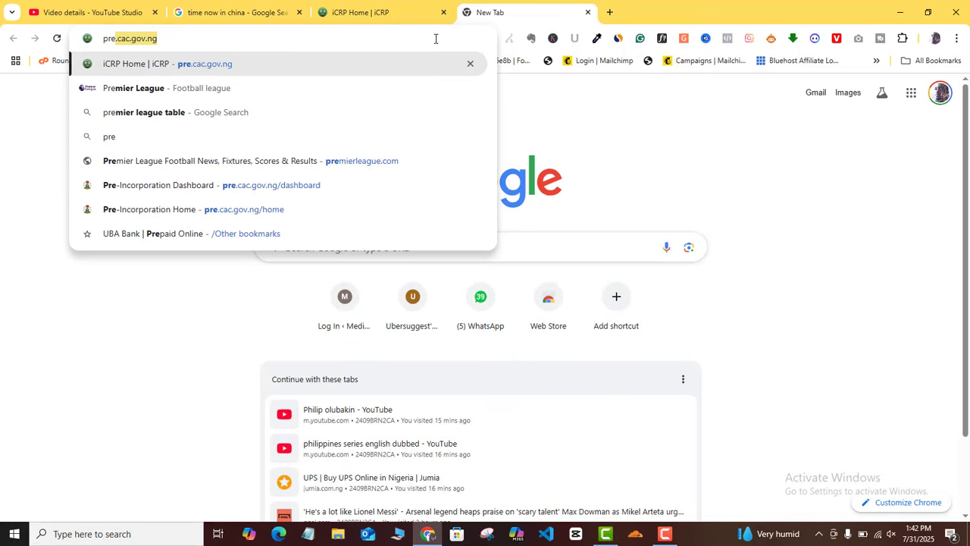
pyautogui.click(386, 19)
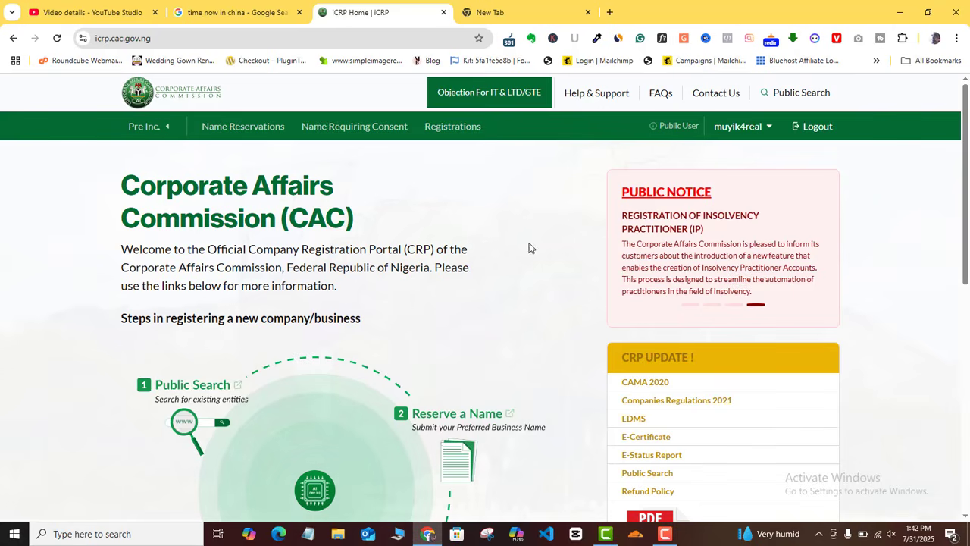
# Log out of the iCRP account and go to the Sign Up page.
pyautogui.click(815, 127)
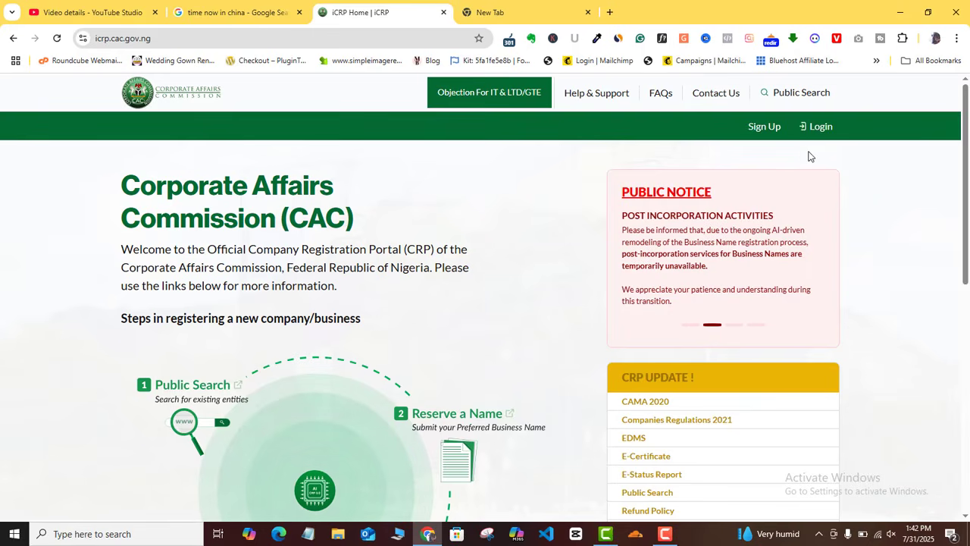
pyautogui.click(764, 127)
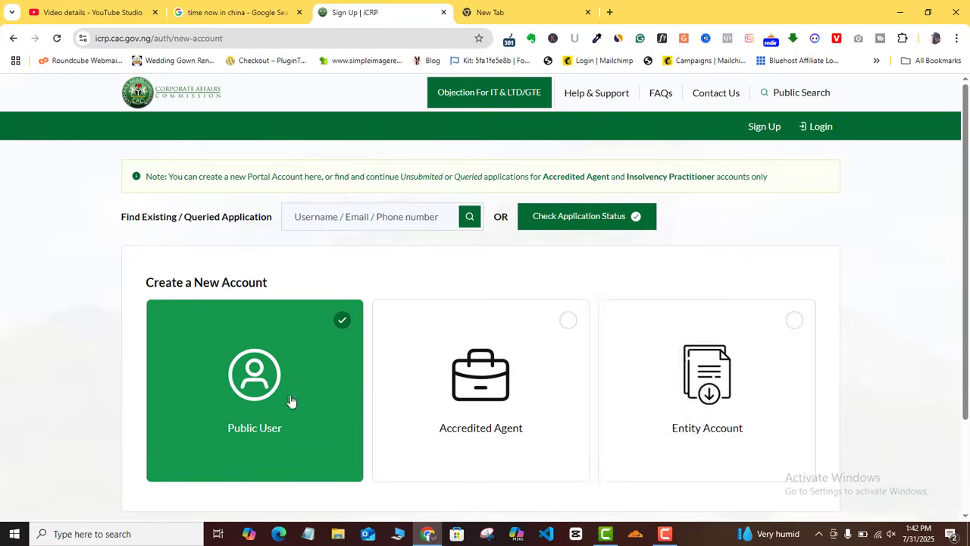
pyautogui.moveTo(249, 411)
# Log in with email and verify with the emailed one-time code to reach Name Reservations.
pyautogui.click(818, 128)
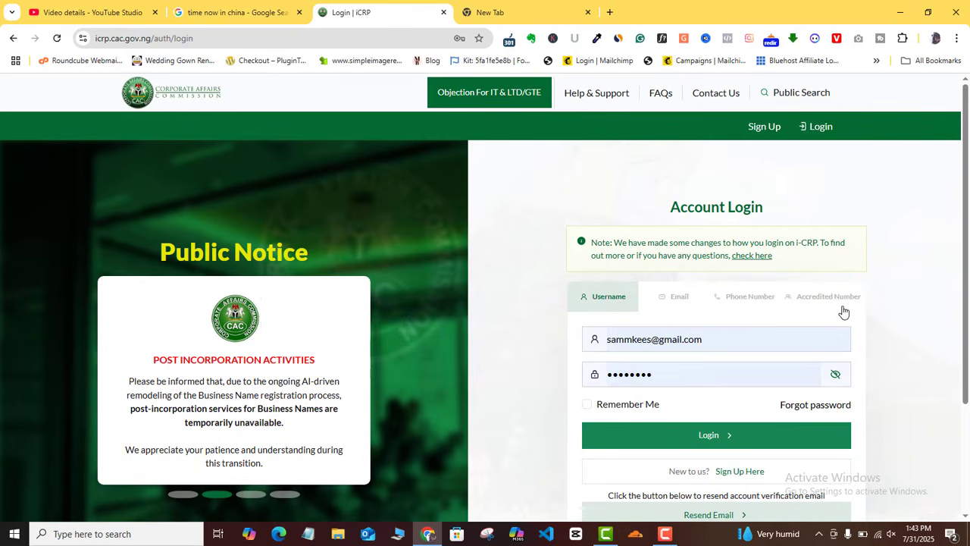
pyautogui.click(679, 302)
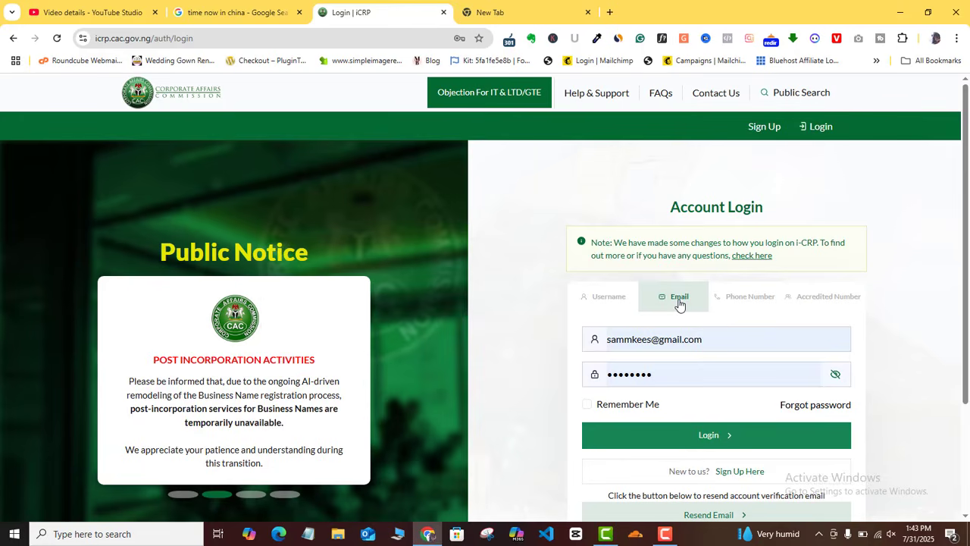
pyautogui.moveTo(966, 277); pyautogui.dragTo(967, 318)
pyautogui.click(718, 377)
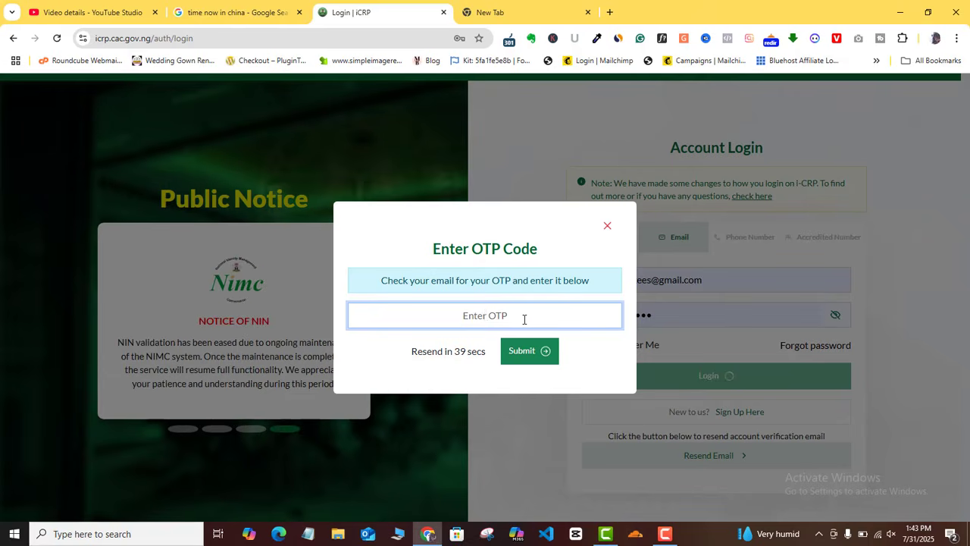
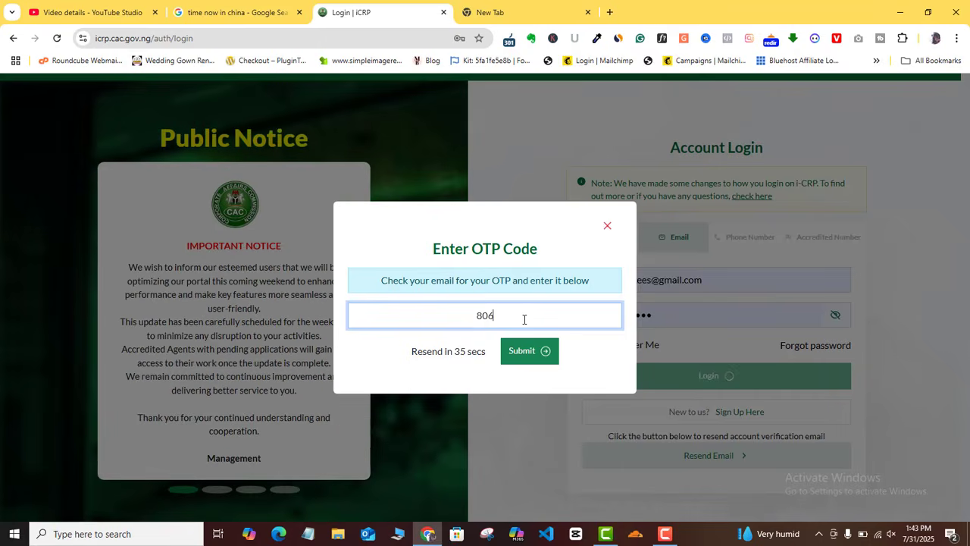
pyautogui.click(525, 347)
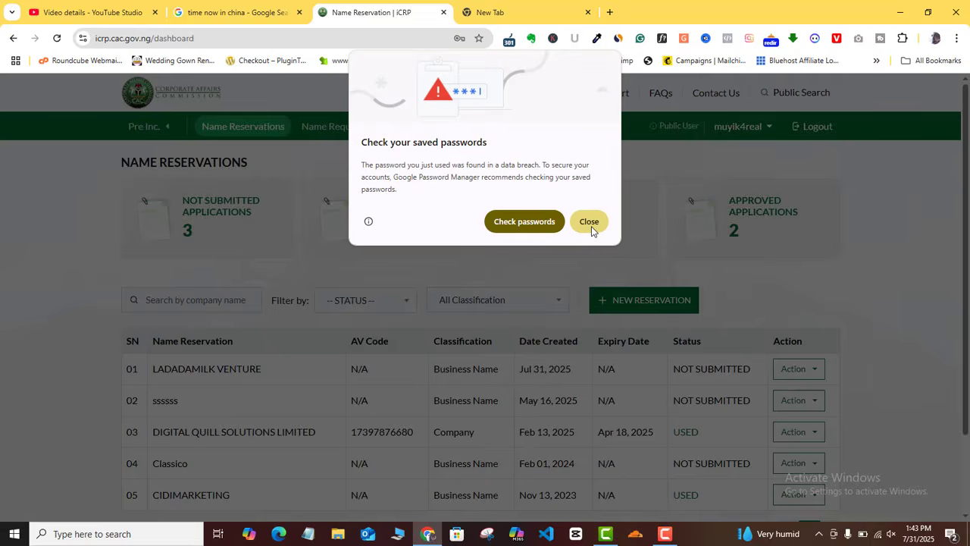
# Dismiss the password warning, check the Registrations dashboard, and start a New Name Reservation.
pyautogui.click(590, 223)
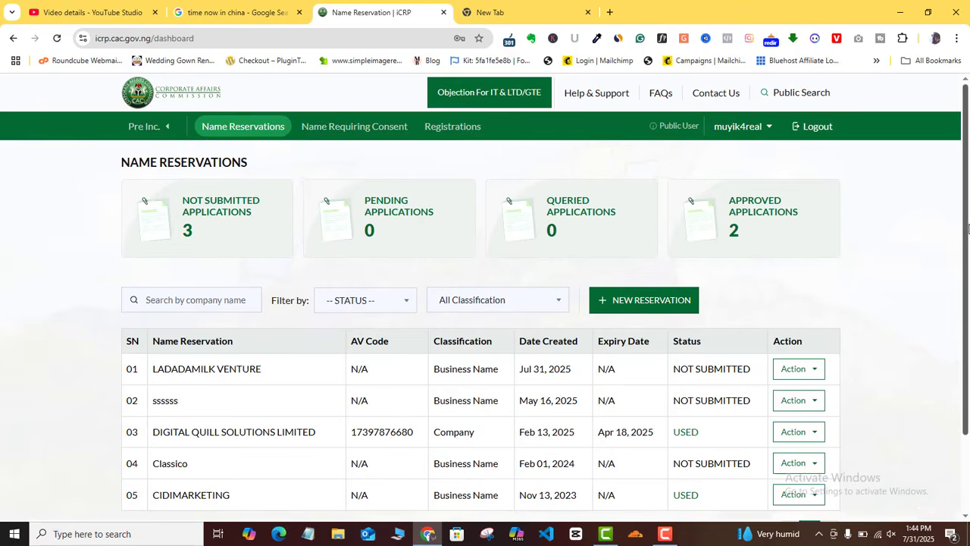
pyautogui.moveTo(967, 231)
pyautogui.mouseDown()
pyautogui.moveTo(968, 273)
pyautogui.moveTo(968, 250)
pyautogui.mouseUp()
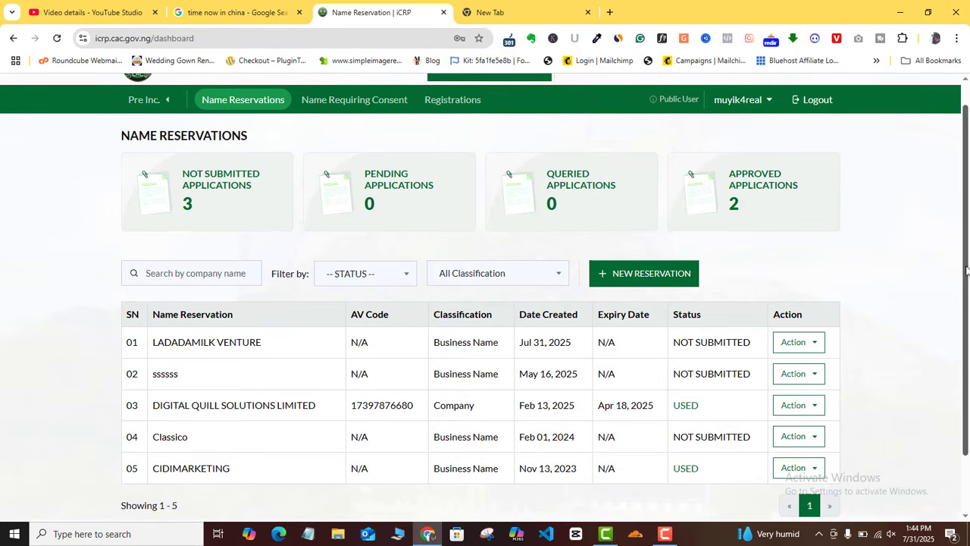
pyautogui.moveTo(968, 271); pyautogui.dragTo(967, 241)
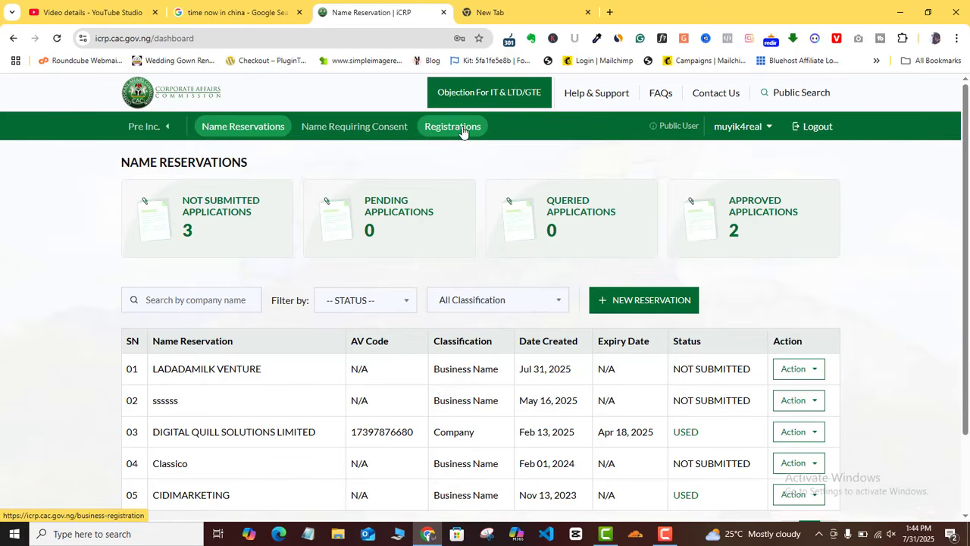
pyautogui.click(233, 132)
pyautogui.click(452, 126)
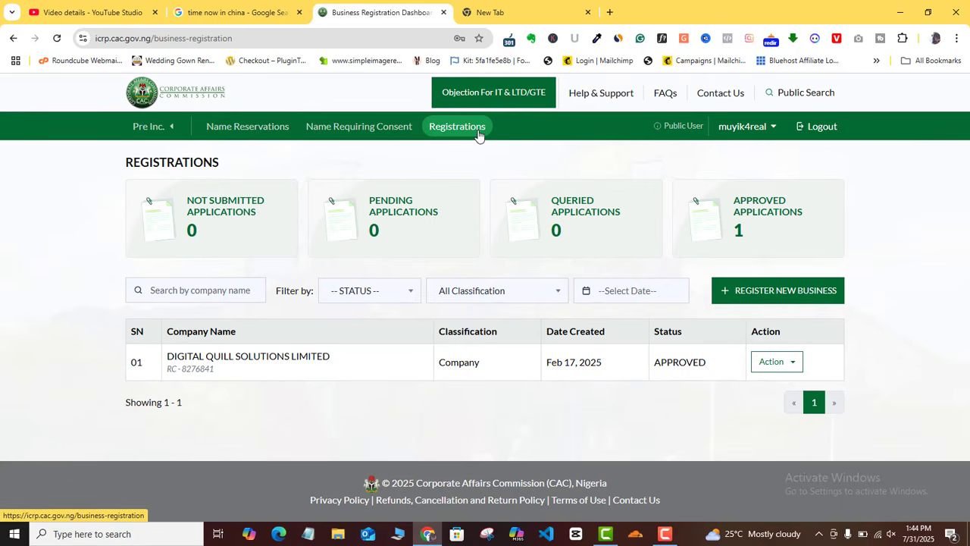
pyautogui.click(245, 127)
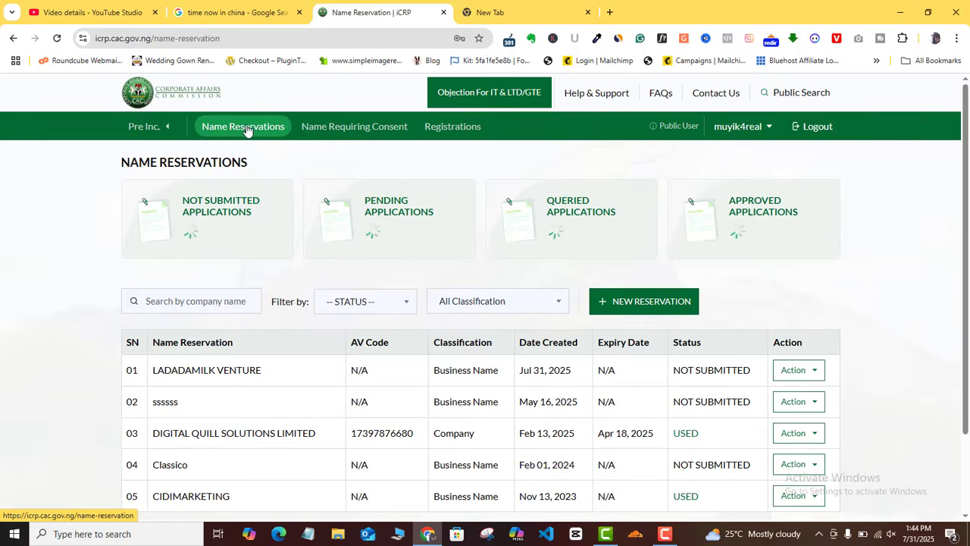
pyautogui.click(614, 303)
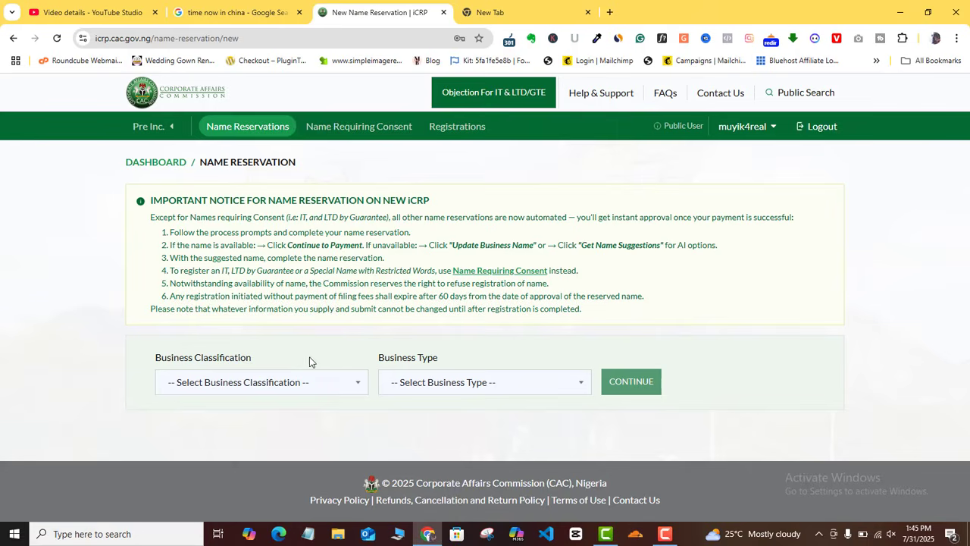
# Set Business Classification to Company and Business Type to Private Company Limited By Shares, then continue.
pyautogui.click(328, 393)
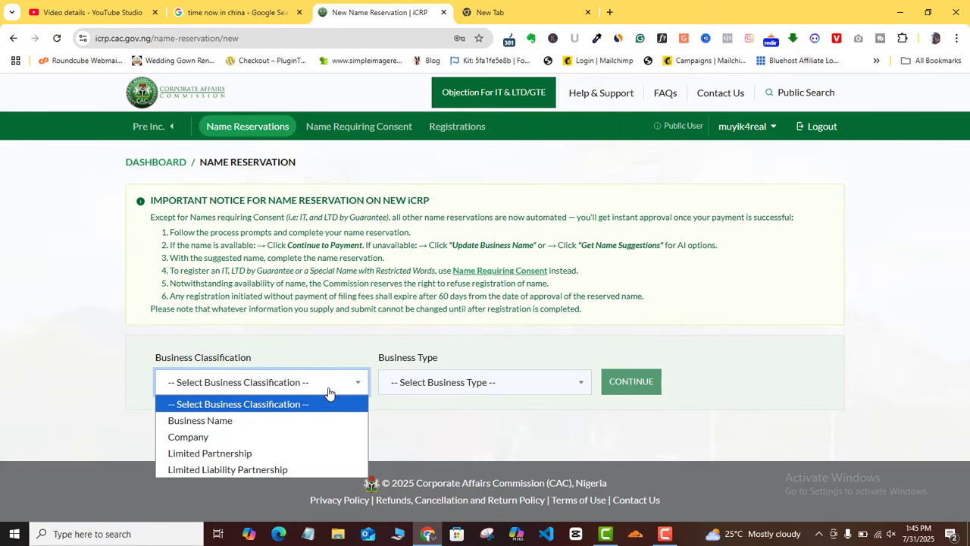
pyautogui.click(224, 438)
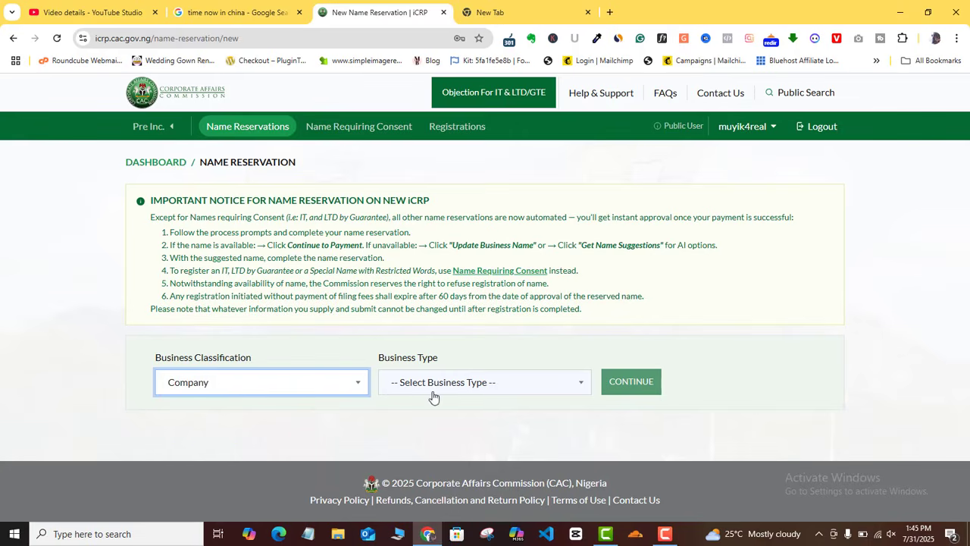
pyautogui.click(577, 386)
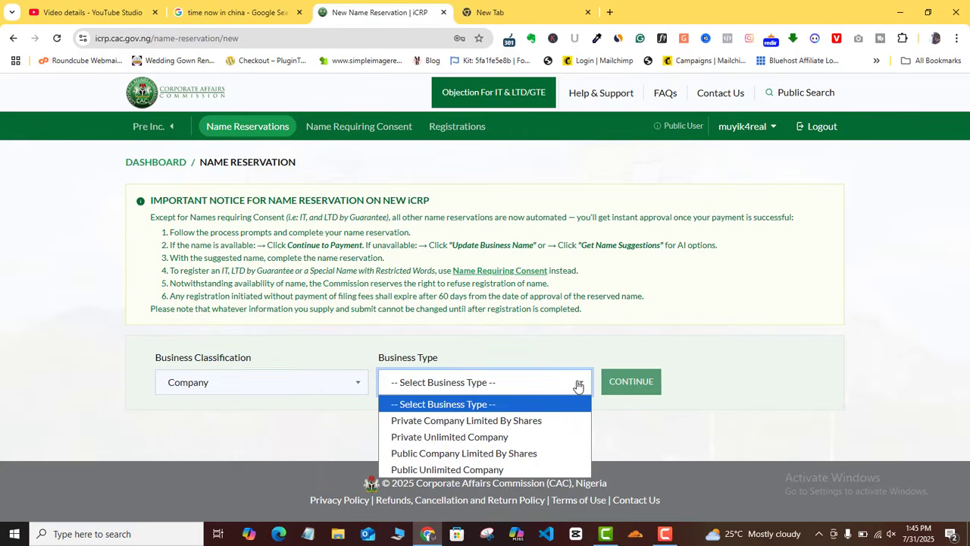
pyautogui.click(510, 420)
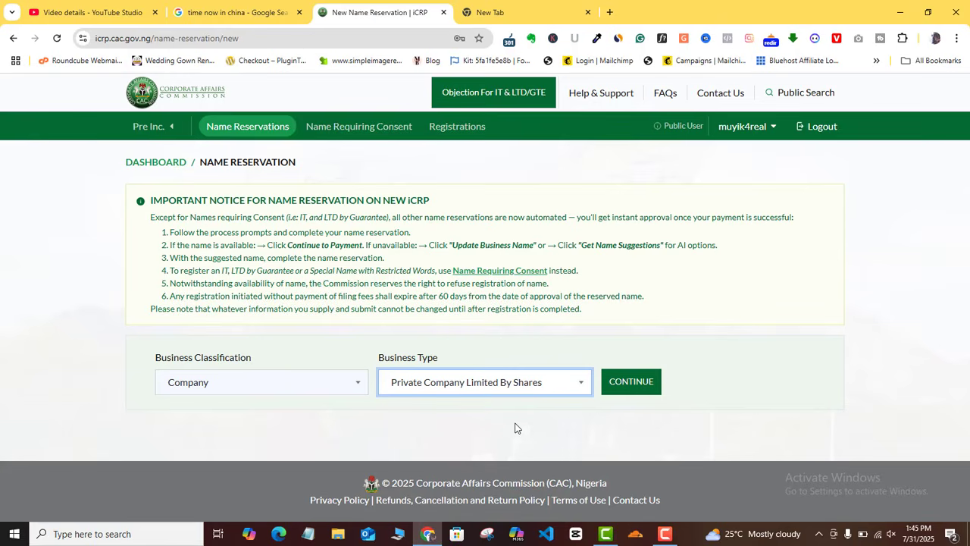
pyautogui.click(633, 387)
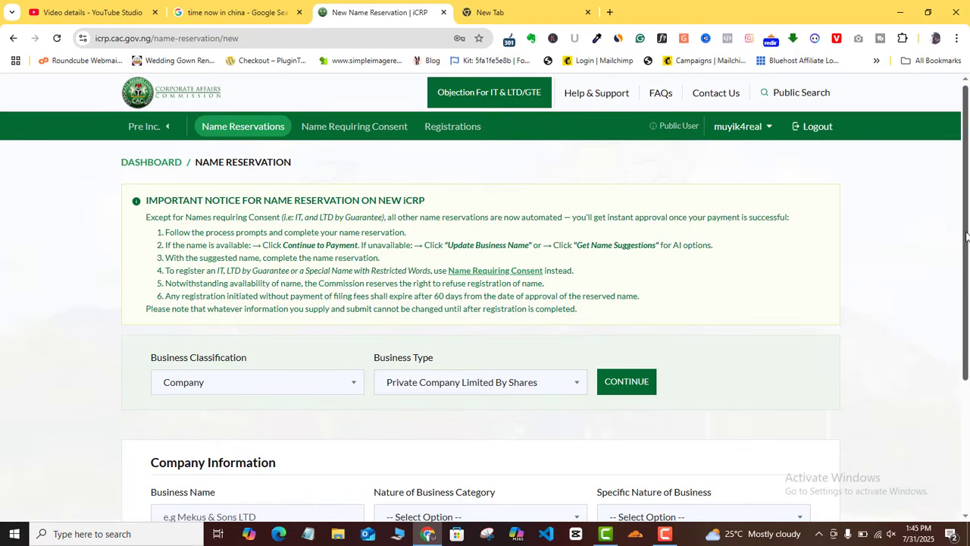
# Enter 'lasladii ventures ltd' as the proposed business name.
pyautogui.moveTo(964, 222); pyautogui.dragTo(966, 352)
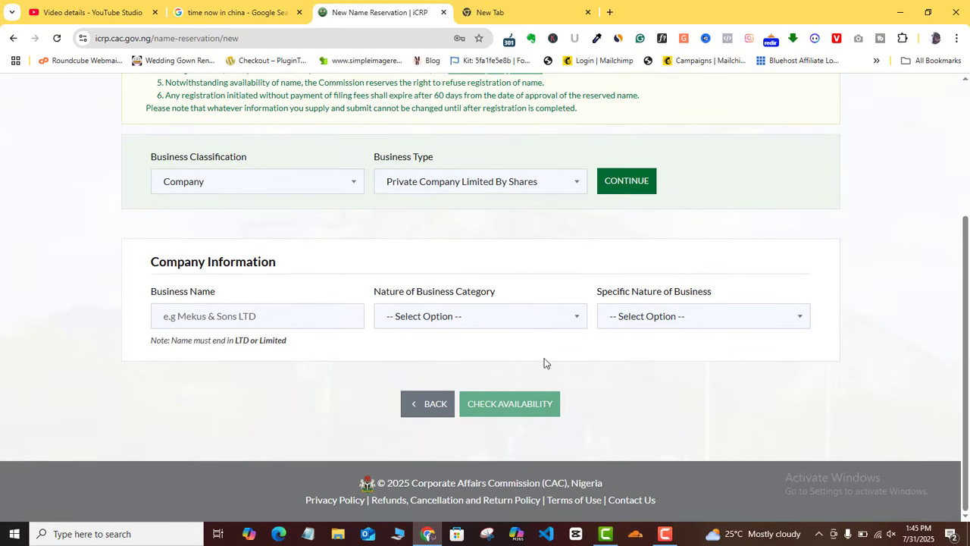
pyautogui.click(233, 316)
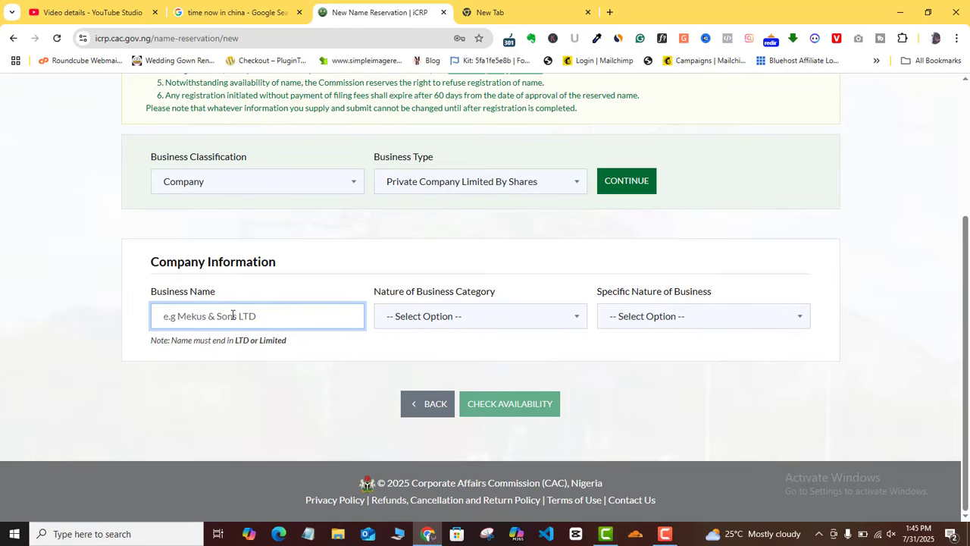
pyautogui.write('lasladii ventures ltd')
# Set the category to Agriculture Forestry & Fishing and the specific nature to Fishing & Aquaculture.
pyautogui.click(574, 321)
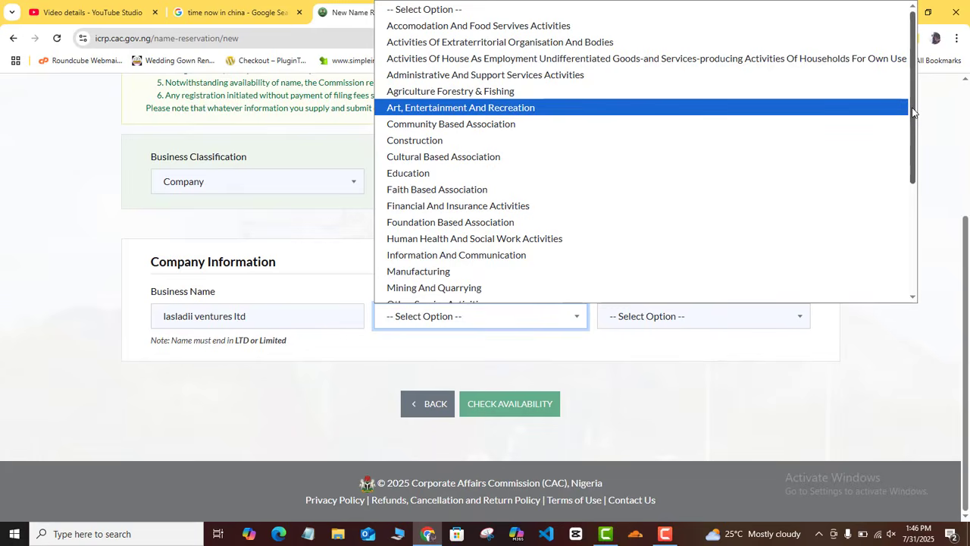
pyautogui.moveTo(914, 113)
pyautogui.mouseDown()
pyautogui.moveTo(915, 204)
pyautogui.moveTo(914, 128)
pyautogui.mouseUp()
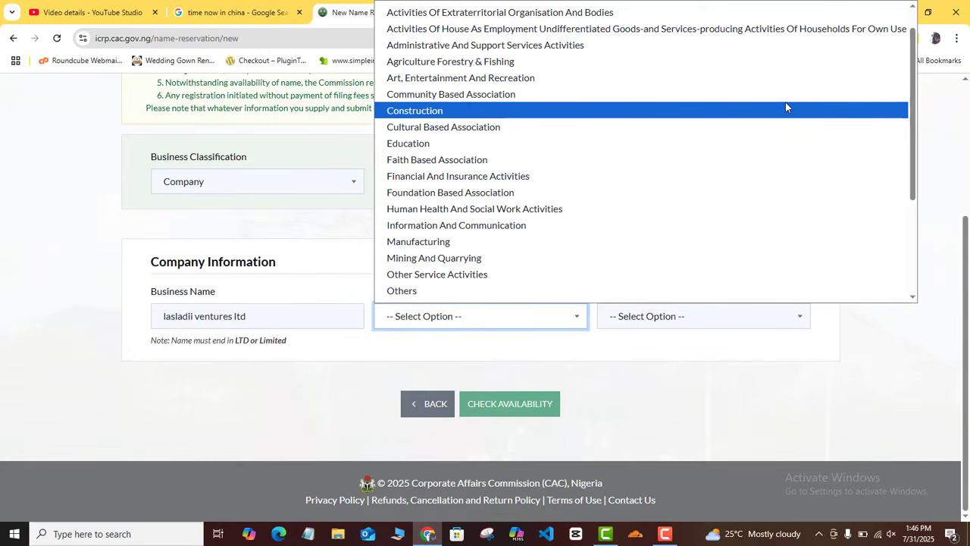
pyautogui.click(734, 62)
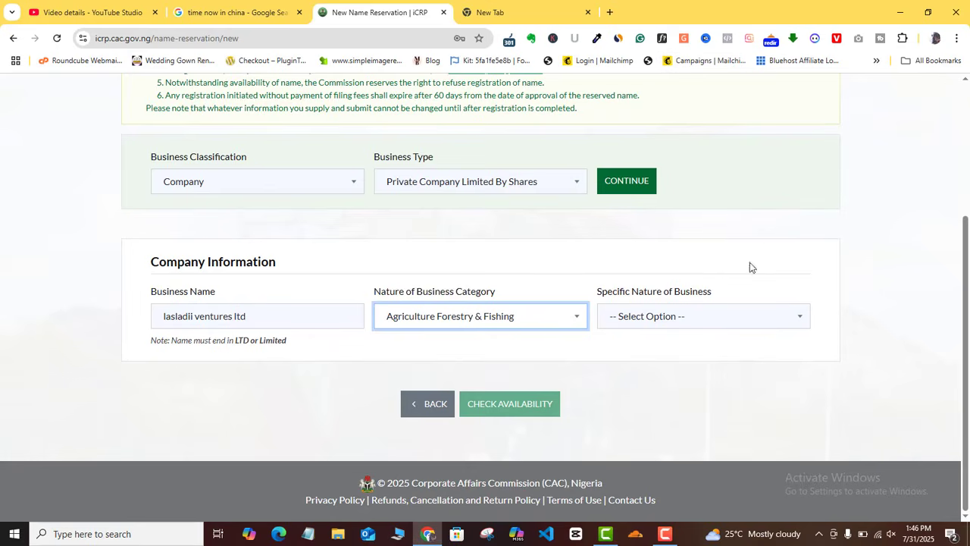
pyautogui.click(700, 320)
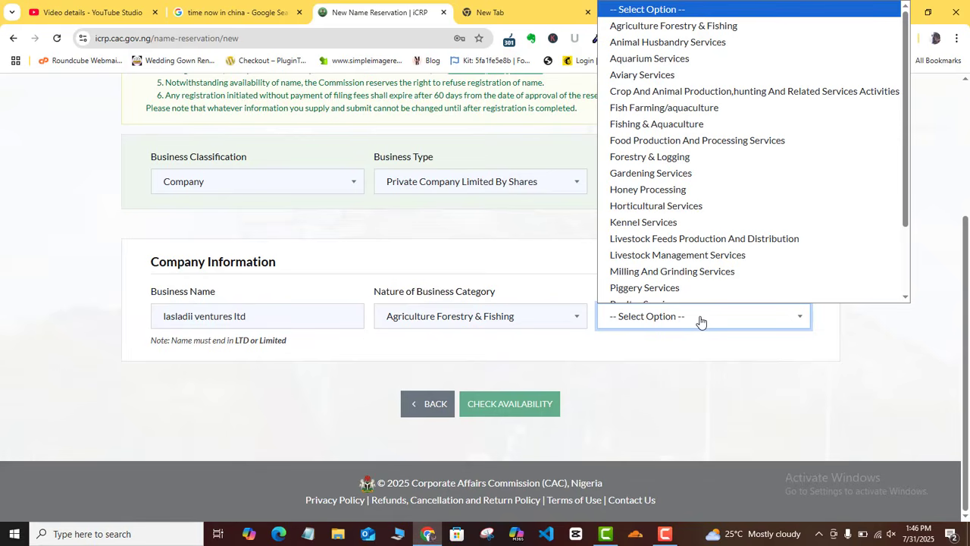
pyautogui.click(693, 116)
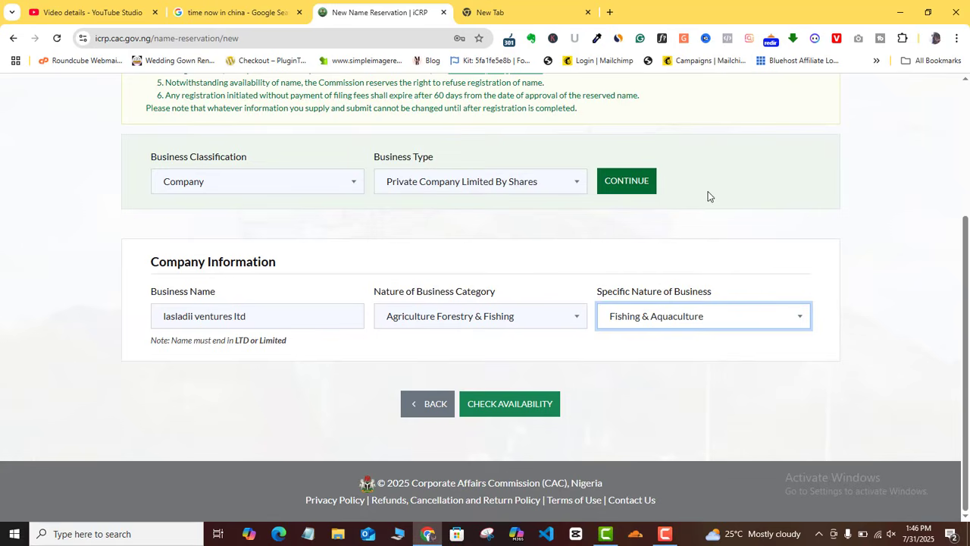
# Check availability of LASLADII VENTURES LTD and accept the Congratulations result.
pyautogui.click(488, 405)
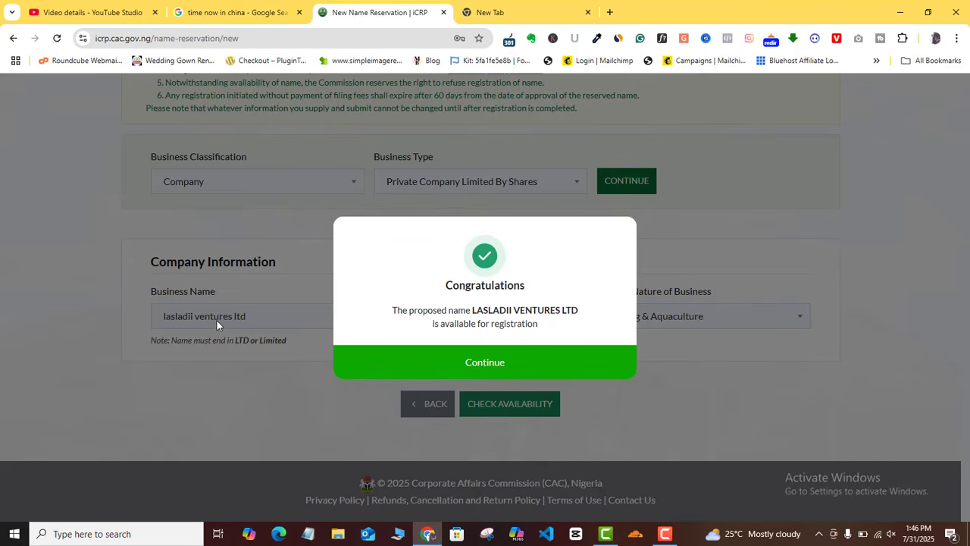
pyautogui.click(487, 363)
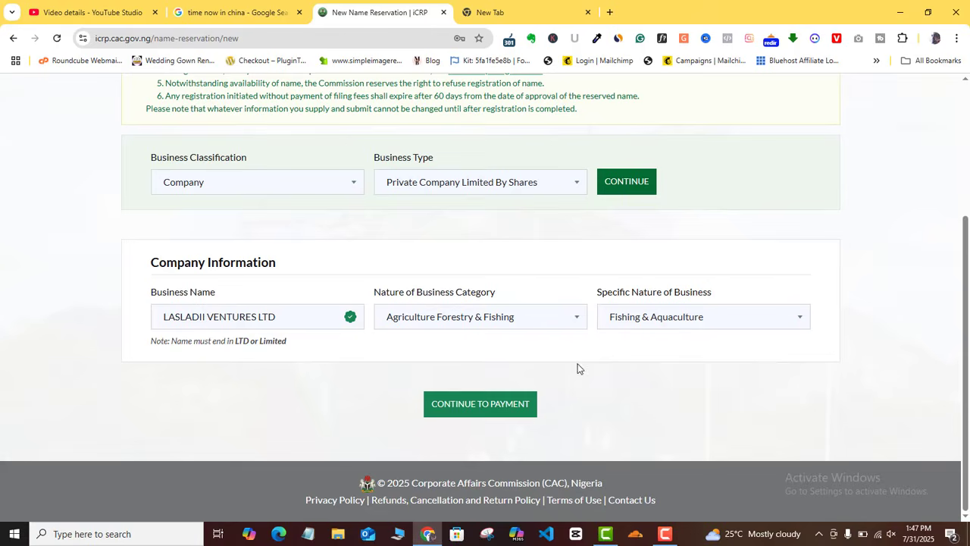
# Open the ₦500.00 reservation payment and paste its Remita RRR into Notepad.
pyautogui.click(476, 405)
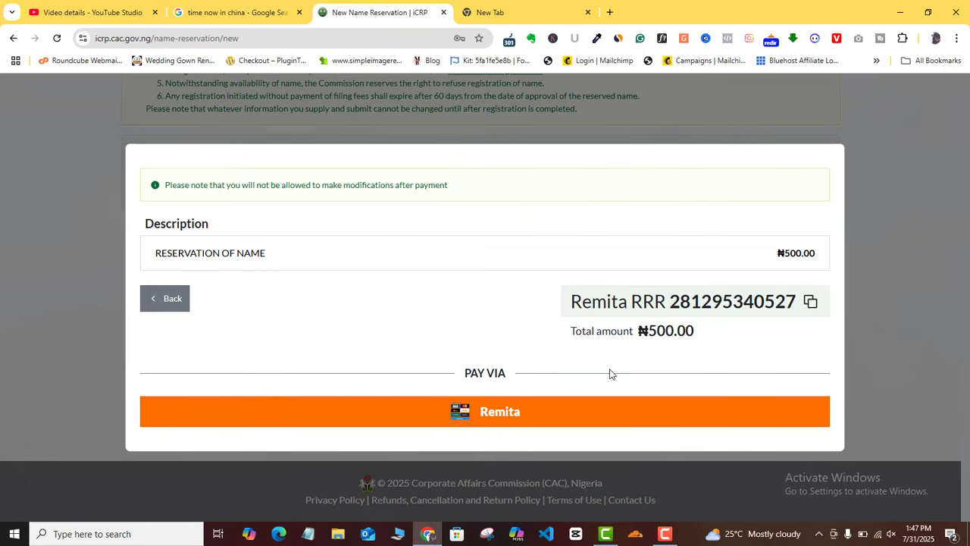
pyautogui.click(810, 303)
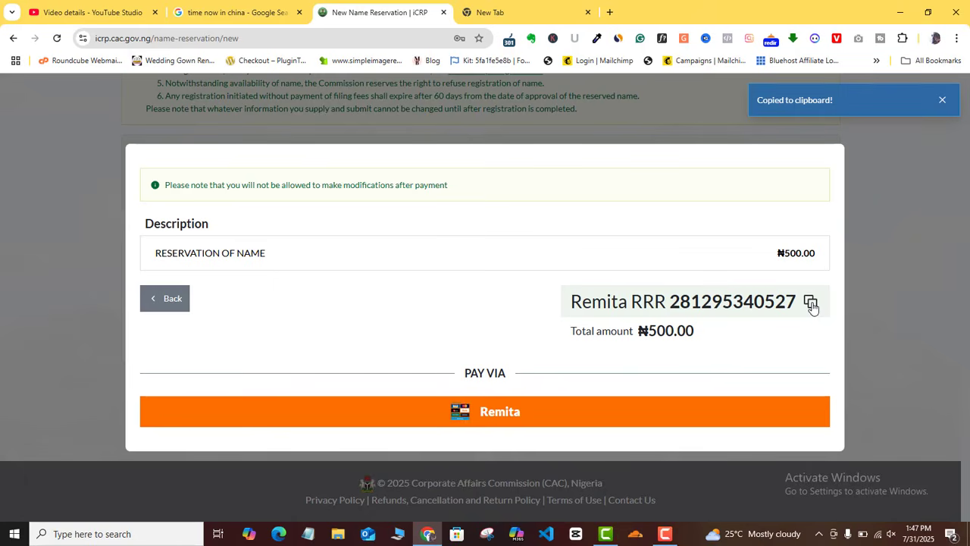
pyautogui.click(307, 533)
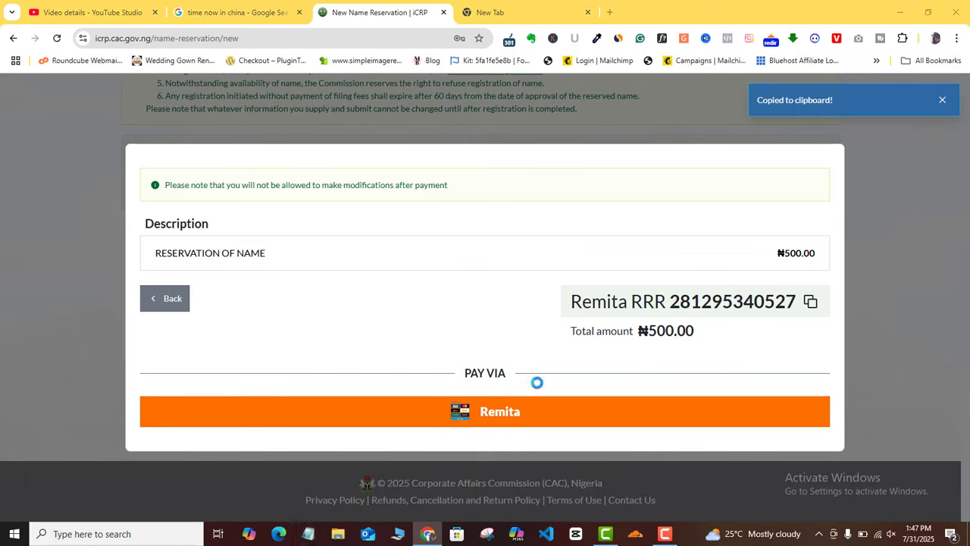
pyautogui.hotkey('ctrl', 'v')
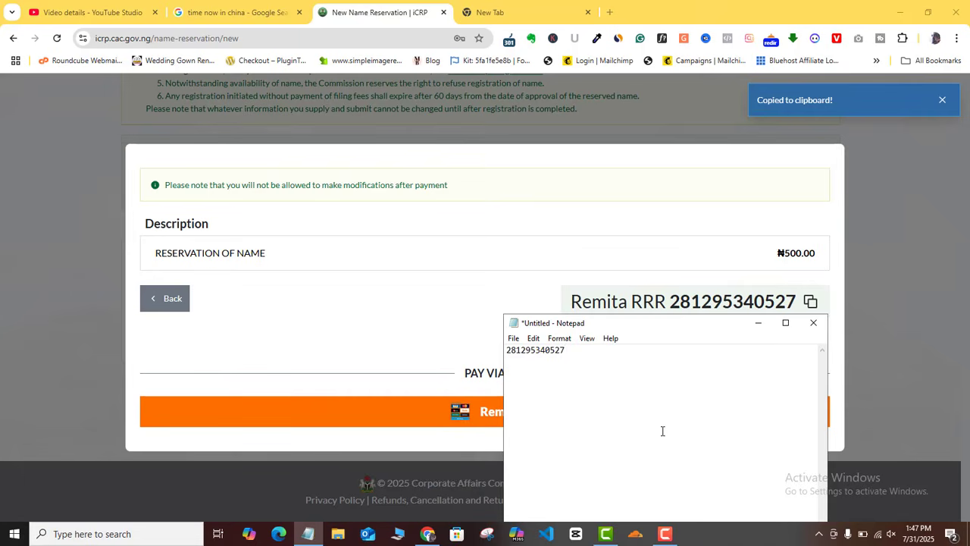
pyautogui.click(759, 328)
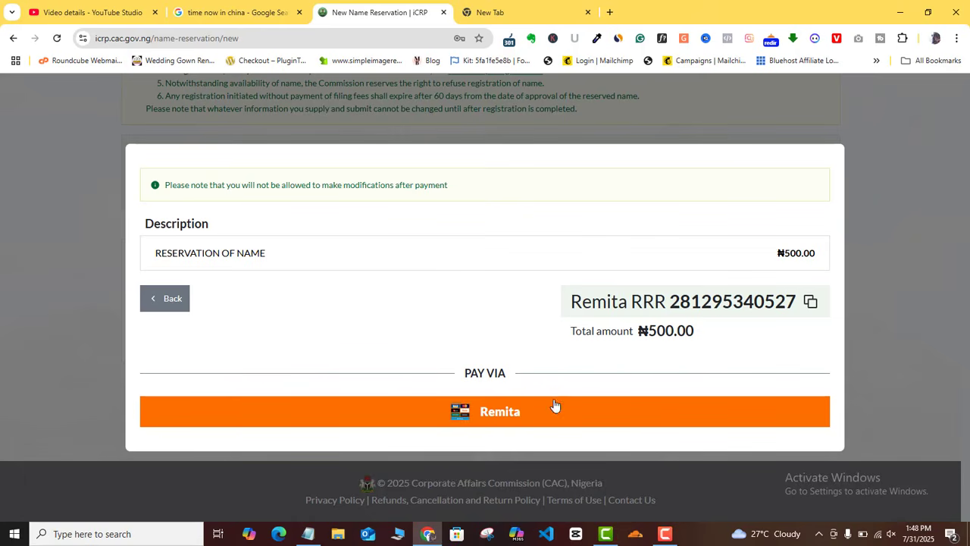
# Start the Remita payment, retrying once, and choose to pay the reservation fee by card.
pyautogui.click(512, 418)
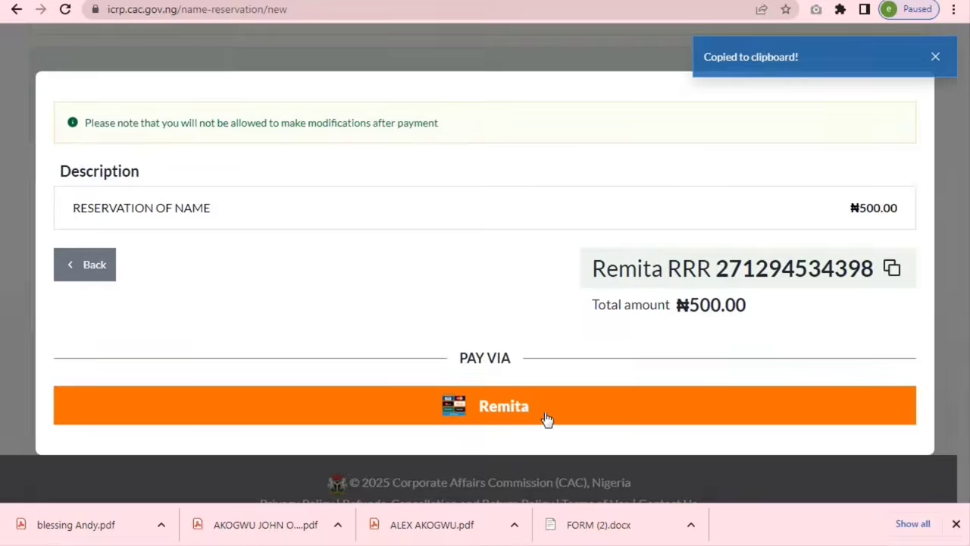
pyautogui.click(545, 418)
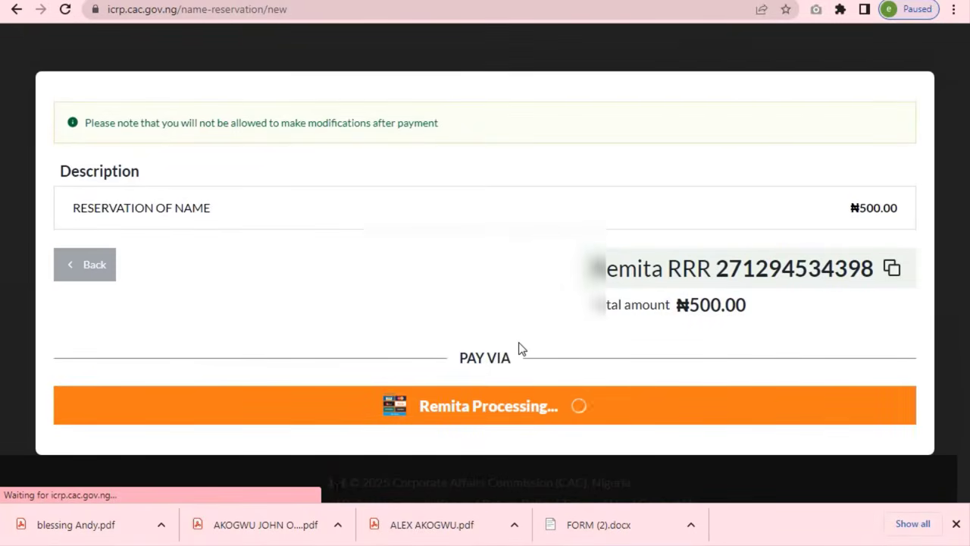
pyautogui.click(560, 373)
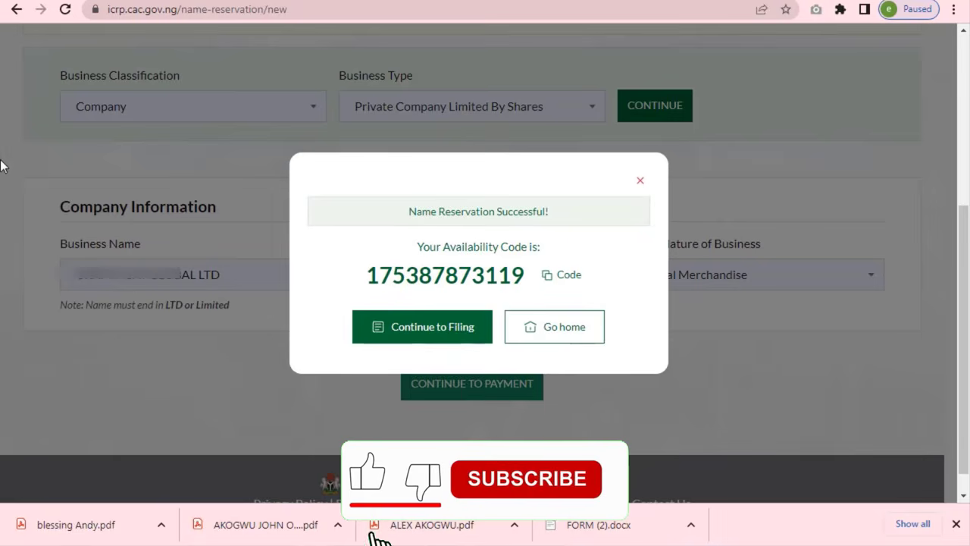
# Continue to filing from the success dialog and open the Company Details registration form.
pyautogui.click(393, 342)
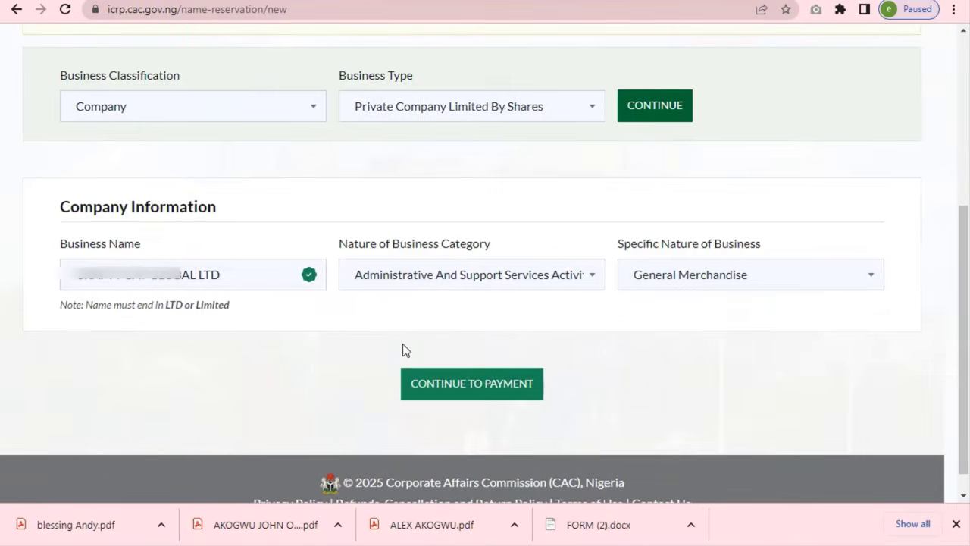
pyautogui.click(459, 385)
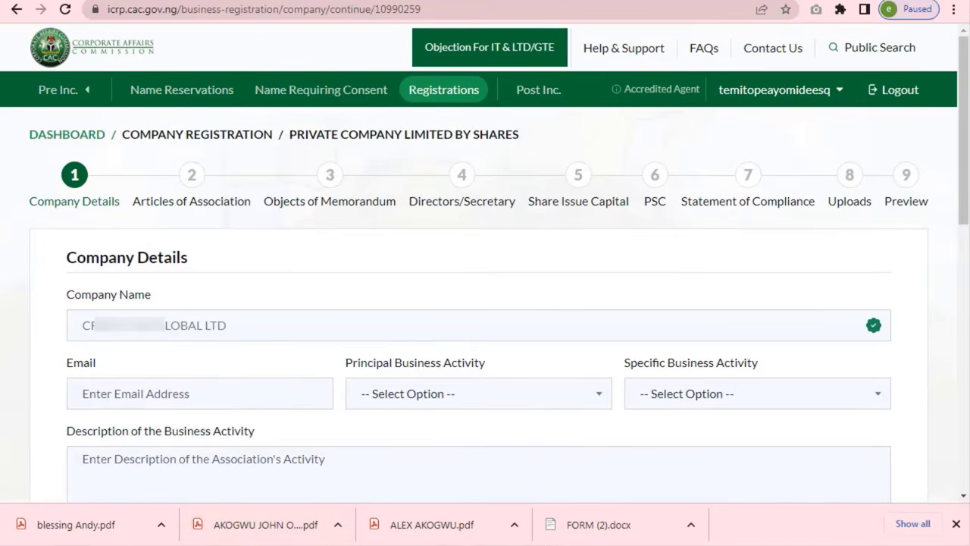
# Paste the company's e-mail address into the Email field of the Company Details form.
pyautogui.click(207, 393)
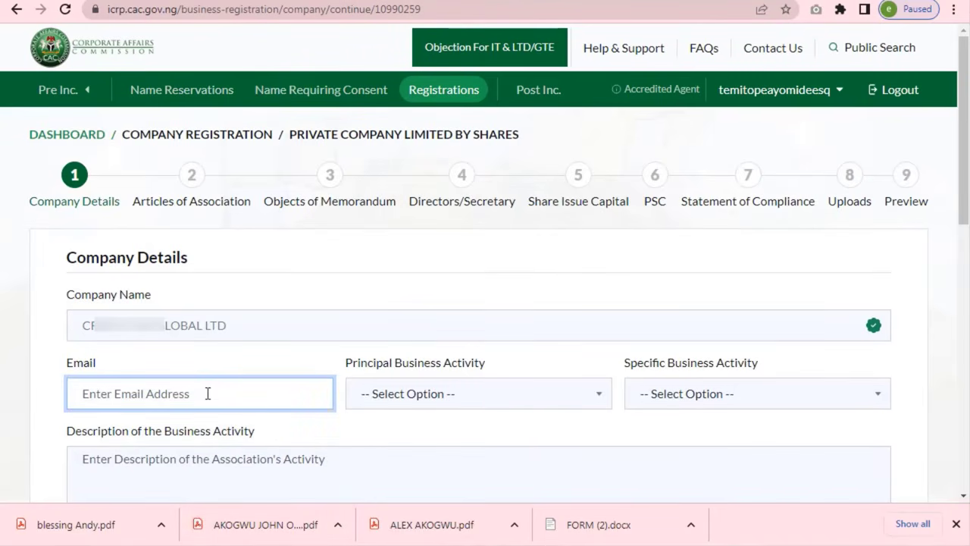
pyautogui.hotkey('ctrl', 'v')
pyautogui.click(203, 487)
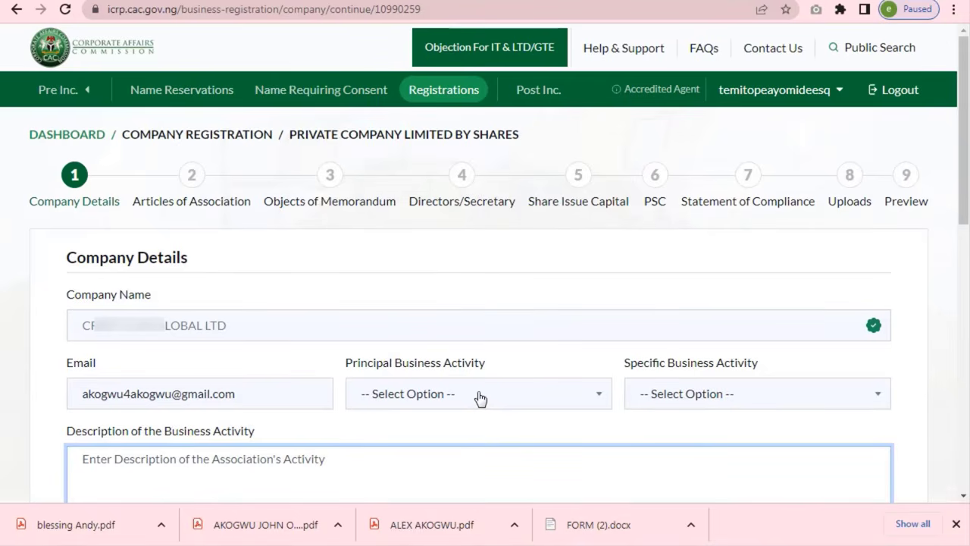
pyautogui.click(480, 398)
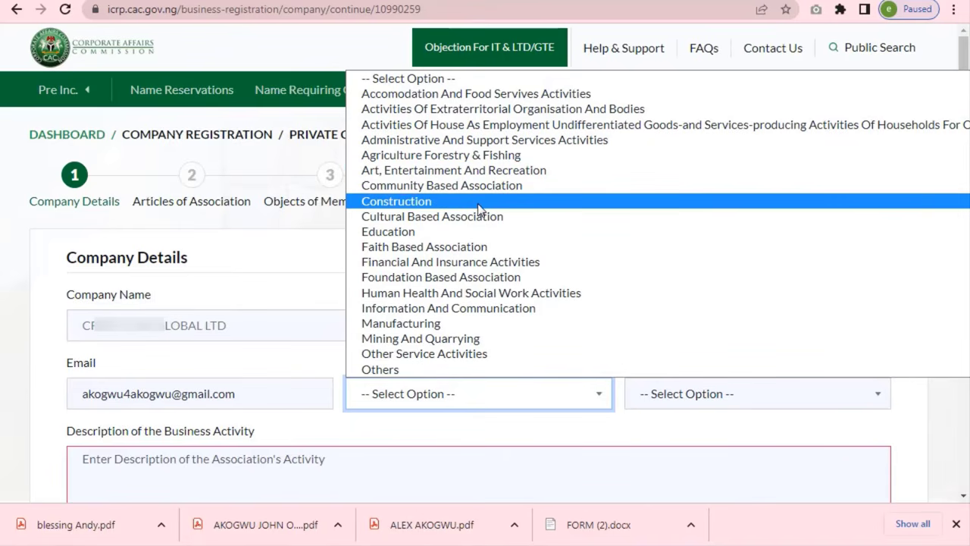
# Choose Administrative And Support Services Activities, then General Merchandise as the specific business activity.
pyautogui.click(507, 144)
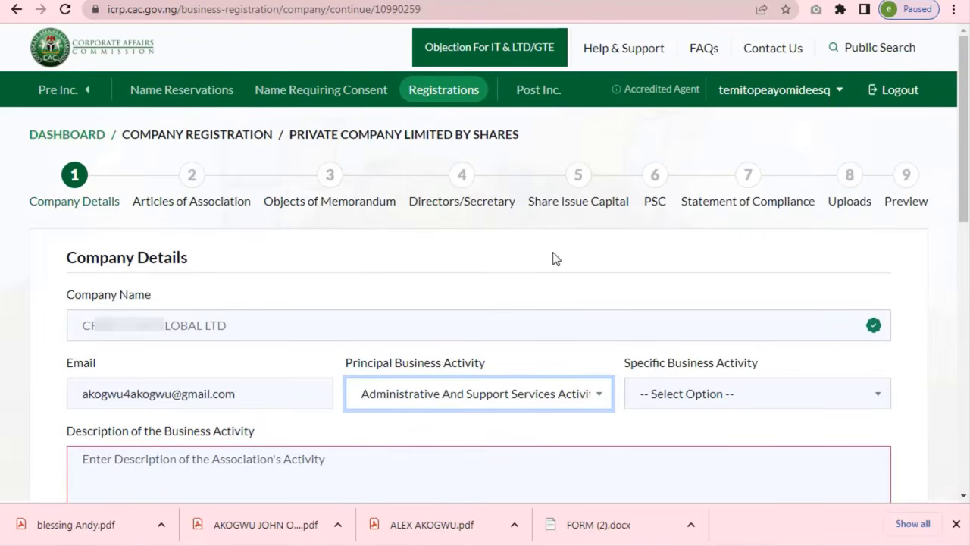
pyautogui.click(634, 390)
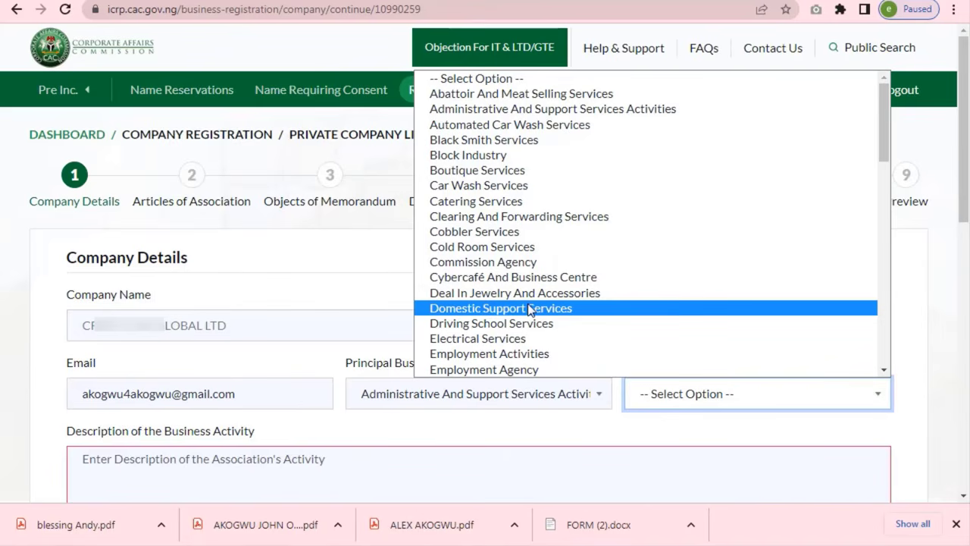
pyautogui.scroll(-5, 528, 309)
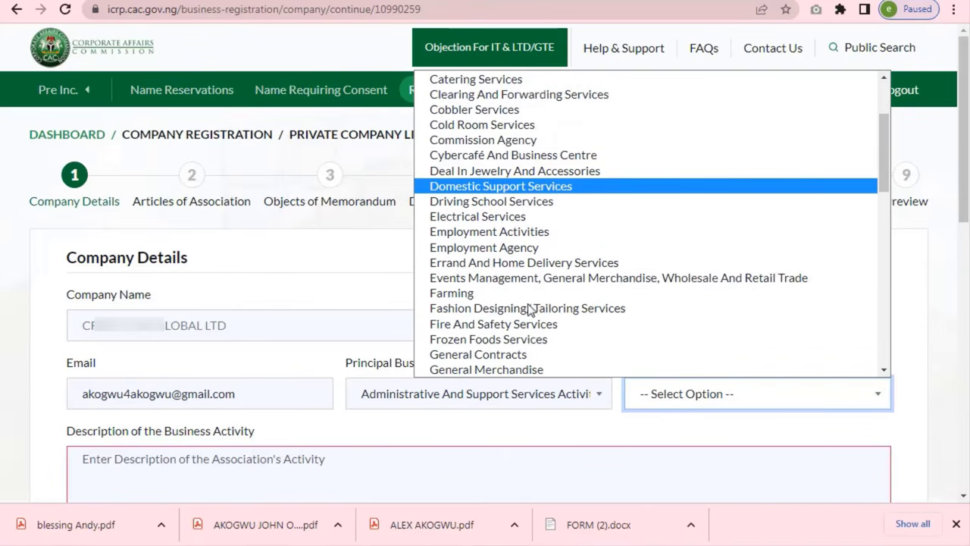
pyautogui.scroll(-3, 528, 306)
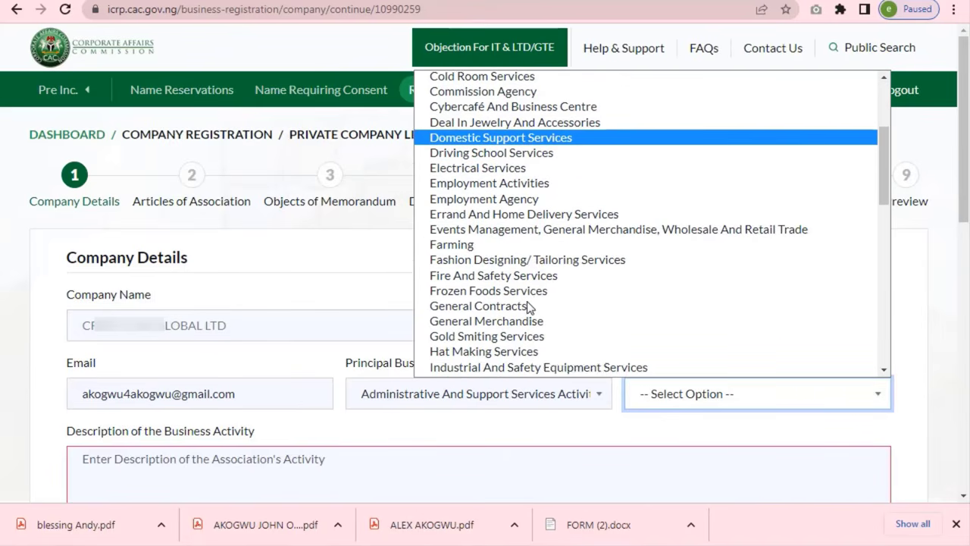
pyautogui.scroll(-2, 528, 303)
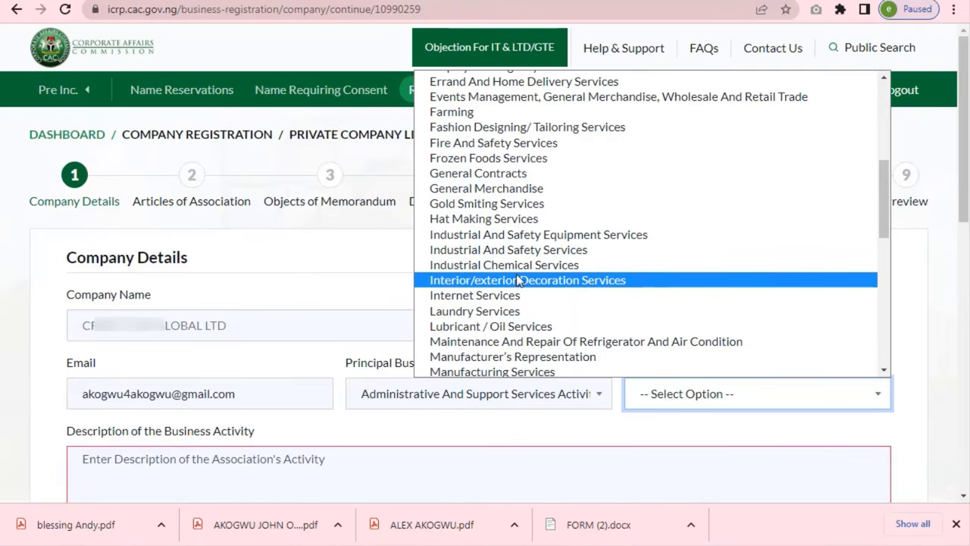
pyautogui.click(485, 188)
pyautogui.scroll(-2, 479, 442)
# Paste the business activity description, trim unwanted services, and end it with 'AND GENERAL MERCHANDISE'.
pyautogui.click(394, 373)
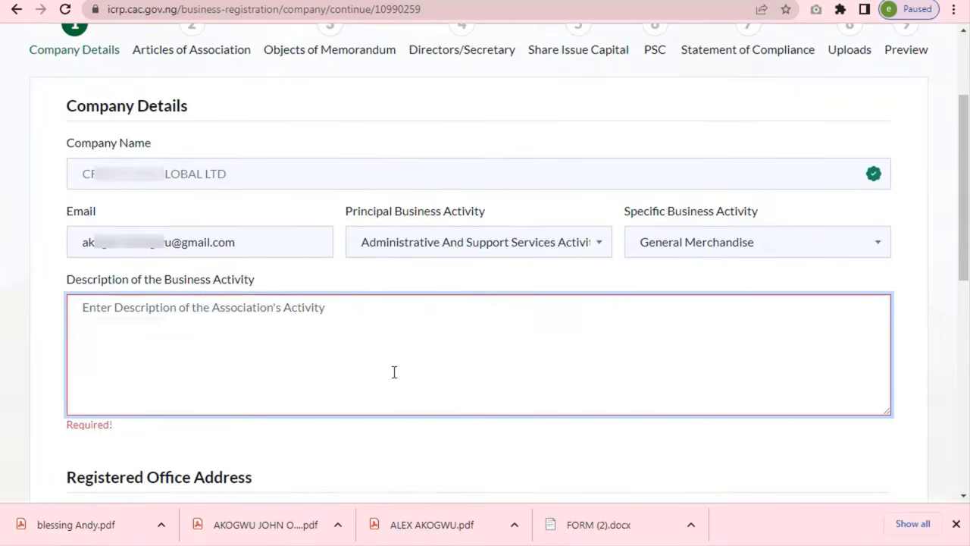
pyautogui.write('SALES OF GENERAL GOODS, ENTERTAINMENT, MARKETING SERVICES AND GENERAL CONTRACT')
pyautogui.moveTo(480, 307); pyautogui.dragTo(248, 315)
pyautogui.press('BackSpace')
pyautogui.press('Delete')
pyautogui.press('Delete')
pyautogui.press('Delete')
pyautogui.click(390, 306)
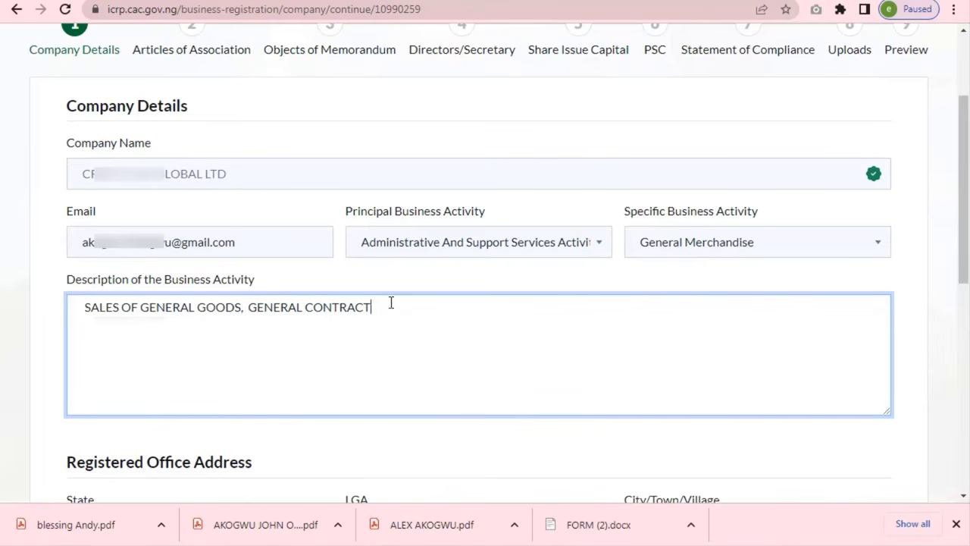
pyautogui.write('AND GENERAL MERCHANDISE')
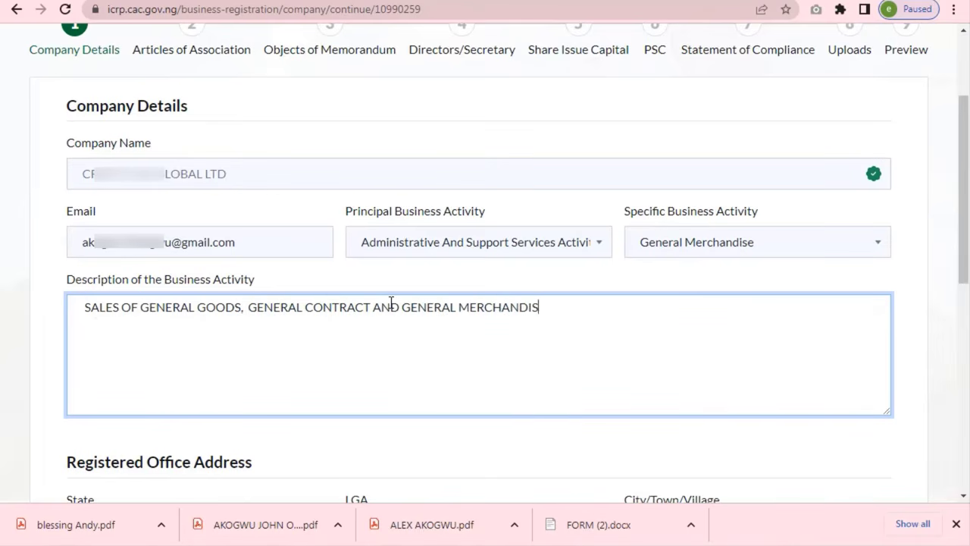
# Enter the registered office: state BENUE, LGA Makurdi, city MAKURDI, suite/floor moved to House Number.
pyautogui.scroll(-1, 285, 335)
pyautogui.scroll(-1, 285, 336)
pyautogui.click(228, 379)
pyautogui.click(114, 171)
pyautogui.click(356, 378)
pyautogui.click(388, 263)
pyautogui.click(760, 382)
pyautogui.write('MAKURDI')
pyautogui.scroll(-1, 760, 383)
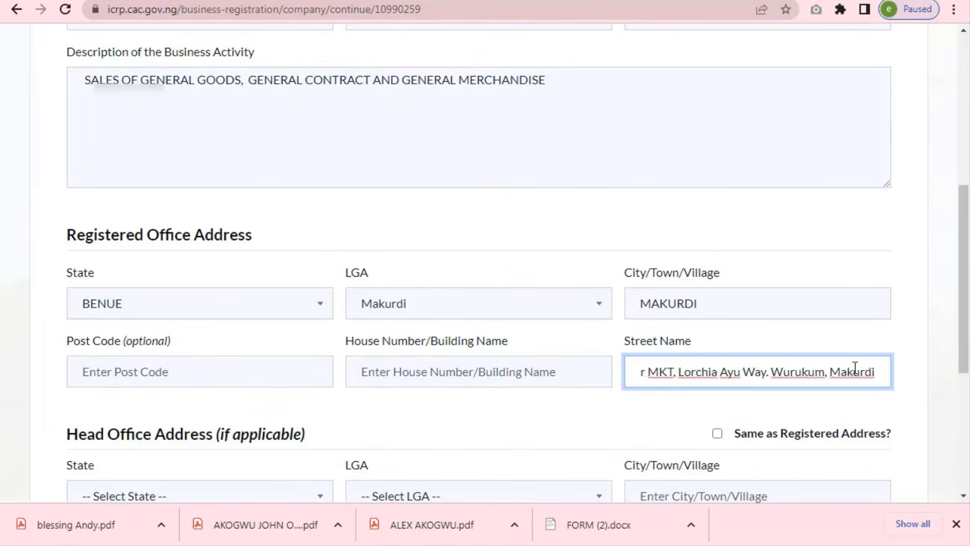
pyautogui.press('Home')
pyautogui.moveTo(732, 372); pyautogui.dragTo(642, 372)
pyautogui.hotkey('ctrl', 'x')
pyautogui.click(464, 382)
pyautogui.hotkey('ctrl', 'v')
# Make the head office the same as the registered address and save the Company Details.
pyautogui.scroll(-2, 464, 382)
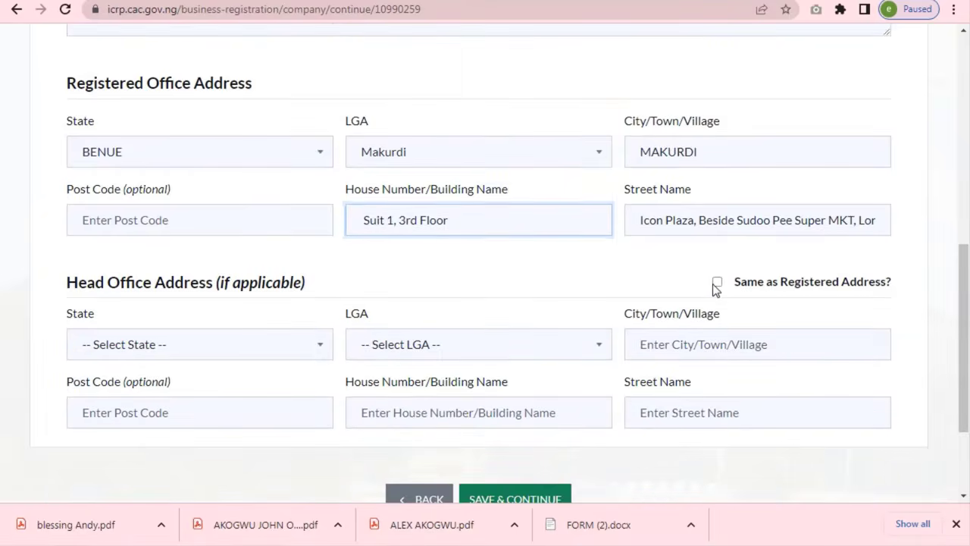
pyautogui.click(714, 285)
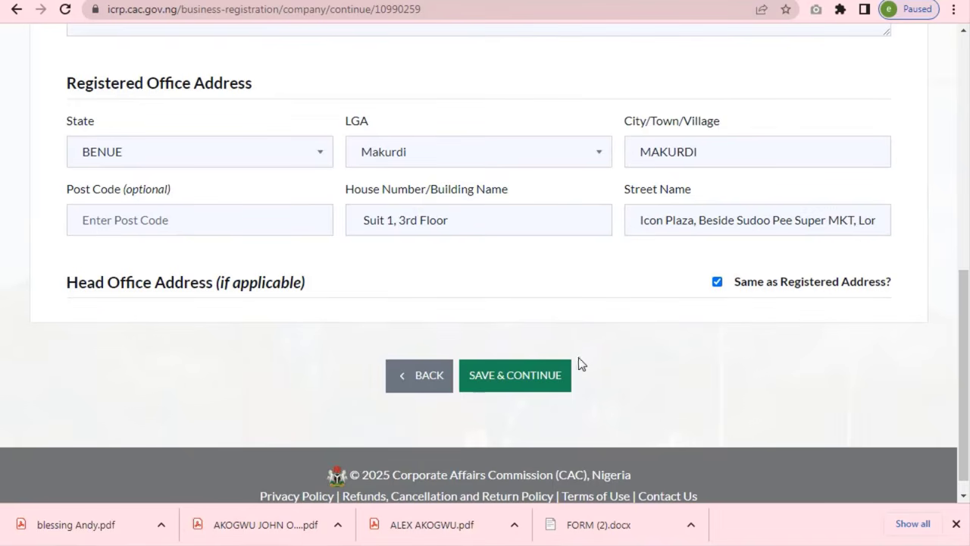
pyautogui.click(552, 371)
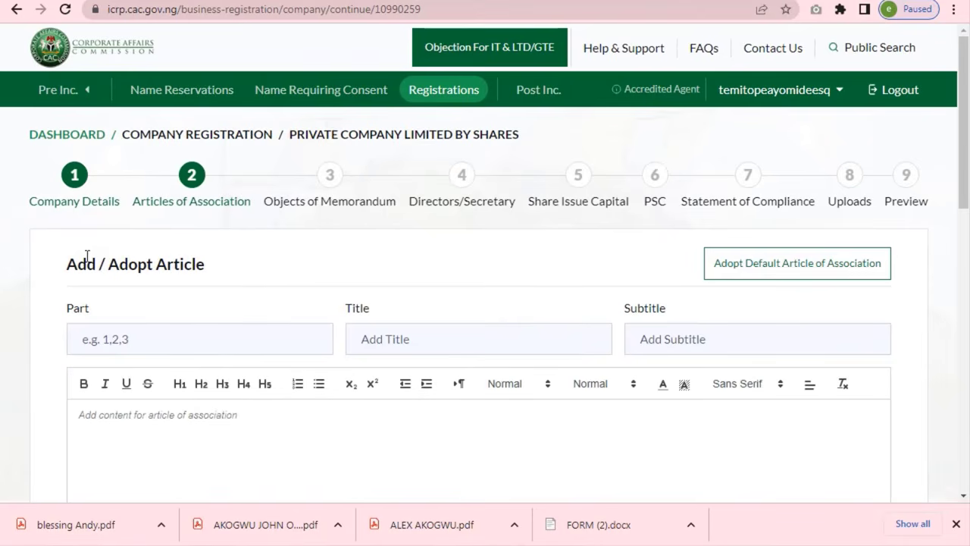
# Adopt the default Articles of Association and review the standard articles down to Witnesses.
pyautogui.scroll(-2, 137, 261)
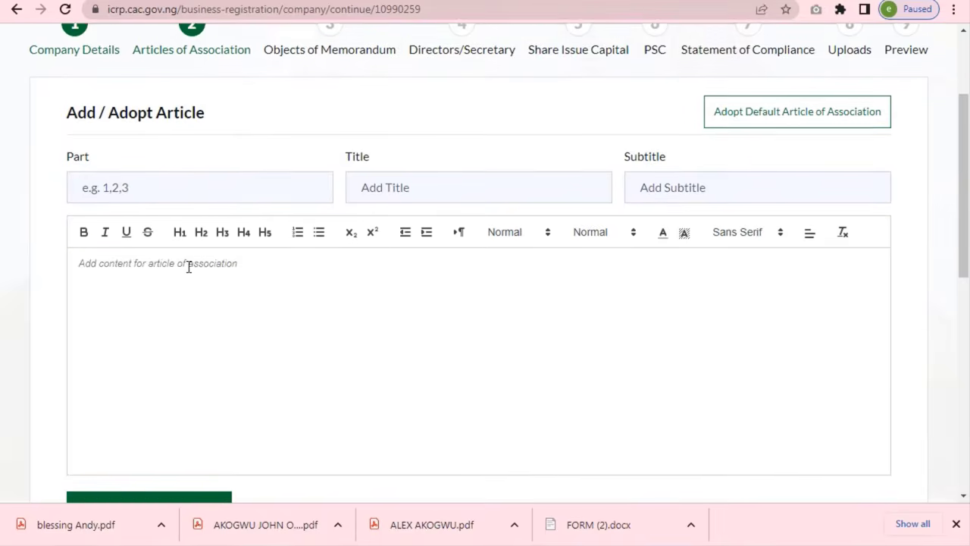
pyautogui.scroll(-1, 192, 275)
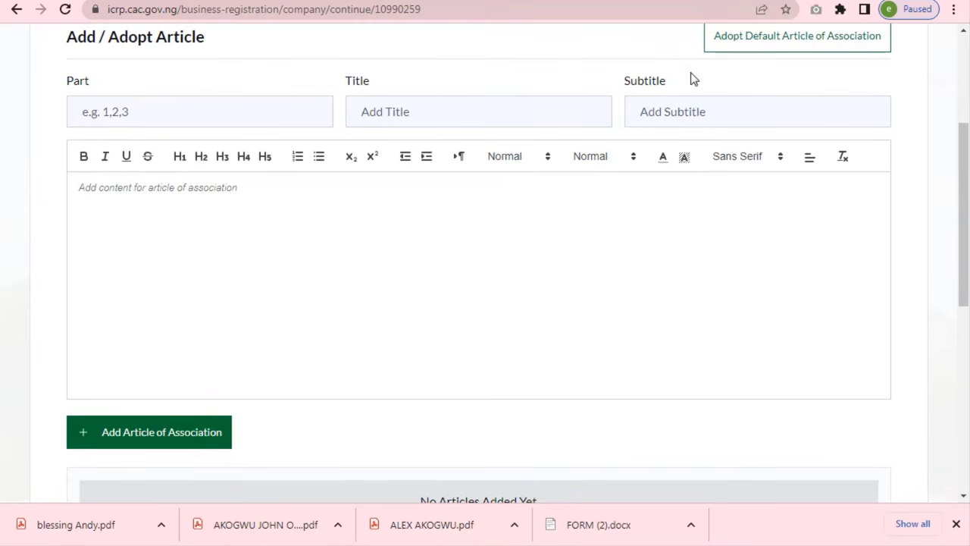
pyautogui.scroll(2, 686, 111)
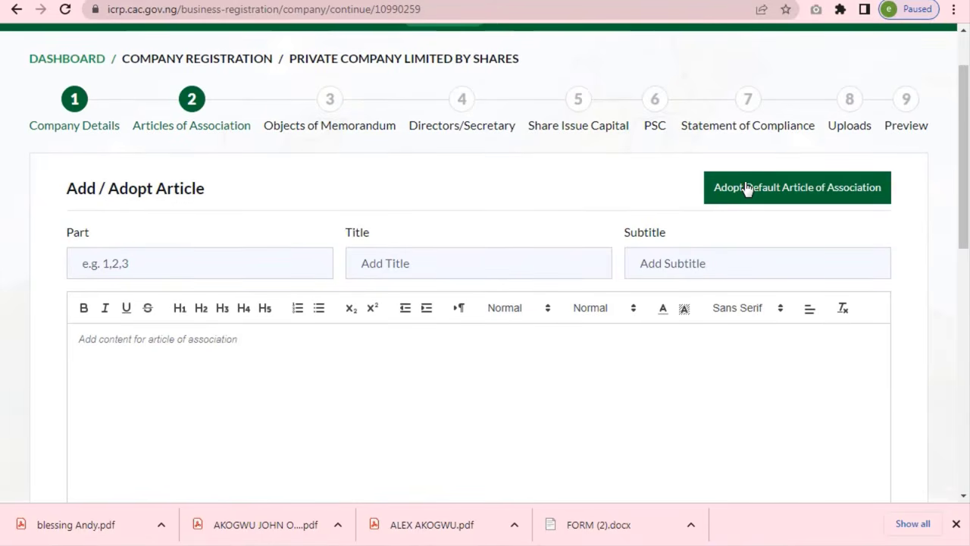
pyautogui.click(748, 189)
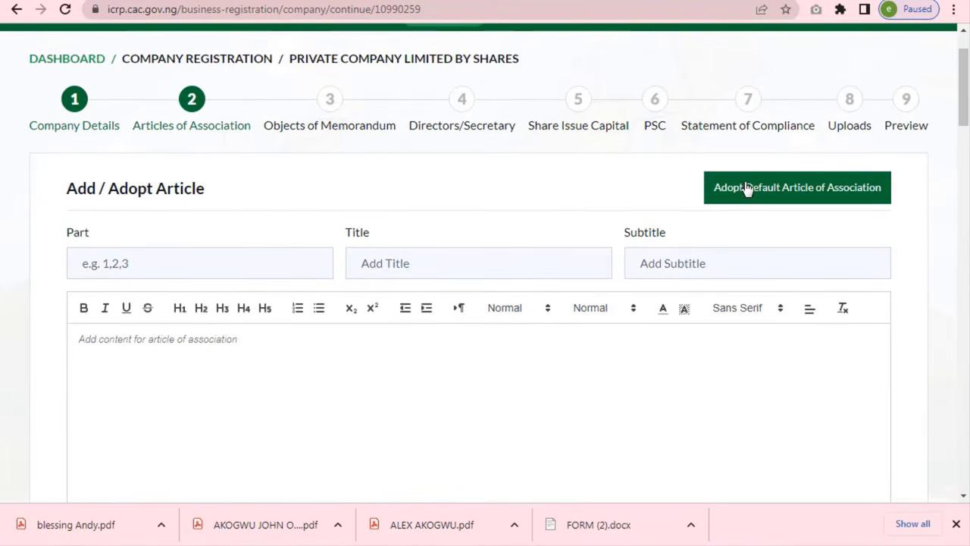
pyautogui.scroll(-8, 747, 189)
pyautogui.scroll(-1, 556, 181)
pyautogui.scroll(2, 556, 181)
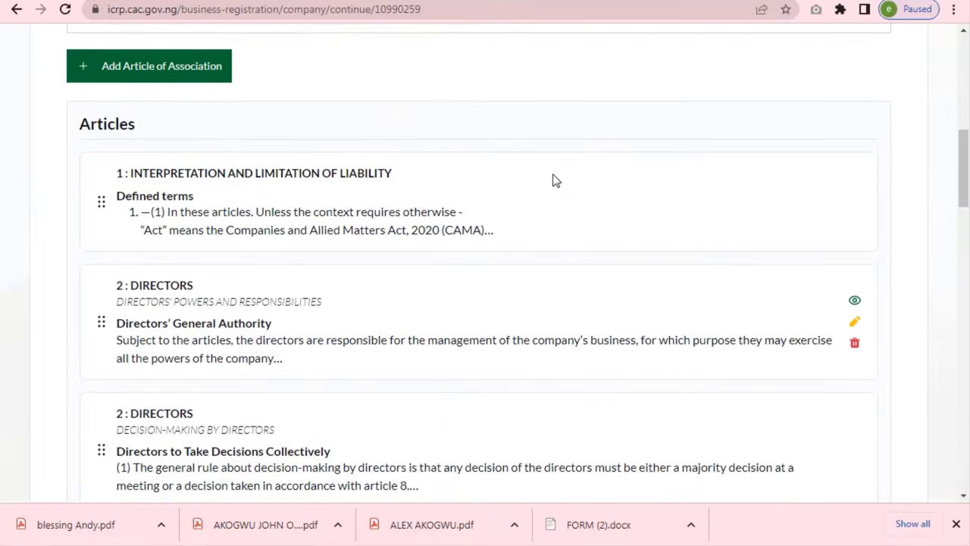
pyautogui.scroll(3, 556, 180)
pyautogui.scroll(-2, 554, 176)
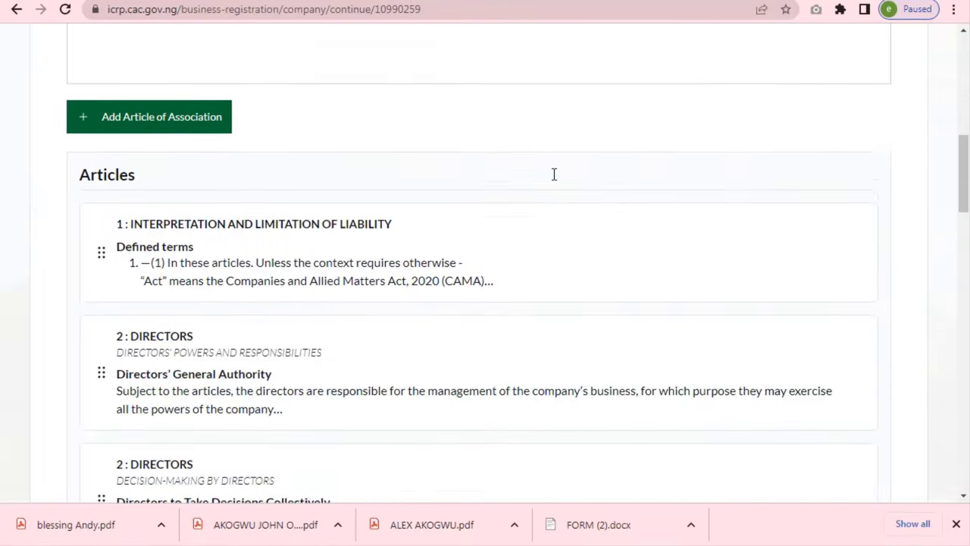
pyautogui.scroll(-18, 554, 176)
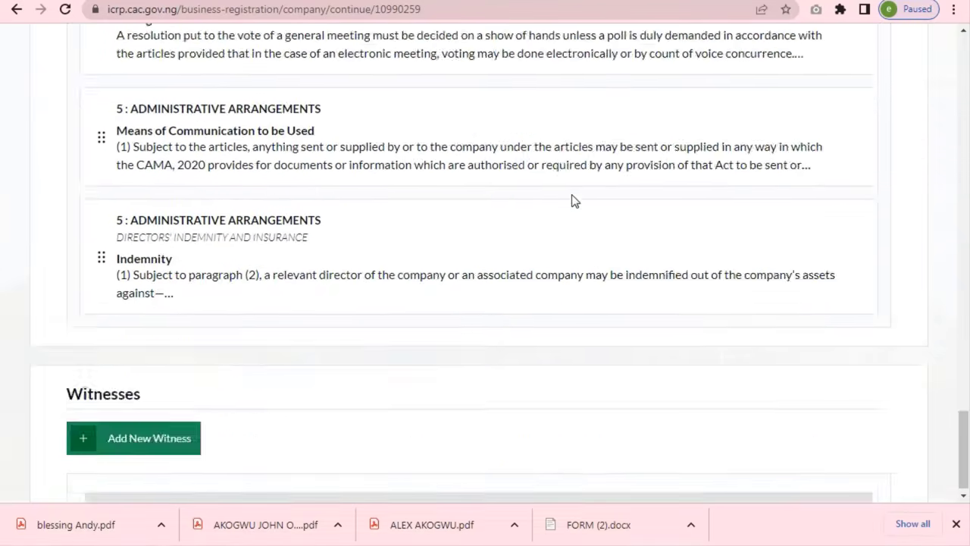
pyautogui.scroll(-4, 572, 201)
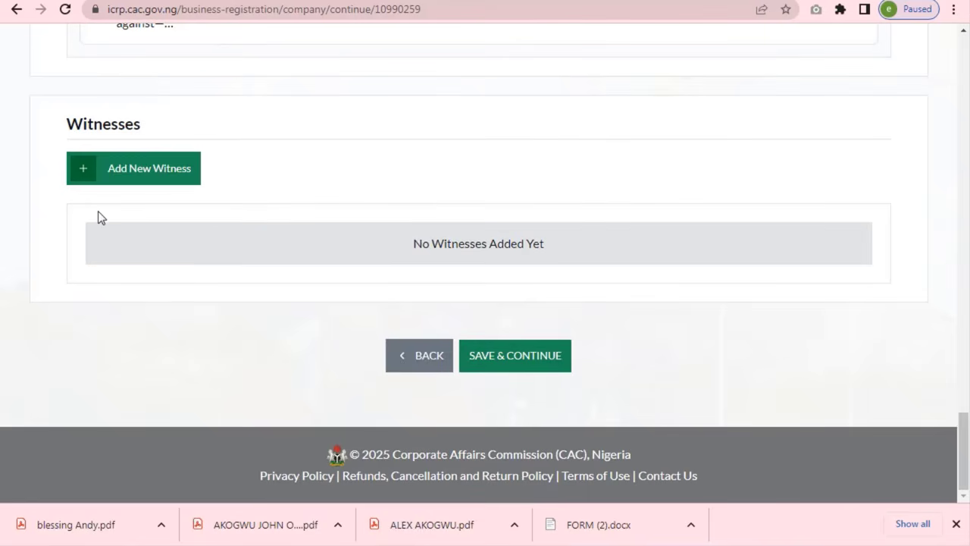
# Start a new witness and enter the witness's other name and date of birth.
pyautogui.click(138, 168)
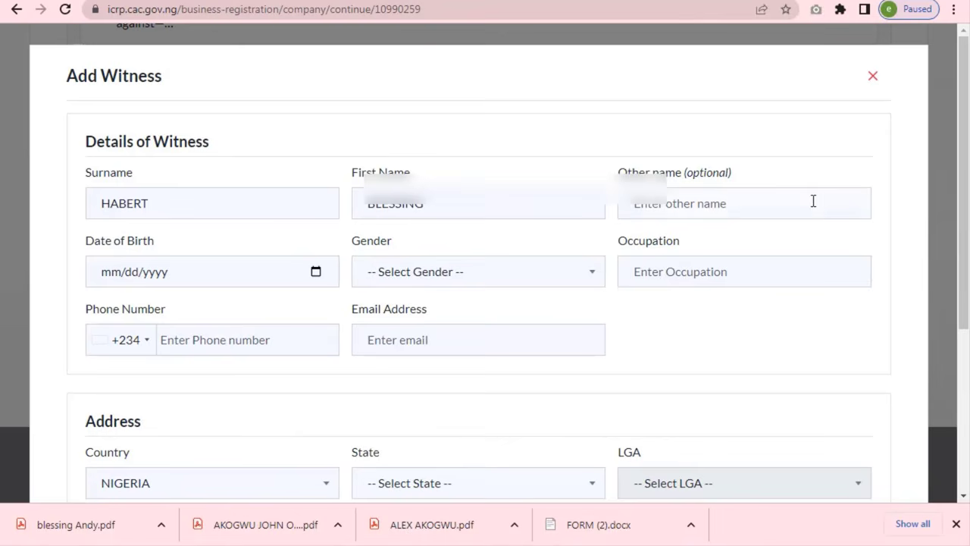
pyautogui.click(814, 201)
pyautogui.write('ANDY')
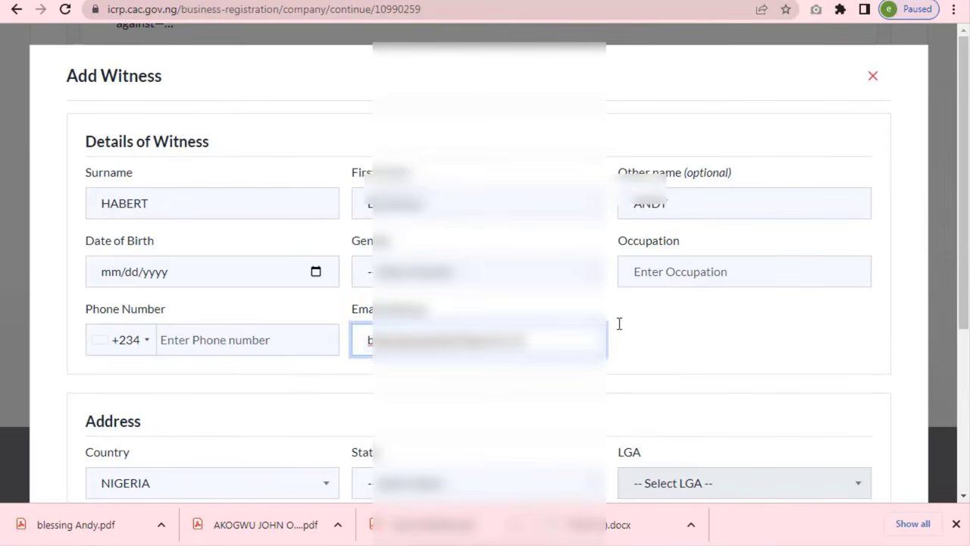
pyautogui.click(315, 272)
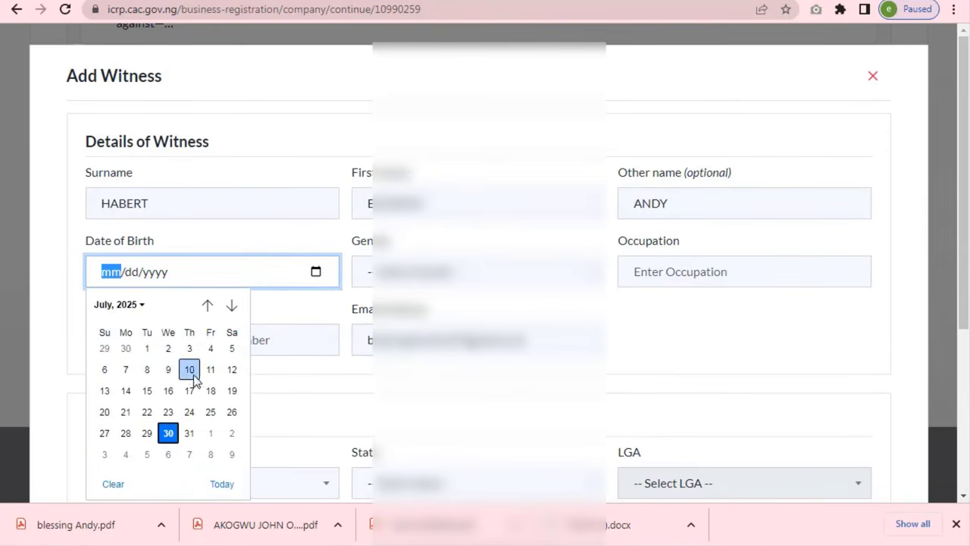
pyautogui.click(118, 304)
pyautogui.moveTo(234, 408); pyautogui.dragTo(234, 365)
pyautogui.click(168, 358)
pyautogui.click(147, 353)
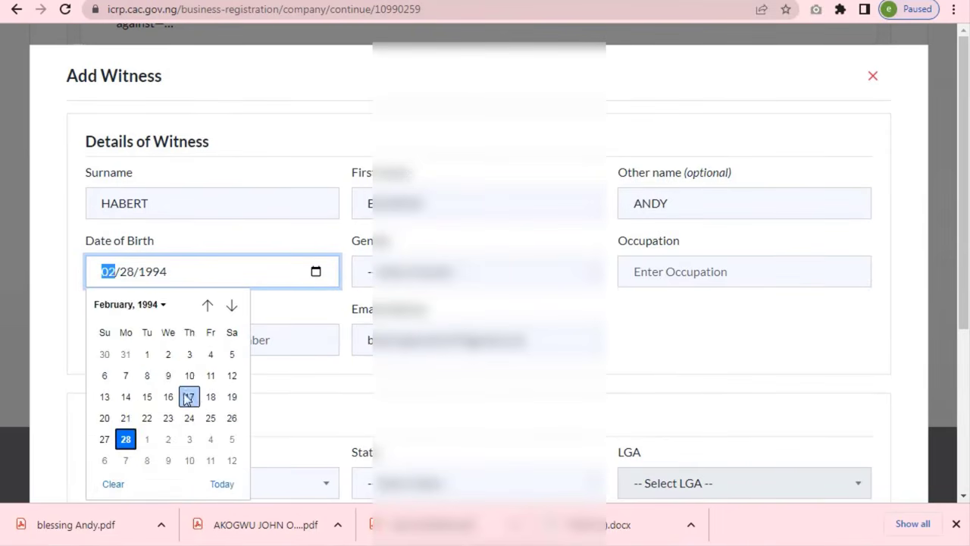
pyautogui.click(231, 375)
# Set the witness's gender to female and occupation to CIVIL SERVICE, and enter their phone number.
pyautogui.click(454, 272)
pyautogui.click(362, 326)
pyautogui.click(682, 270)
pyautogui.write('CIVIL SERVICE')
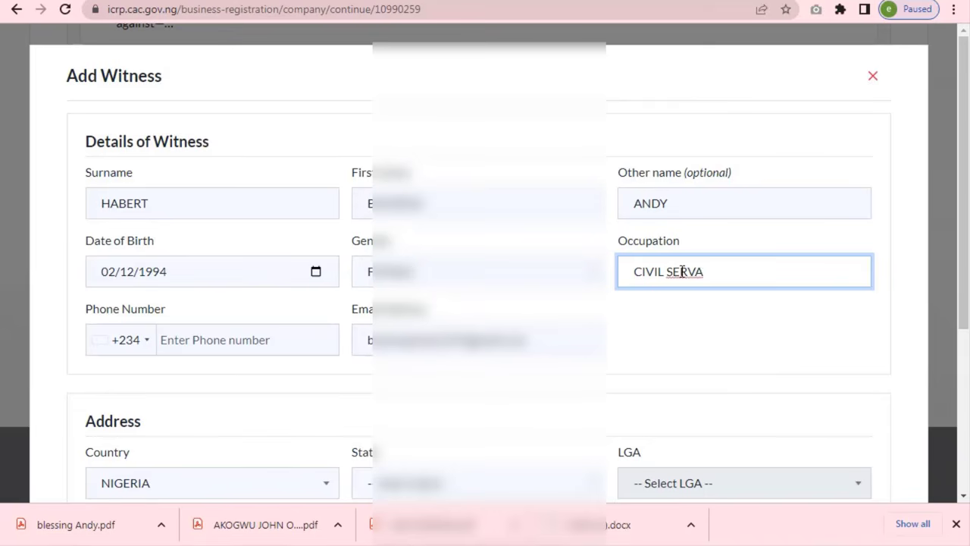
pyautogui.click(192, 333)
# Set the witness's address country to NIGERIA and choose their state and LGA.
pyautogui.scroll(-3, 214, 341)
pyautogui.click(204, 255)
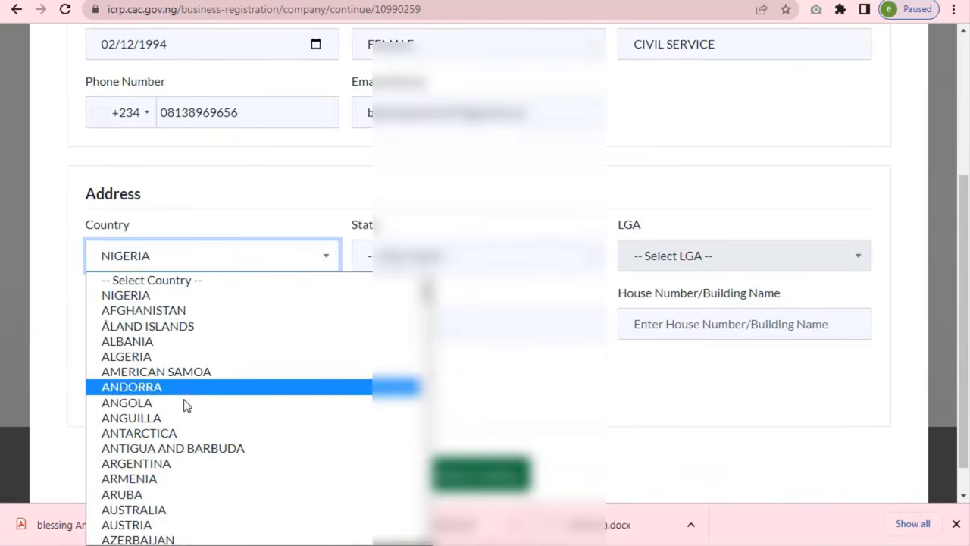
pyautogui.click(204, 296)
pyautogui.click(455, 255)
pyautogui.click(447, 295)
pyautogui.click(679, 261)
pyautogui.click(678, 340)
# Enter the witness's street, house number and city, then add the witness.
pyautogui.click(190, 392)
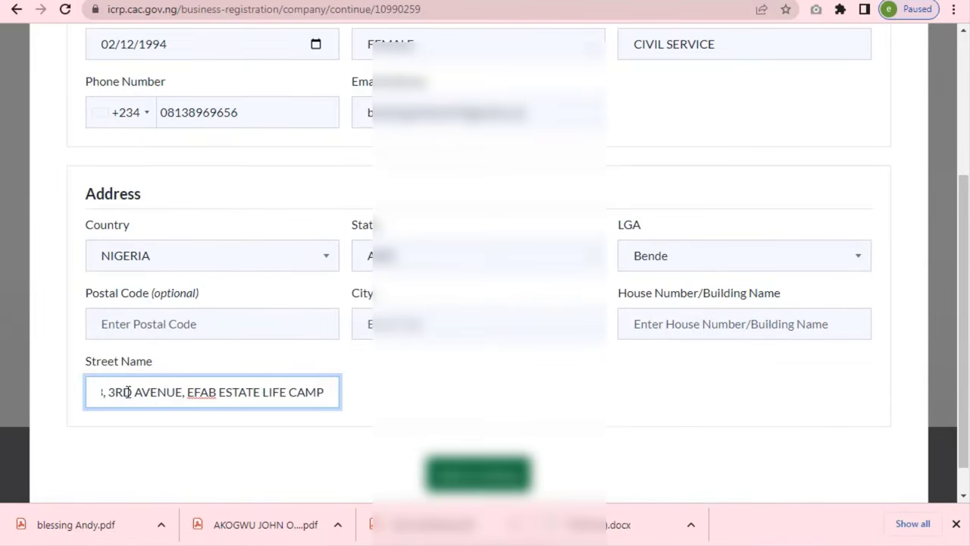
pyautogui.moveTo(129, 392); pyautogui.dragTo(50, 394)
pyautogui.hotkey('ctrl', 'c')
pyautogui.click(704, 312)
pyautogui.hotkey('ctrl', 'v')
pyautogui.press('BackSpace')
pyautogui.press('BackSpace')
pyautogui.press('BackSpace')
pyautogui.press('BackSpace')
pyautogui.press('BackSpace')
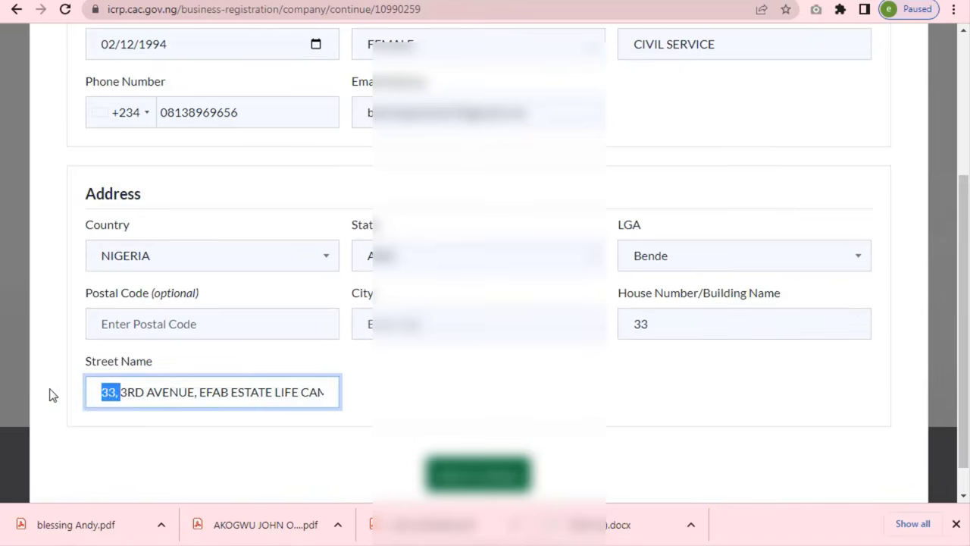
pyautogui.press('BackSpace')
pyautogui.click(379, 317)
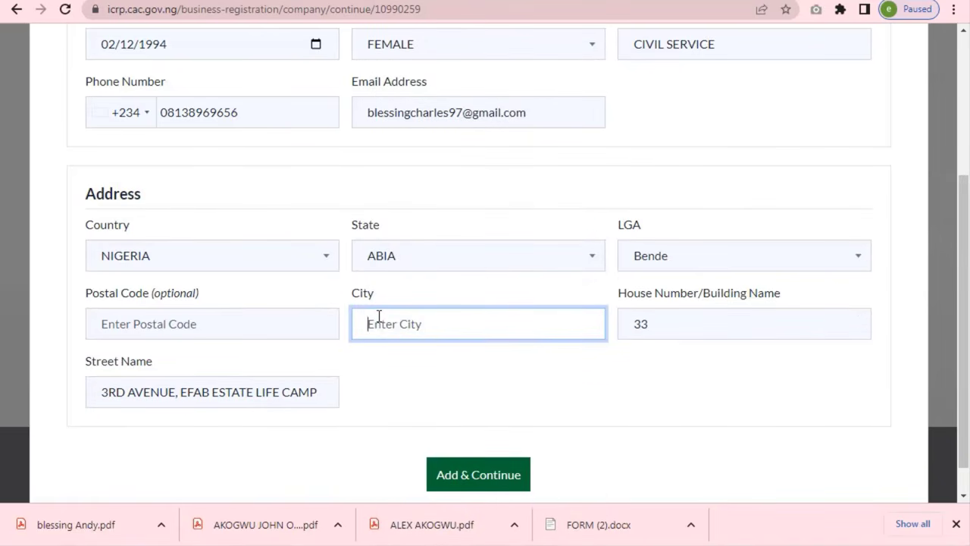
pyautogui.write('OZUITEM')
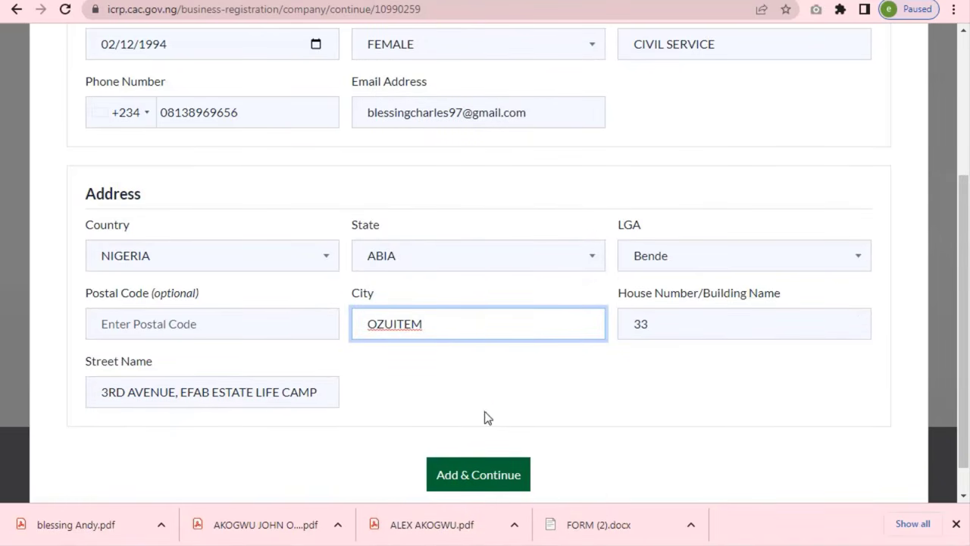
pyautogui.click(487, 473)
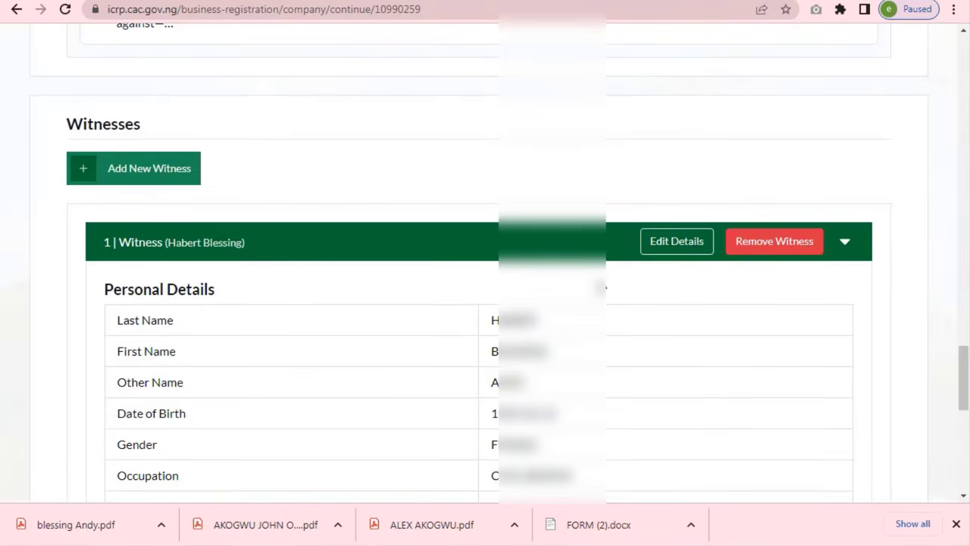
# Save the Articles of Association step and continue to Objects of Memorandum.
pyautogui.scroll(-2, 606, 301)
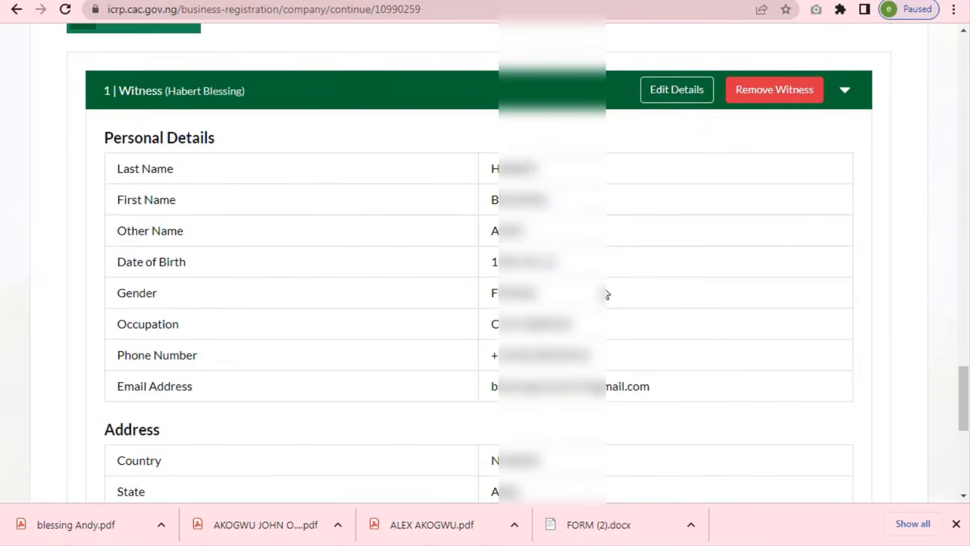
pyautogui.scroll(-2, 607, 294)
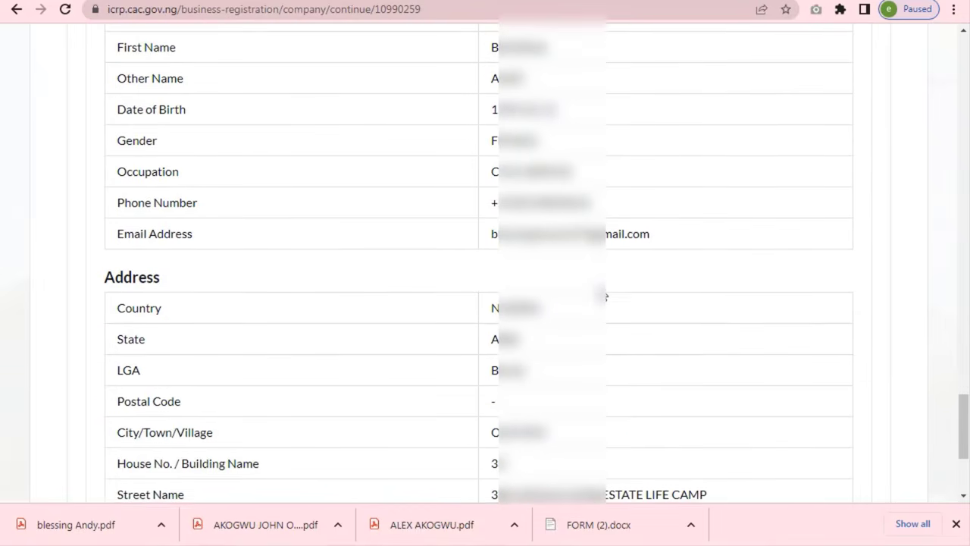
pyautogui.scroll(-2, 604, 294)
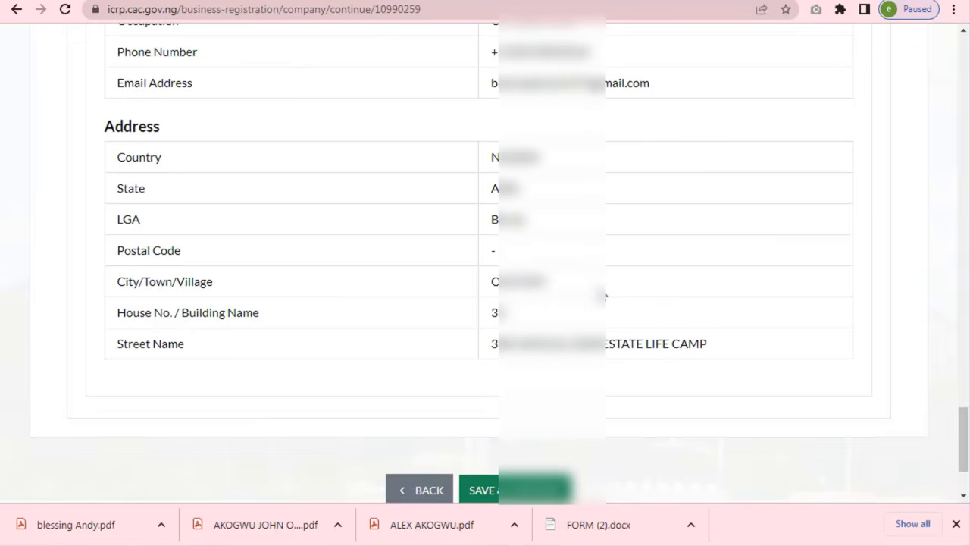
pyautogui.scroll(-1, 604, 294)
pyautogui.click(567, 414)
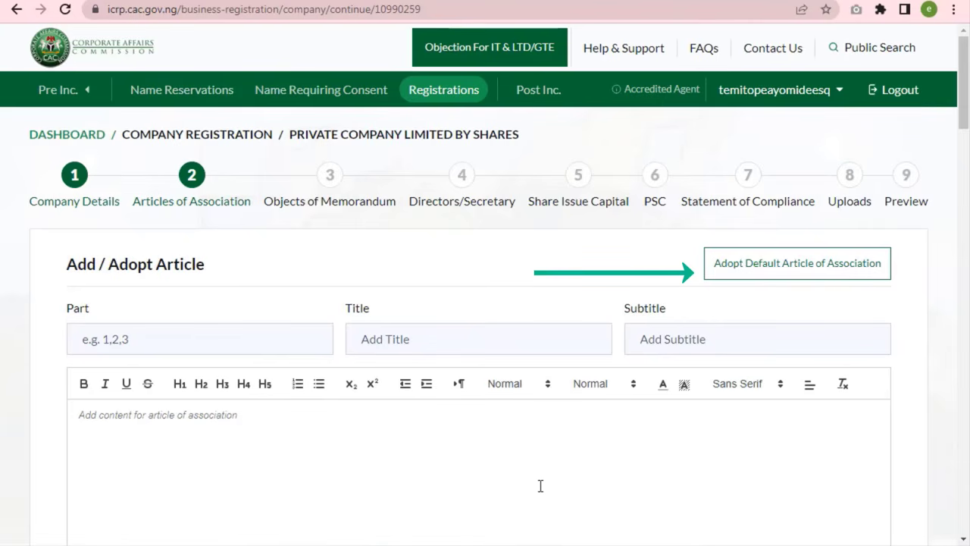
pyautogui.click(964, 168)
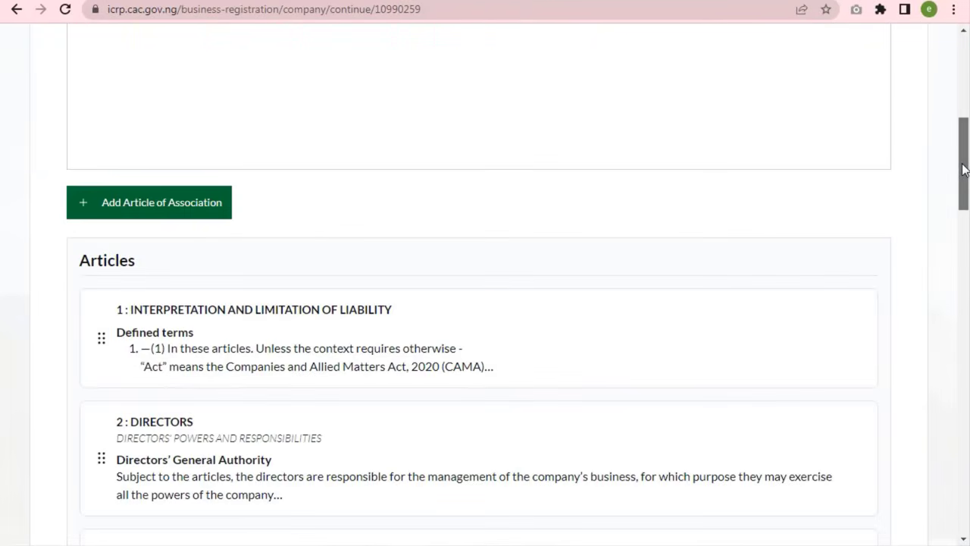
pyautogui.moveTo(963, 168); pyautogui.dragTo(961, 477)
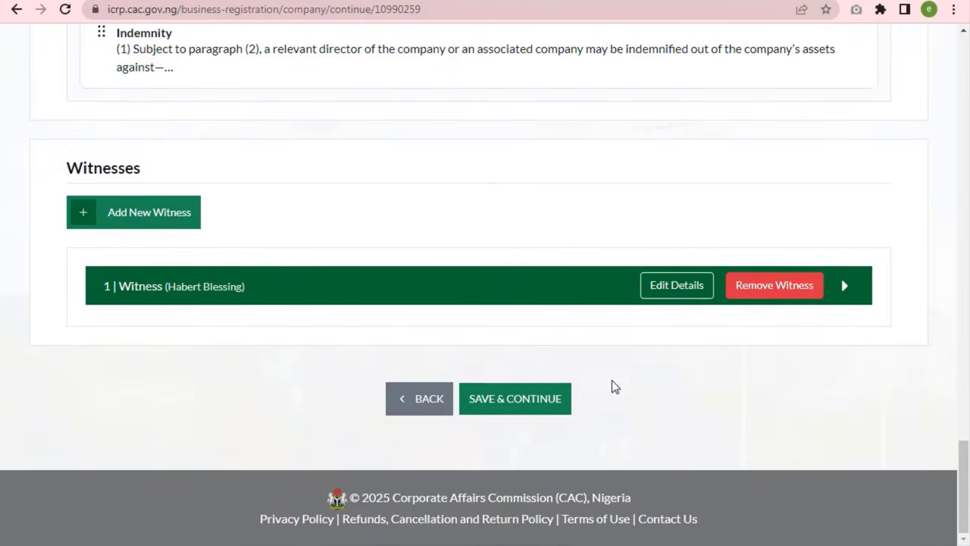
pyautogui.click(553, 396)
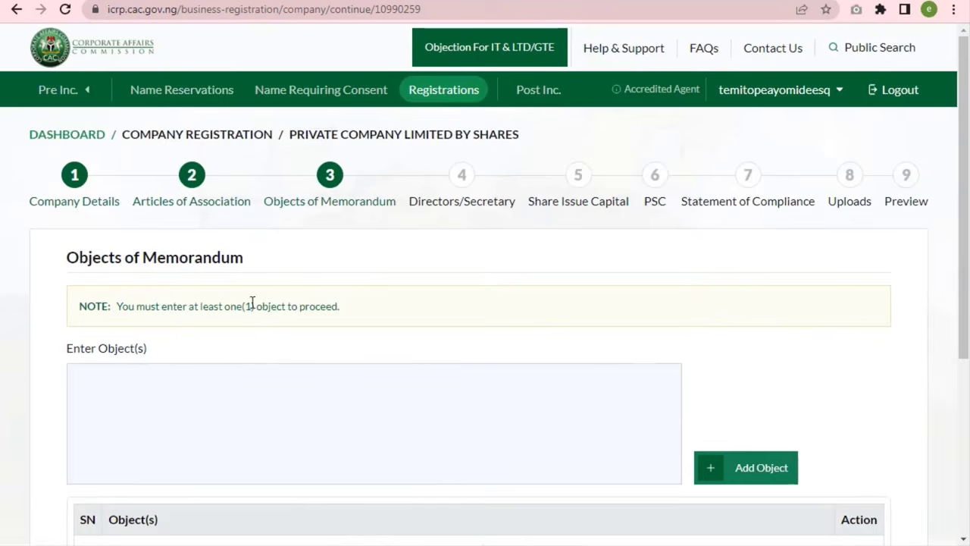
# Add 'SALES OF GENERAL GOODS, GENERAL CONTRACT AND GENERAL MERCHANDISE' as the company object and save.
pyautogui.scroll(-2, 219, 329)
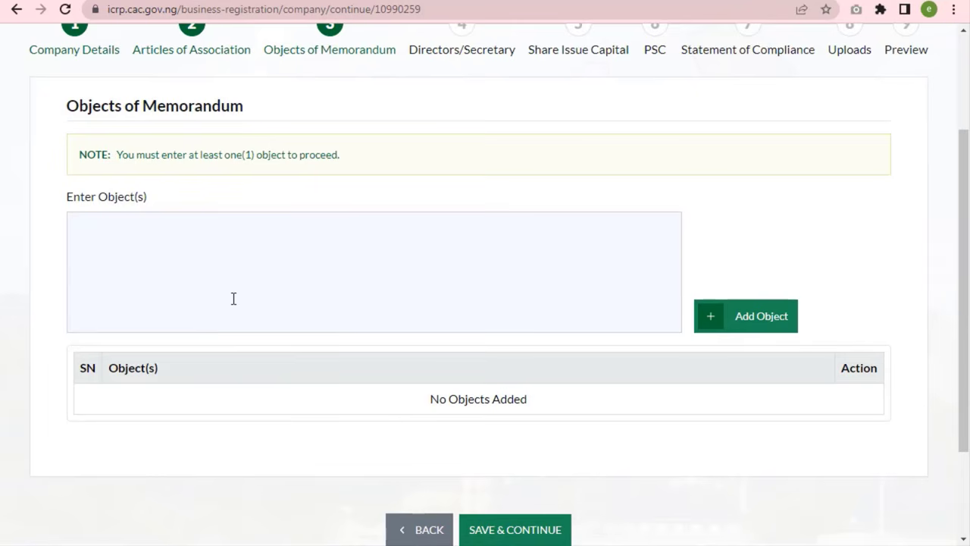
pyautogui.click(233, 298)
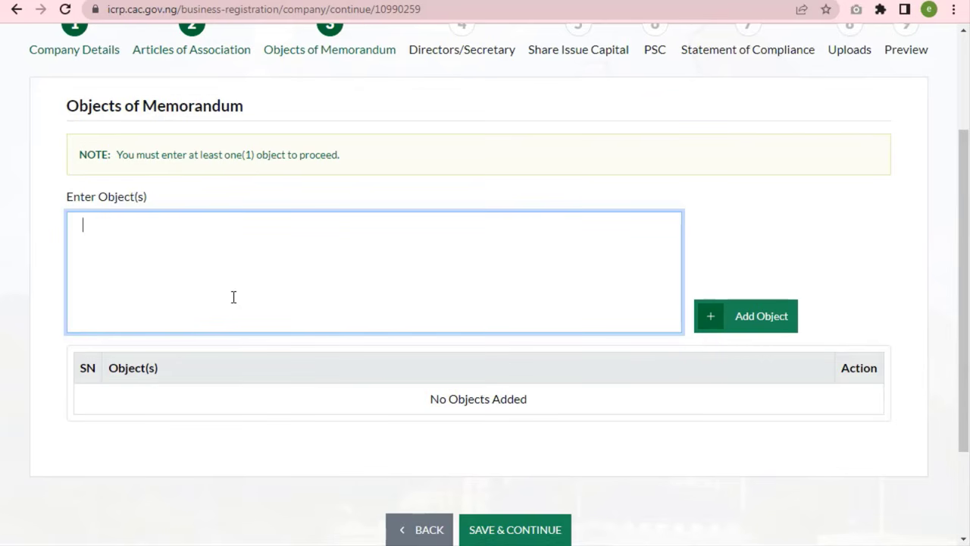
pyautogui.write('SALES OF GENERAL GOODS,  GENERAL CONTRACT AND GENERAL MERCHANDISE')
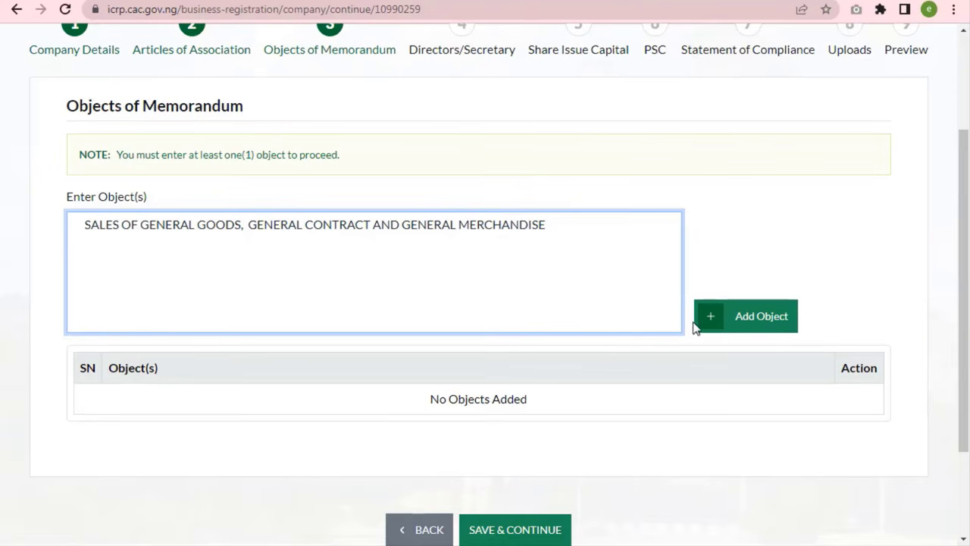
pyautogui.click(761, 324)
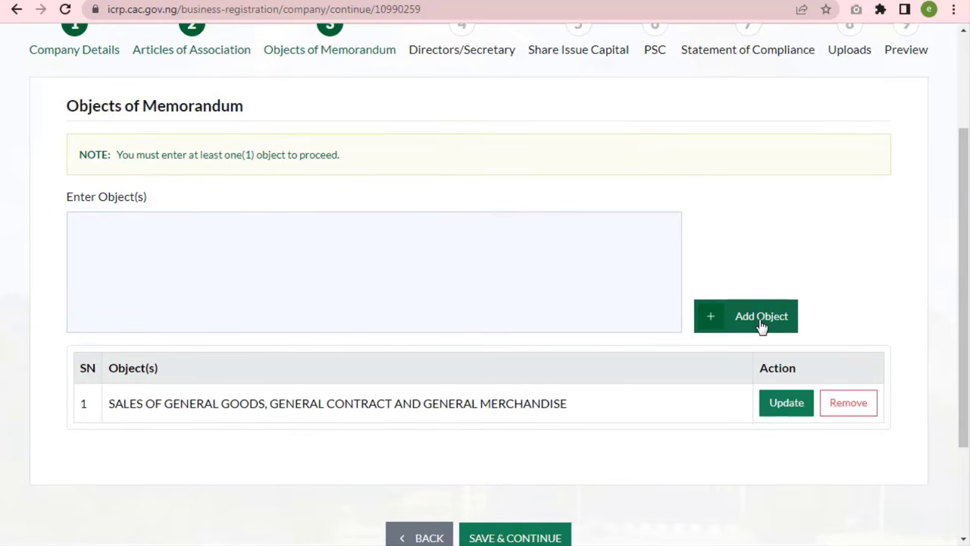
pyautogui.scroll(-2, 583, 372)
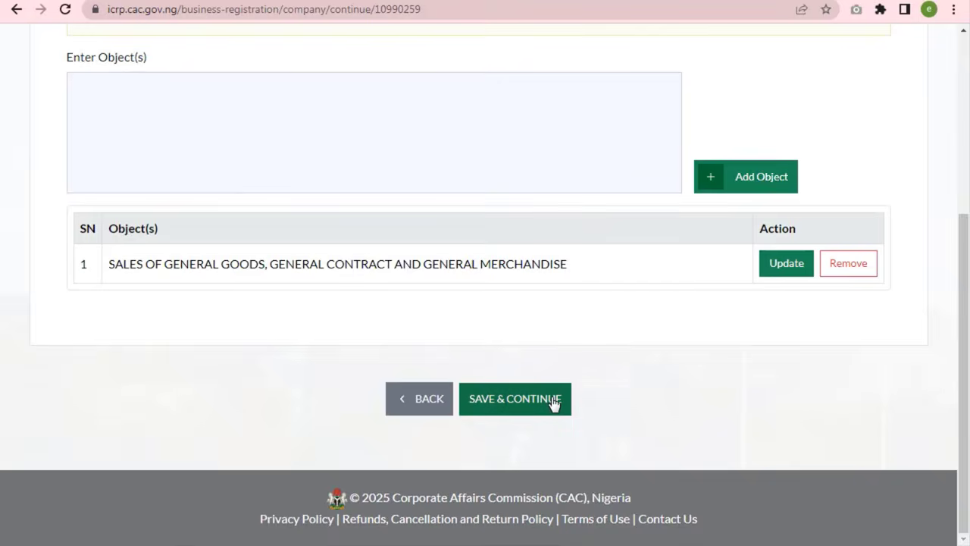
pyautogui.click(552, 404)
# Choose Director as the appointment type and continue to a blank Add Director form.
pyautogui.scroll(-2, 382, 295)
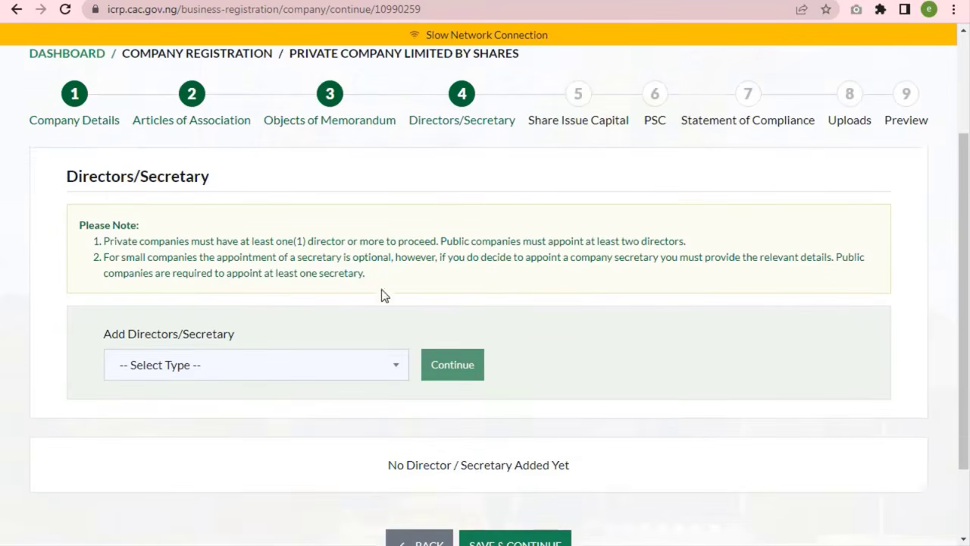
pyautogui.scroll(-1, 379, 299)
pyautogui.scroll(2, 385, 257)
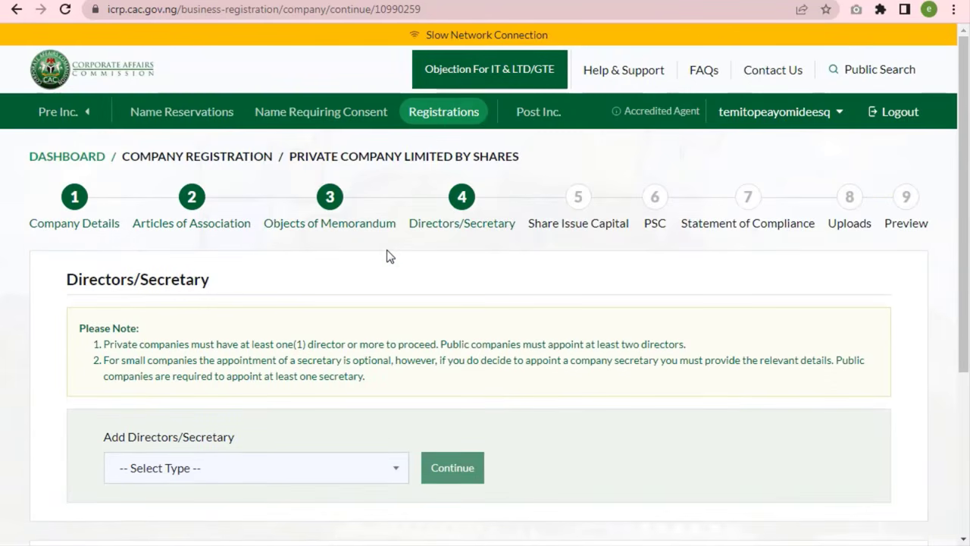
pyautogui.scroll(-1, 376, 275)
pyautogui.click(388, 388)
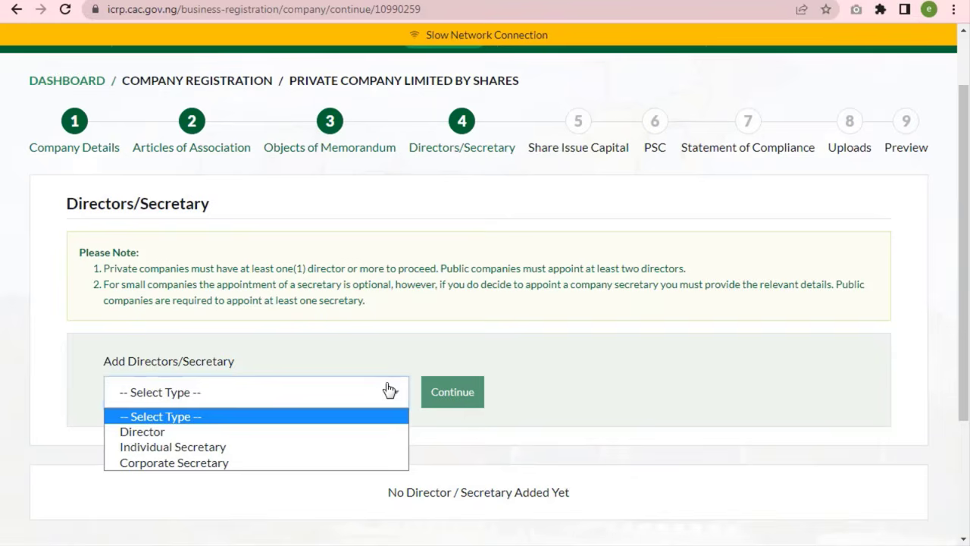
pyautogui.click(324, 432)
pyautogui.scroll(-2, 355, 392)
pyautogui.click(464, 246)
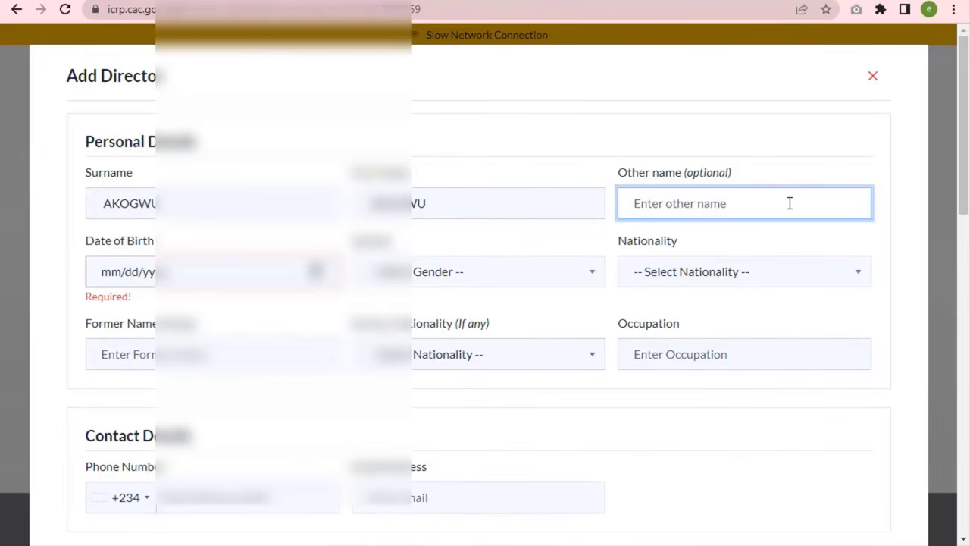
# Enter the director's name, date of birth, gender and Nigerian nationality.
pyautogui.write('ALEX')
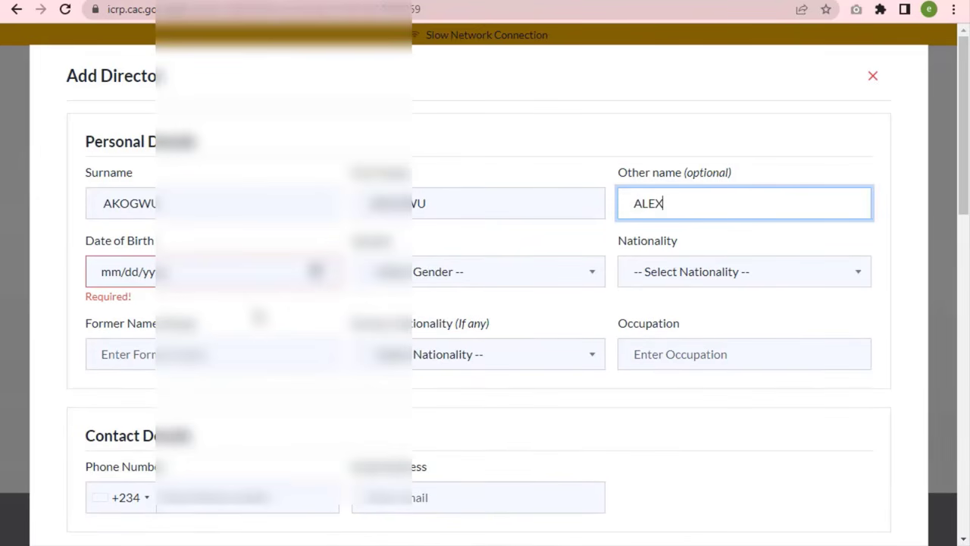
pyautogui.press('Tab')
pyautogui.click(116, 305)
pyautogui.moveTo(231, 409); pyautogui.dragTo(231, 319)
pyautogui.click(137, 305)
pyautogui.moveTo(230, 363)
pyautogui.mouseDown()
pyautogui.moveTo(243, 379)
pyautogui.moveTo(230, 372)
pyautogui.mouseUp()
pyautogui.click(178, 362)
pyautogui.click(147, 375)
pyautogui.click(108, 376)
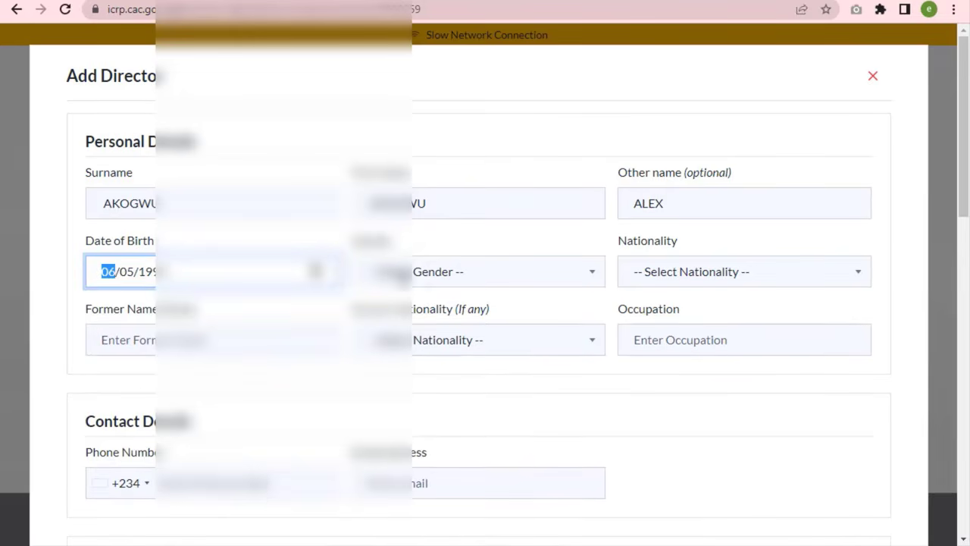
pyautogui.click(401, 276)
pyautogui.click(401, 312)
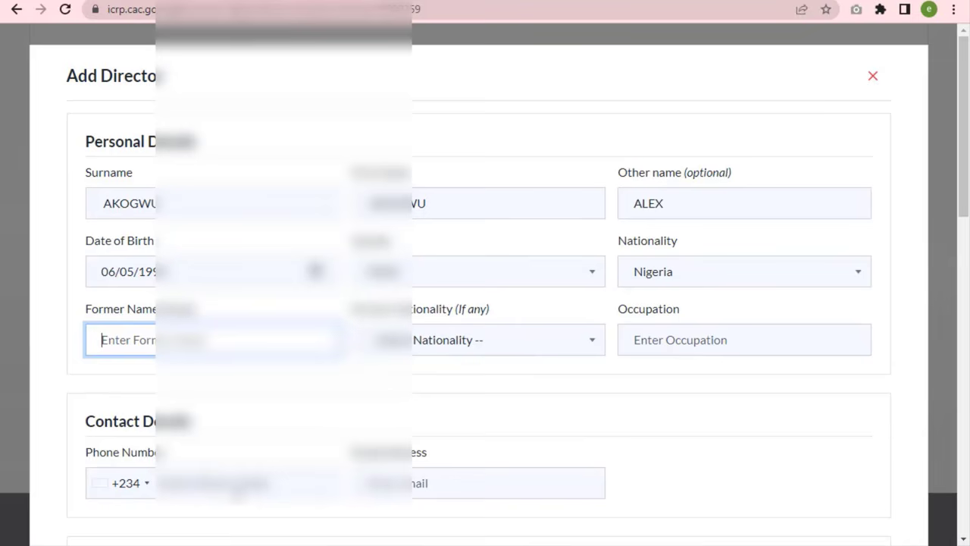
pyautogui.click(236, 488)
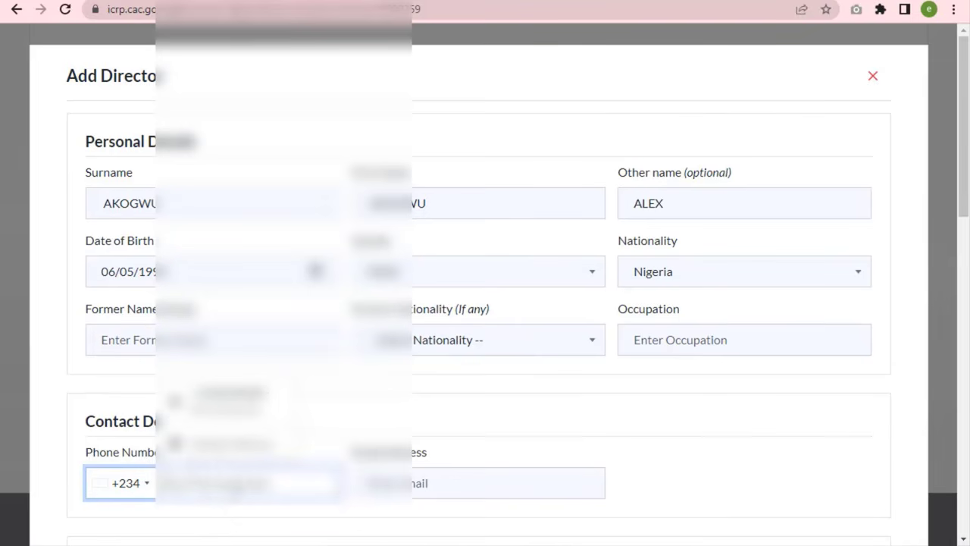
# Add the director's phone number, e-mail address and occupation BUSINESS.
pyautogui.click(229, 402)
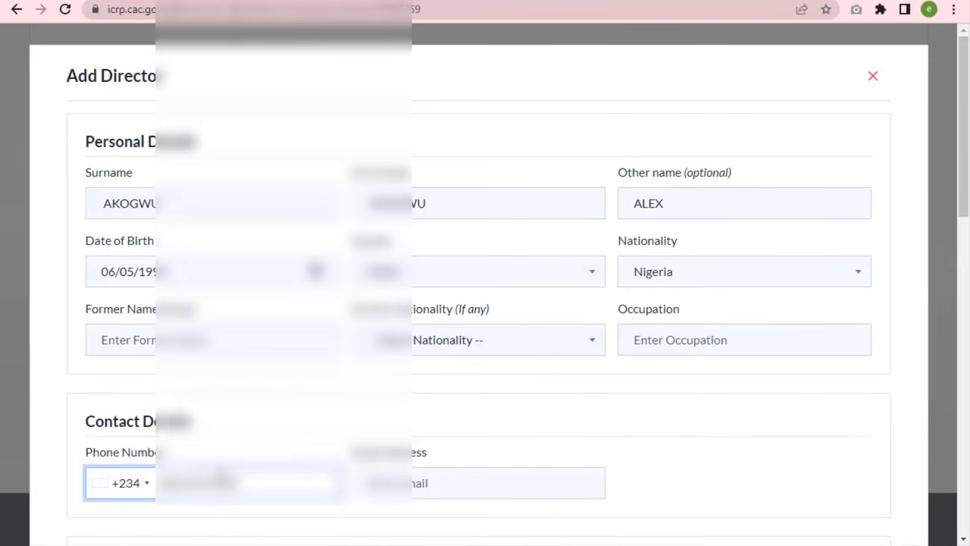
pyautogui.click(414, 485)
pyautogui.click(710, 338)
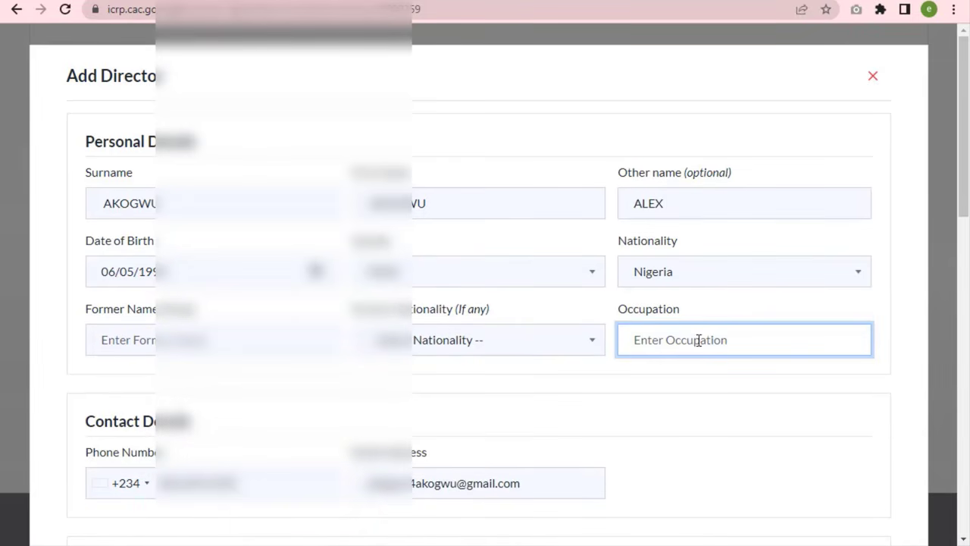
pyautogui.write('BUSINESS')
# Set the address country to NIGERIA and choose the state and local government area.
pyautogui.scroll(-5, 348, 336)
pyautogui.click(283, 244)
pyautogui.click(292, 287)
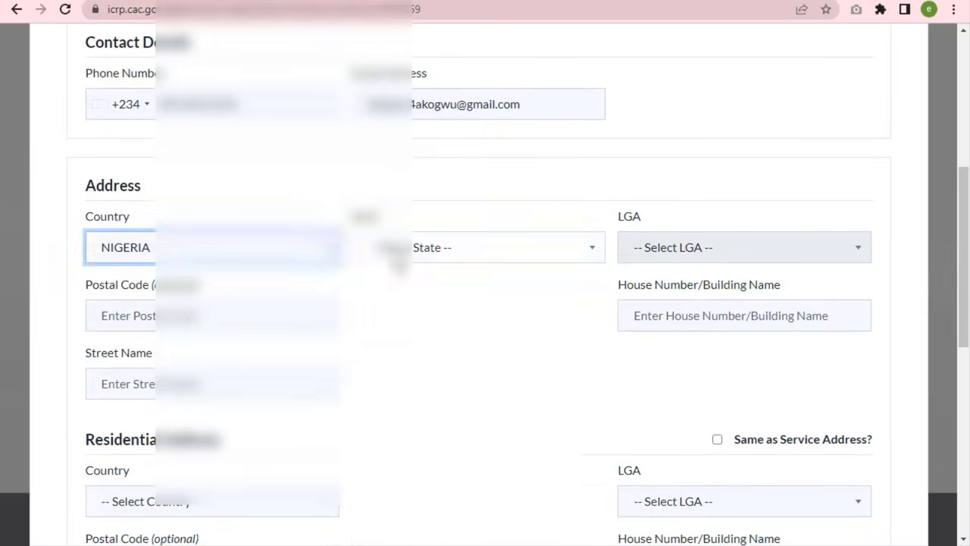
pyautogui.click(398, 254)
pyautogui.scroll(-4, 396, 430)
pyautogui.scroll(4, 386, 379)
pyautogui.scroll(-4, 440, 347)
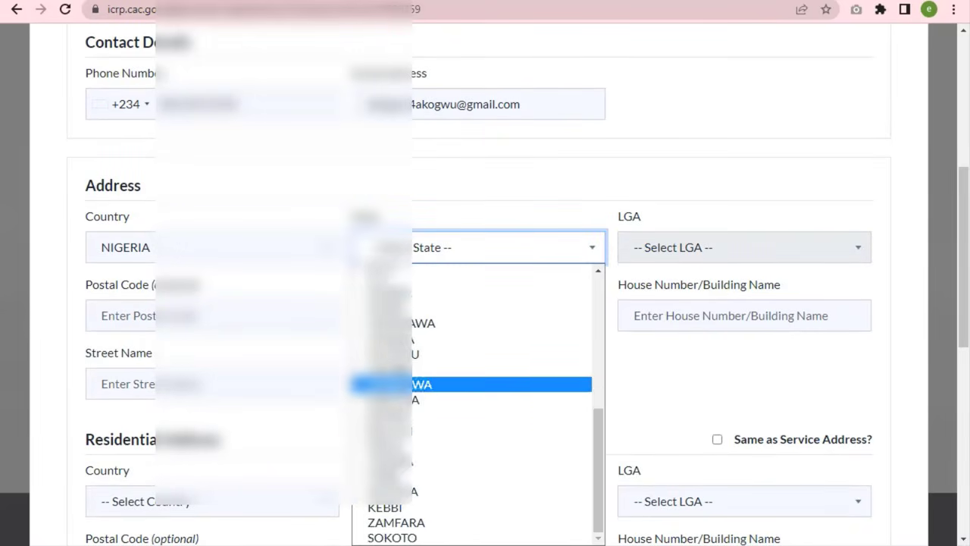
pyautogui.scroll(4, 422, 321)
pyautogui.scroll(-2, 855, 342)
pyautogui.click(409, 97)
pyautogui.click(393, 394)
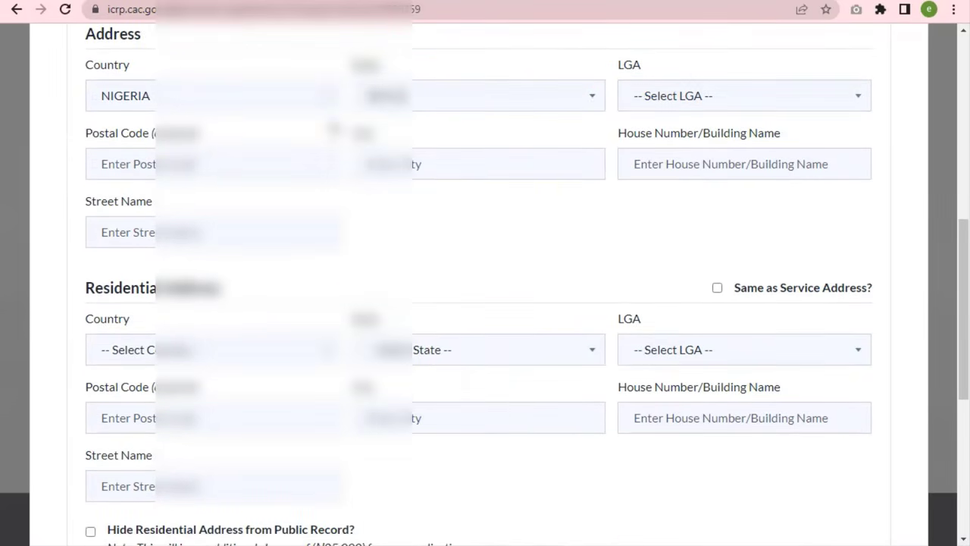
pyautogui.click(688, 99)
pyautogui.click(665, 317)
# Fill in the street name, city MAKURDI and house number NO 05.
pyautogui.click(482, 167)
pyautogui.click(265, 231)
pyautogui.hotkey('ctrl', 'v')
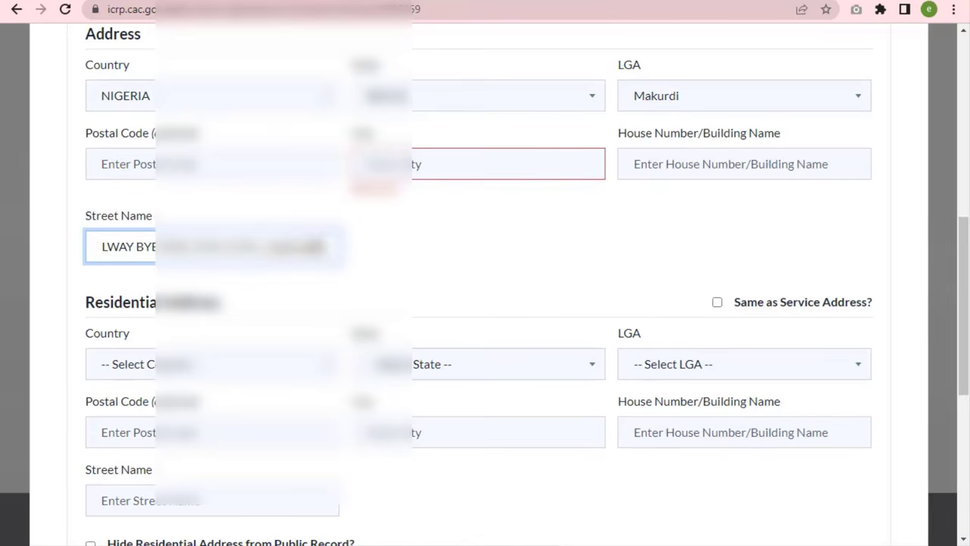
pyautogui.click(475, 161)
pyautogui.write('MAKURDI')
pyautogui.click(134, 231)
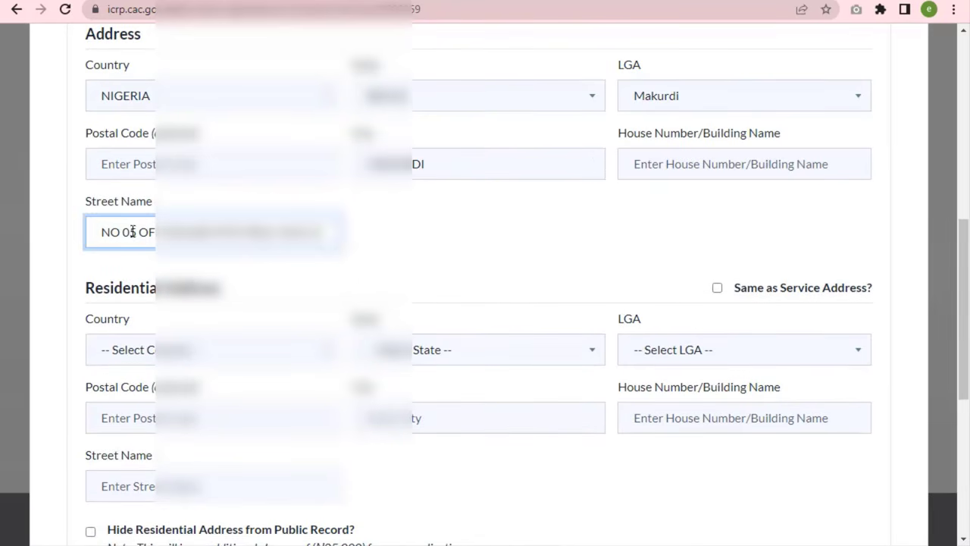
pyautogui.moveTo(133, 231); pyautogui.dragTo(70, 199)
pyautogui.press('BackSpace')
pyautogui.click(656, 174)
pyautogui.write('NO 05')
pyautogui.click(101, 235)
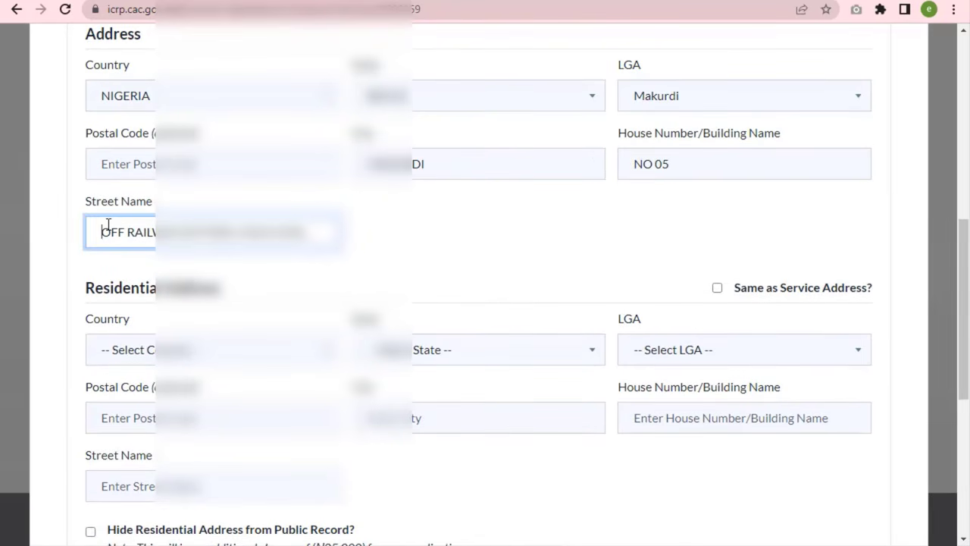
# Tick Same as Service Address, enter the director's National ID number and mark them as shareholder.
pyautogui.click(717, 288)
pyautogui.click(366, 375)
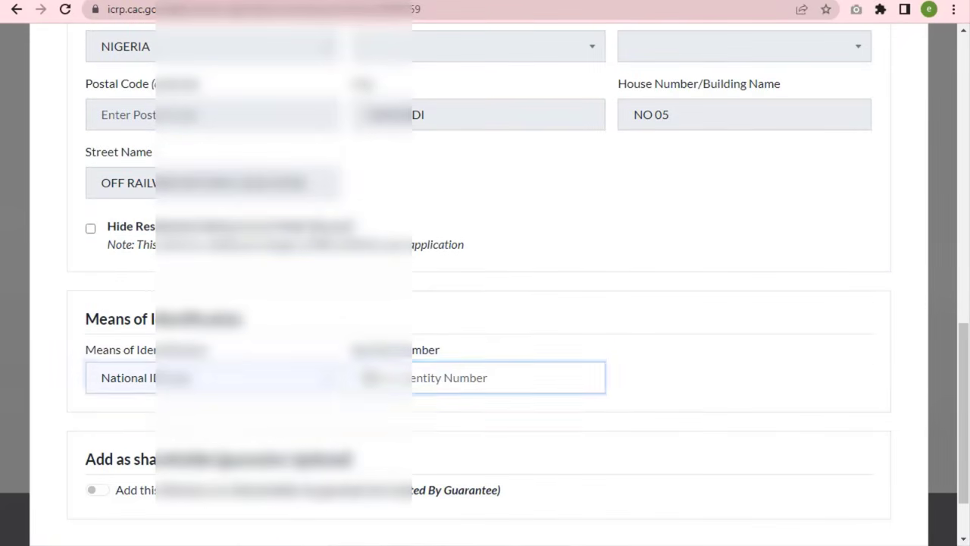
pyautogui.hotkey('ctrl', 'v')
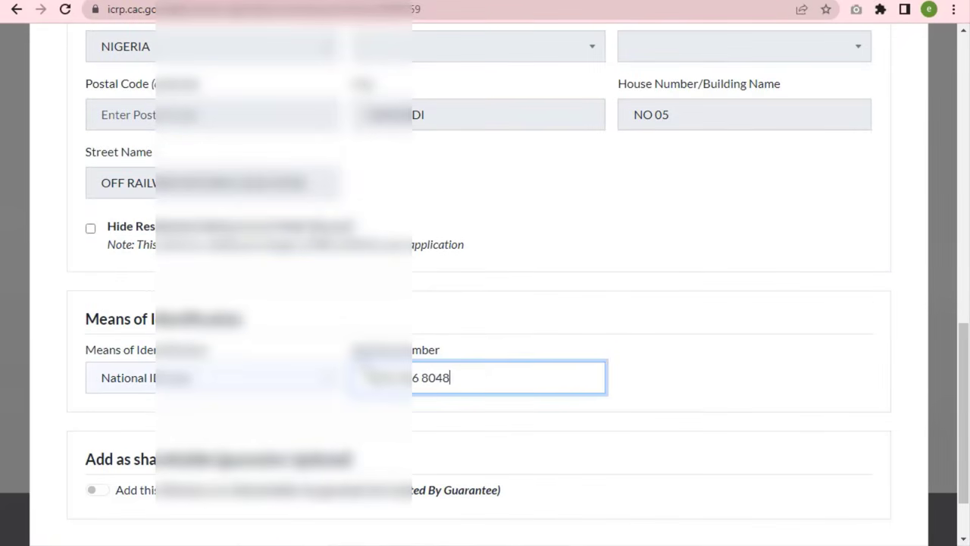
pyautogui.click(419, 376)
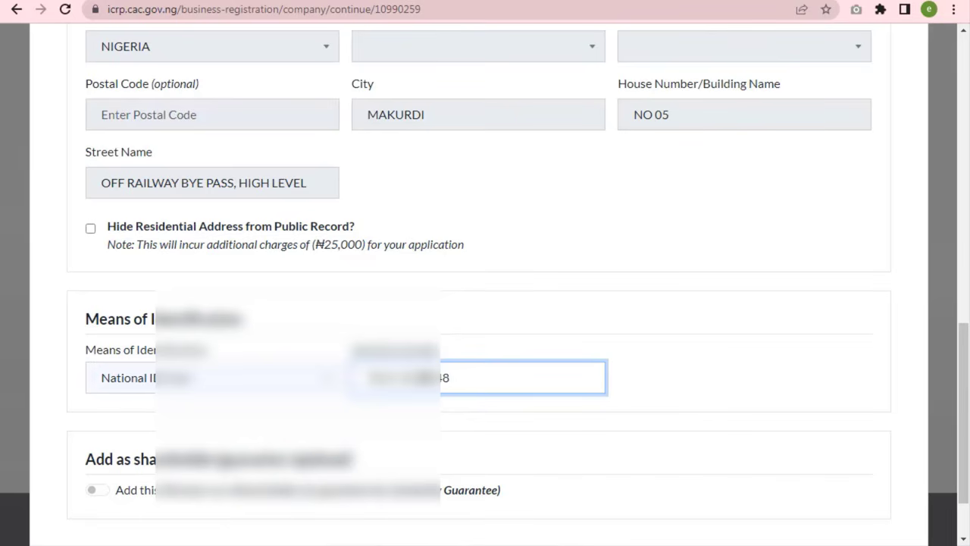
pyautogui.press('BackSpace')
pyautogui.click(396, 377)
pyautogui.press('BackSpace')
pyautogui.scroll(-1, 0, 61)
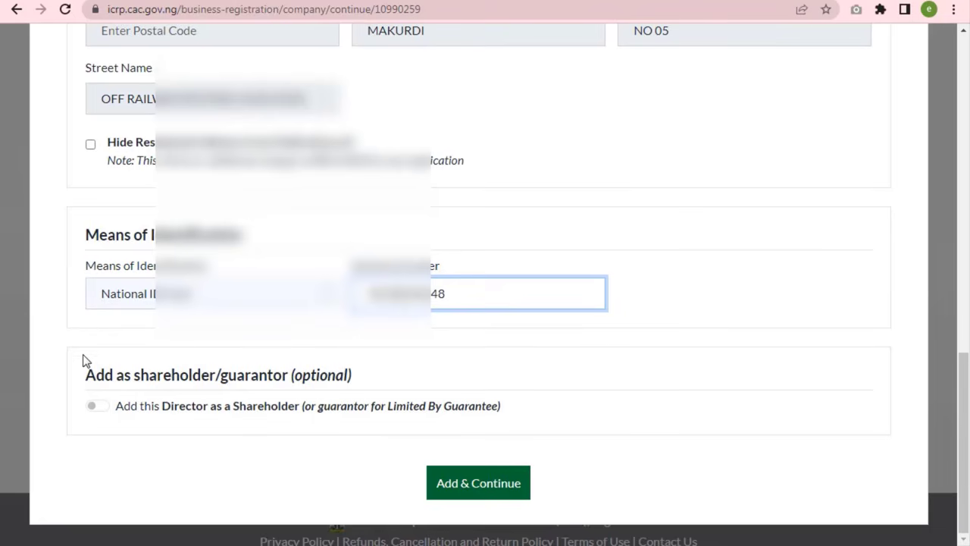
pyautogui.click(92, 409)
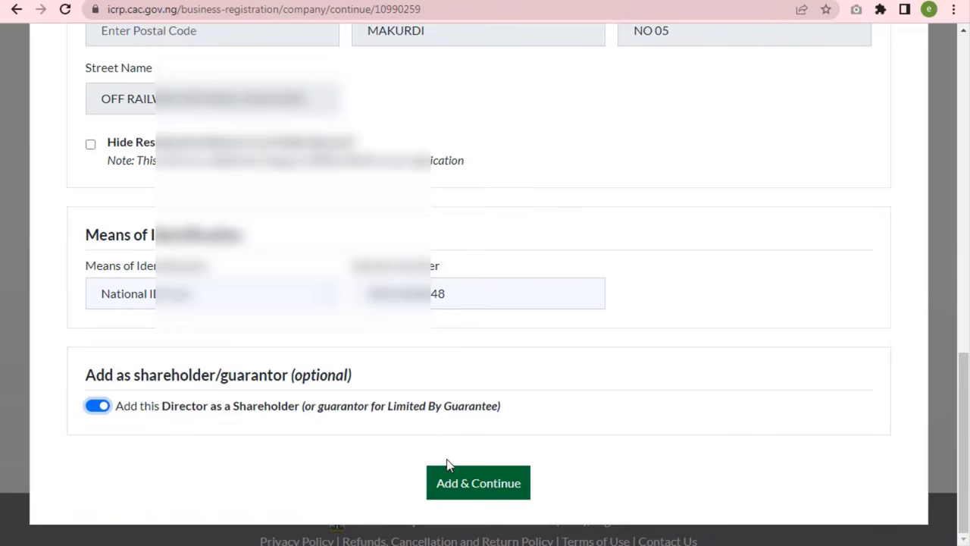
# Add the director, keep Director as appointment type, and review the saved Director & Shareholder card.
pyautogui.click(461, 498)
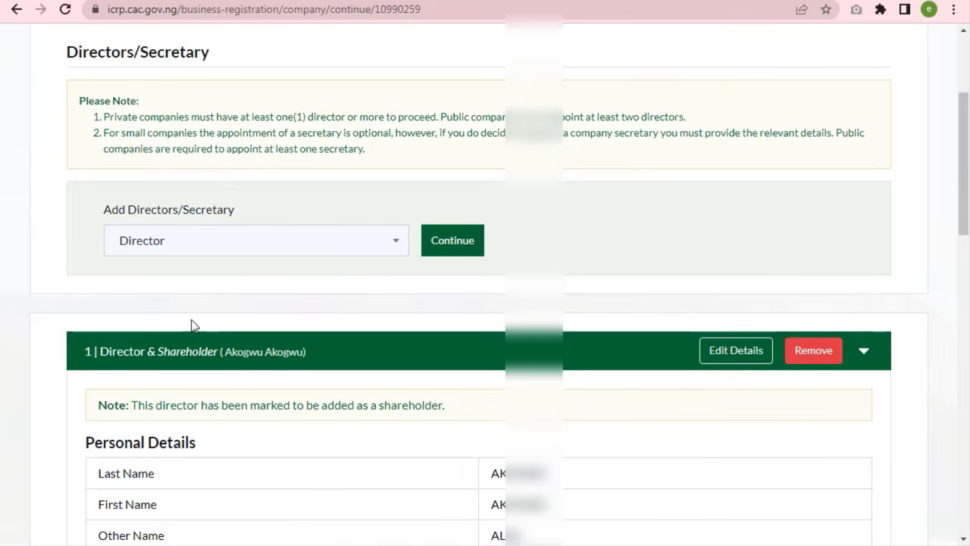
pyautogui.scroll(-2, 344, 323)
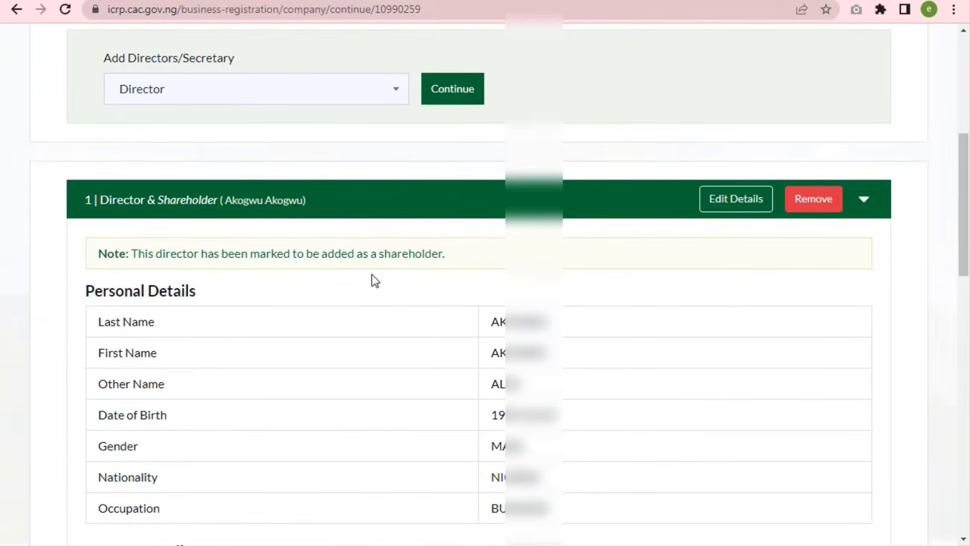
pyautogui.click(354, 90)
pyautogui.click(334, 131)
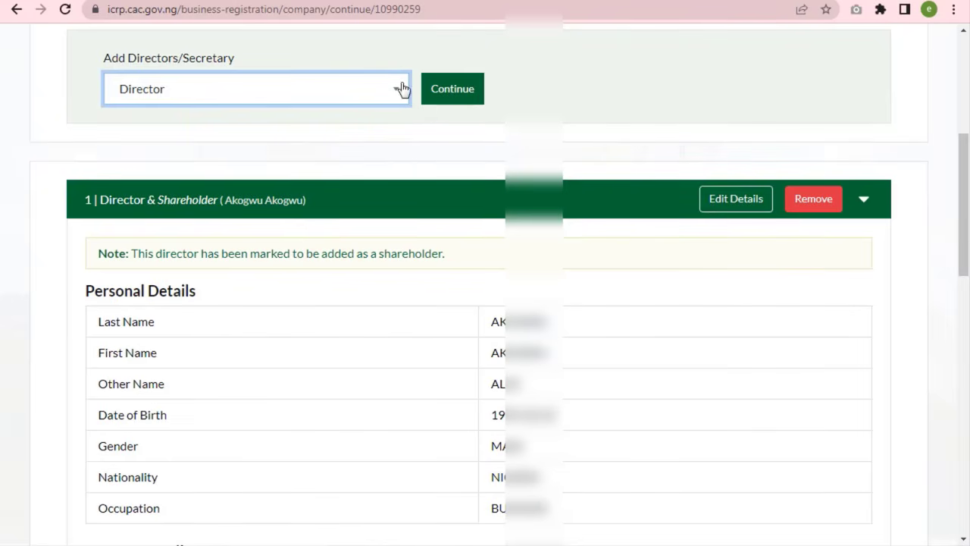
pyautogui.click(439, 100)
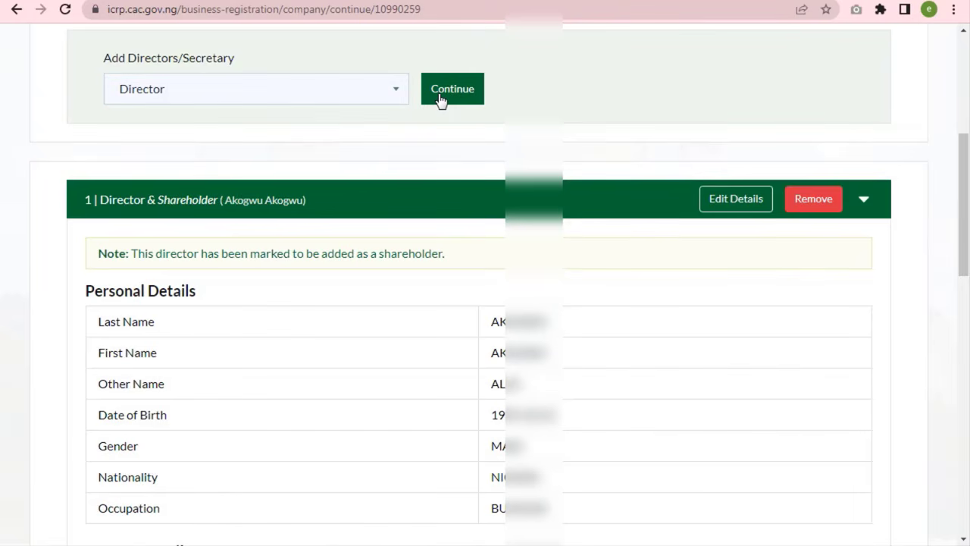
pyautogui.scroll(-10, 384, 328)
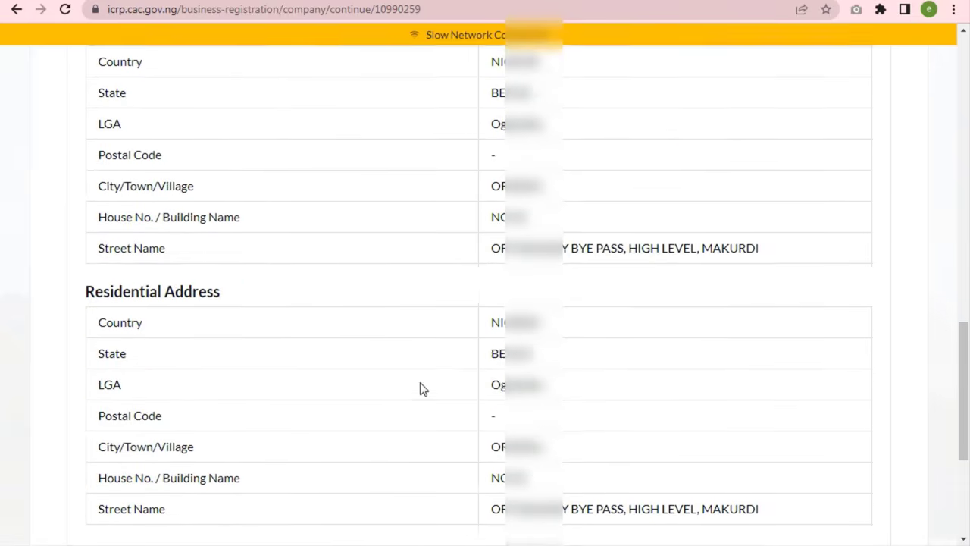
pyautogui.scroll(-3, 439, 416)
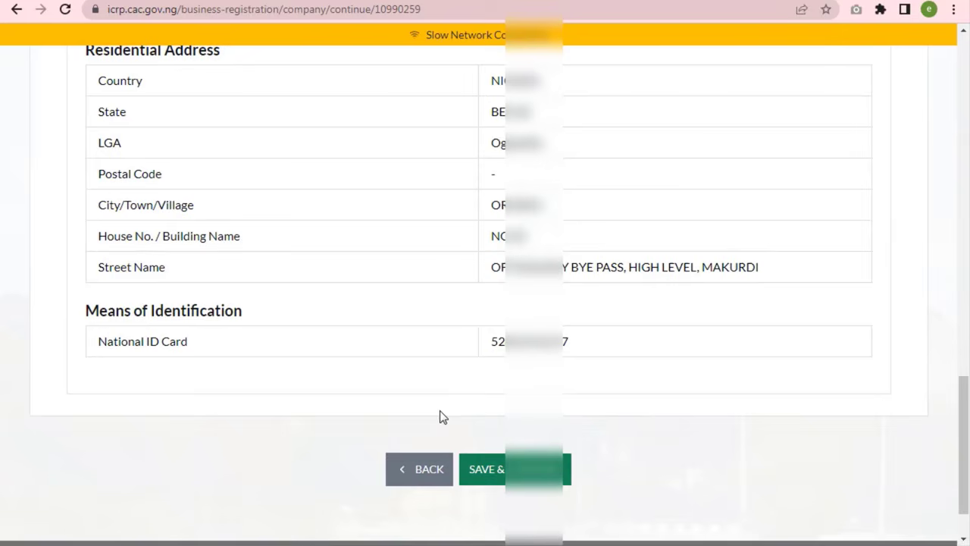
# Save the directors, close the Minimum Share Capital table, and choose ENTITY WITH SHARES BELOW FIVE MILLION.
pyautogui.click(504, 482)
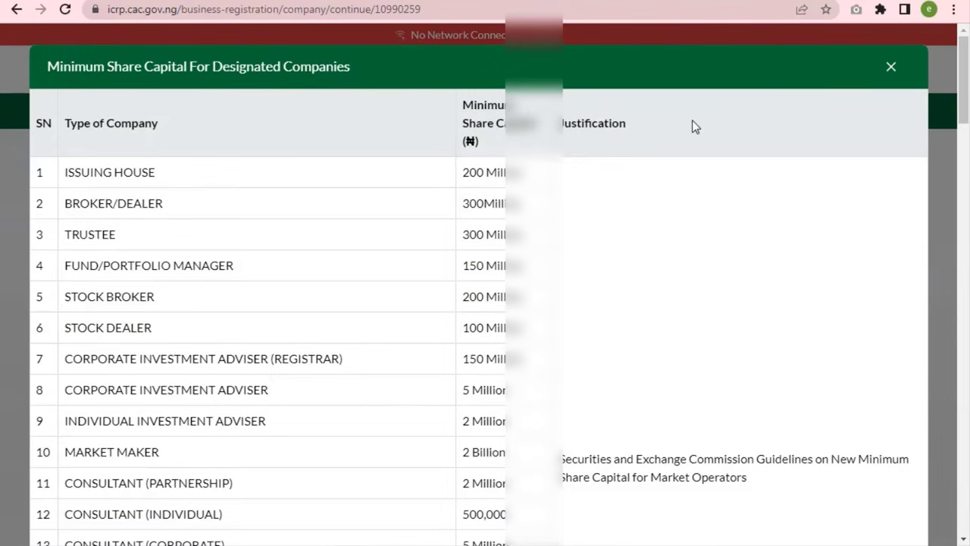
pyautogui.click(892, 69)
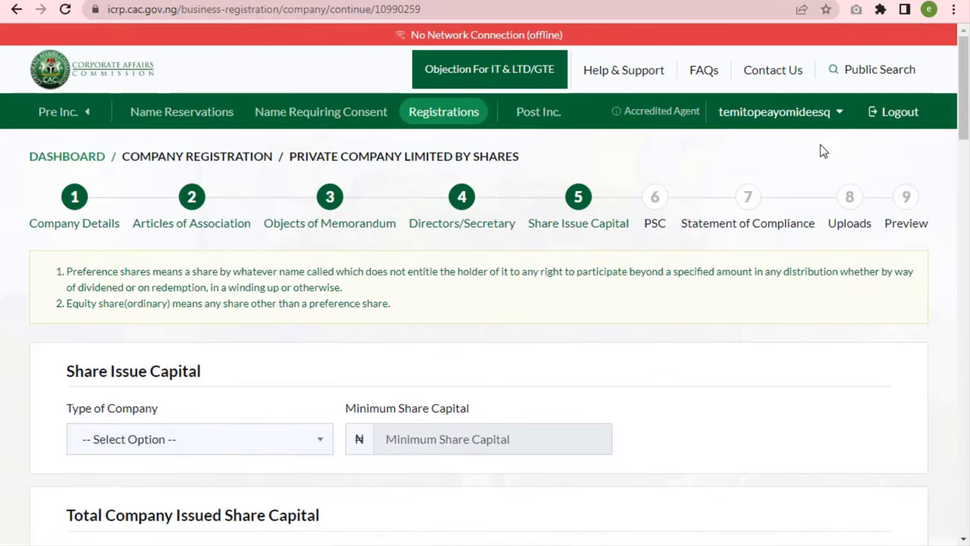
pyautogui.scroll(-1, 758, 197)
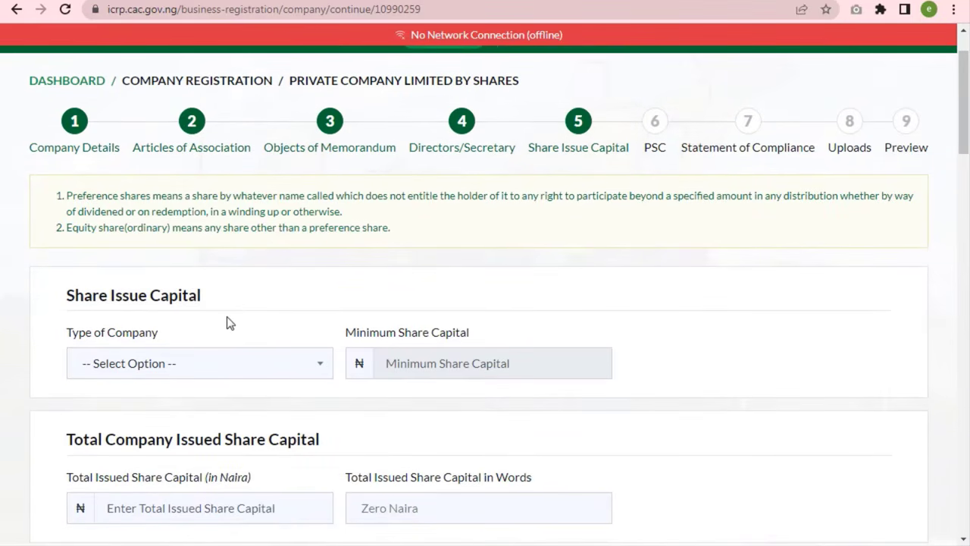
pyautogui.click(211, 364)
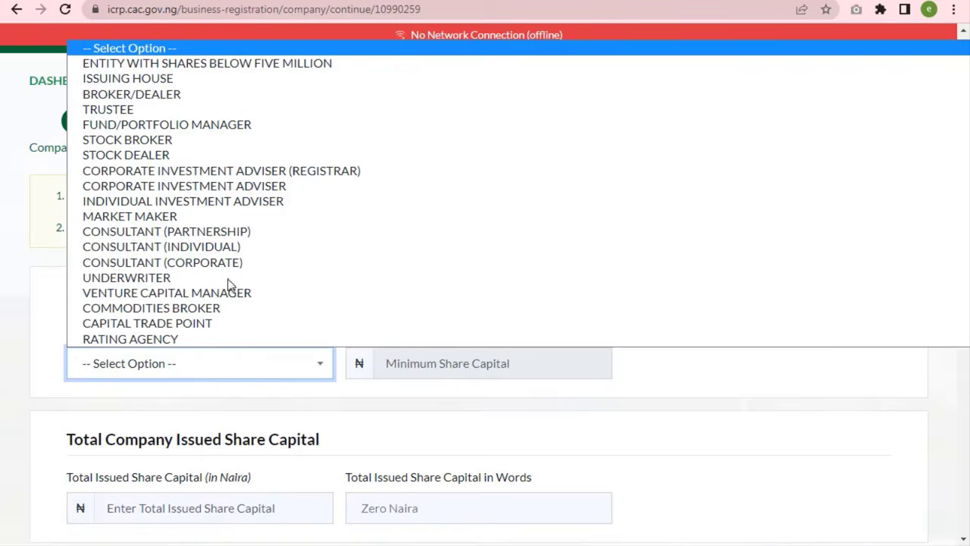
pyautogui.click(281, 63)
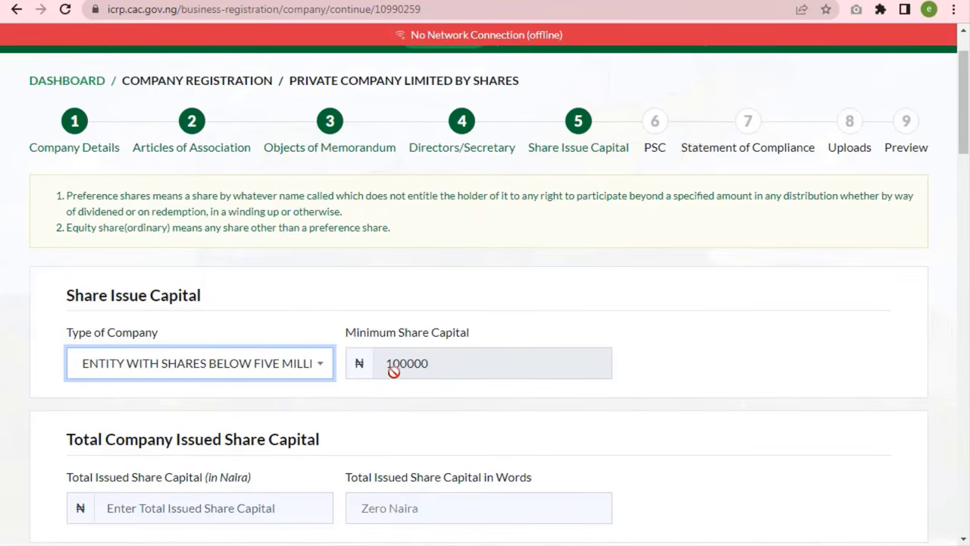
# Enter 1000000 as the Total Issued Share Capital.
pyautogui.scroll(-3, 216, 280)
pyautogui.click(215, 280)
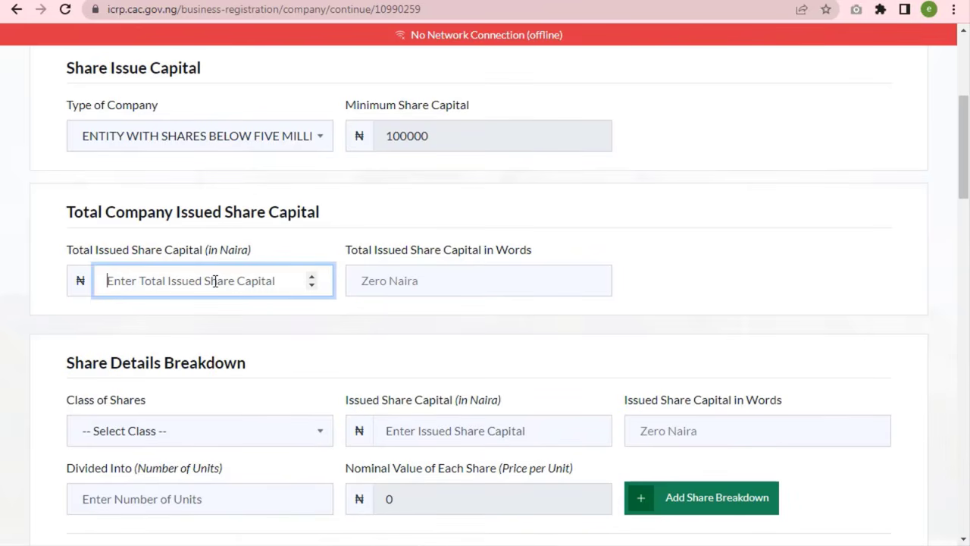
pyautogui.write('1')
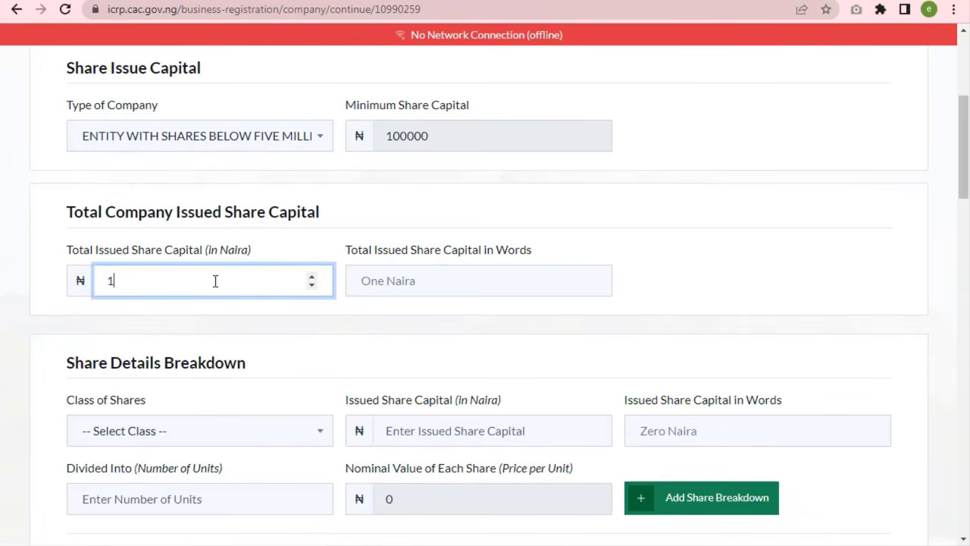
pyautogui.write('000')
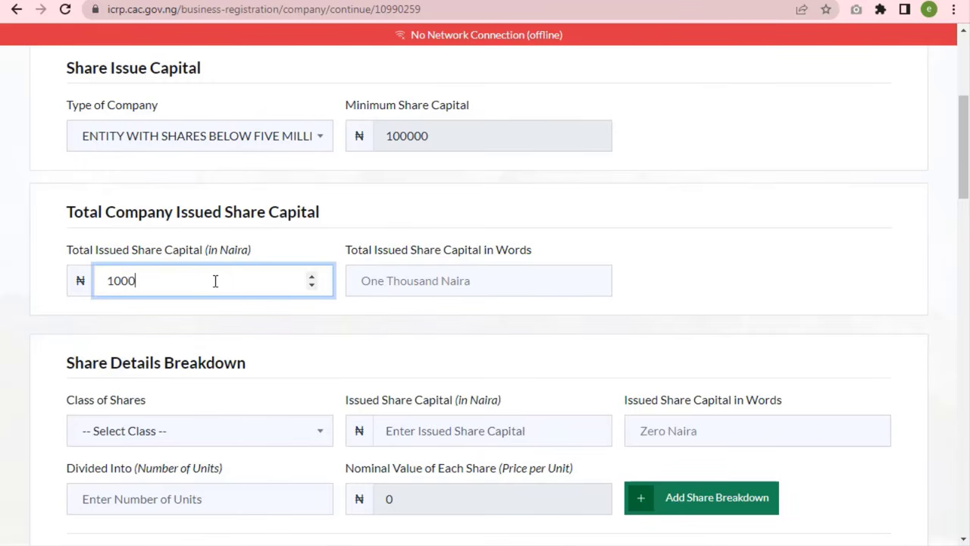
pyautogui.write('0')
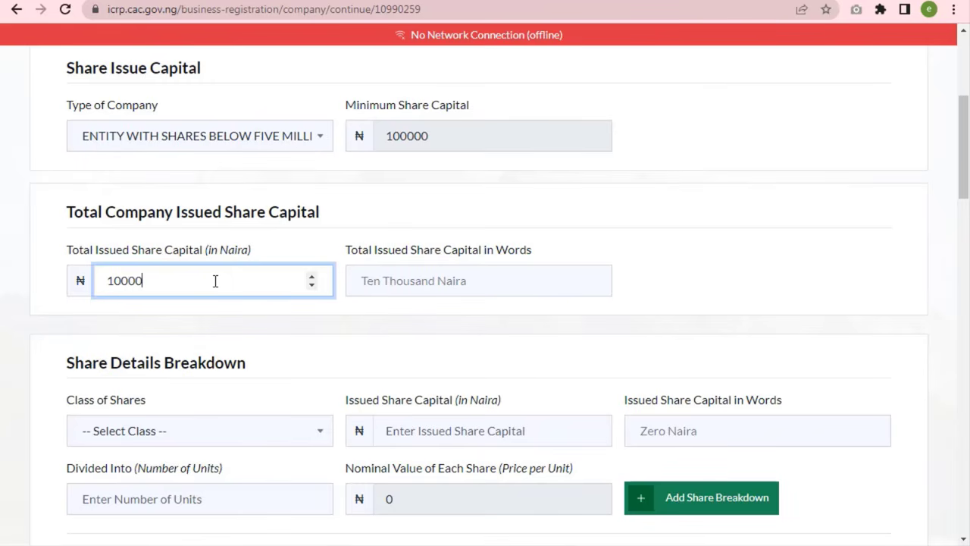
pyautogui.write('000')
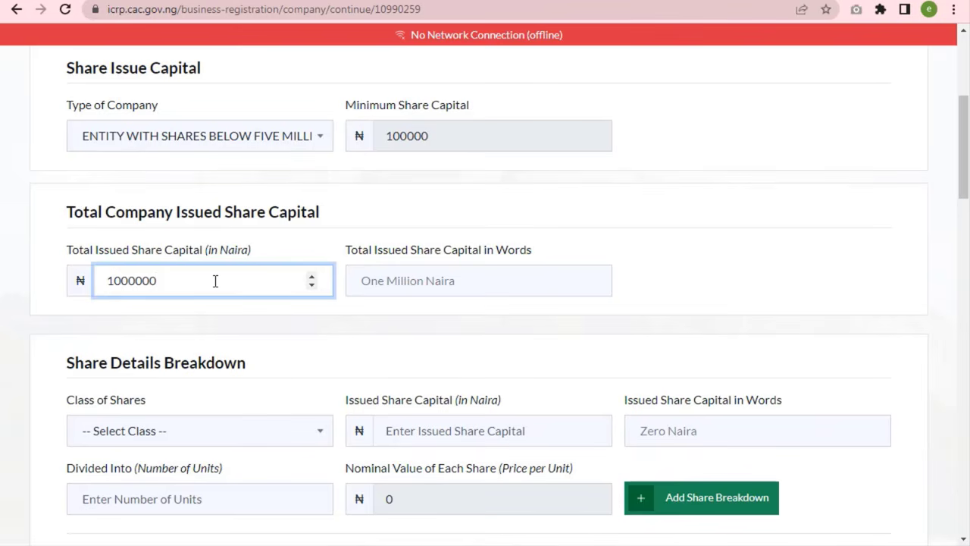
# Add an EQUITY (ORDINARY) breakdown: 1000000 issued capital divided into 1000000 units.
pyautogui.scroll(-1, 284, 356)
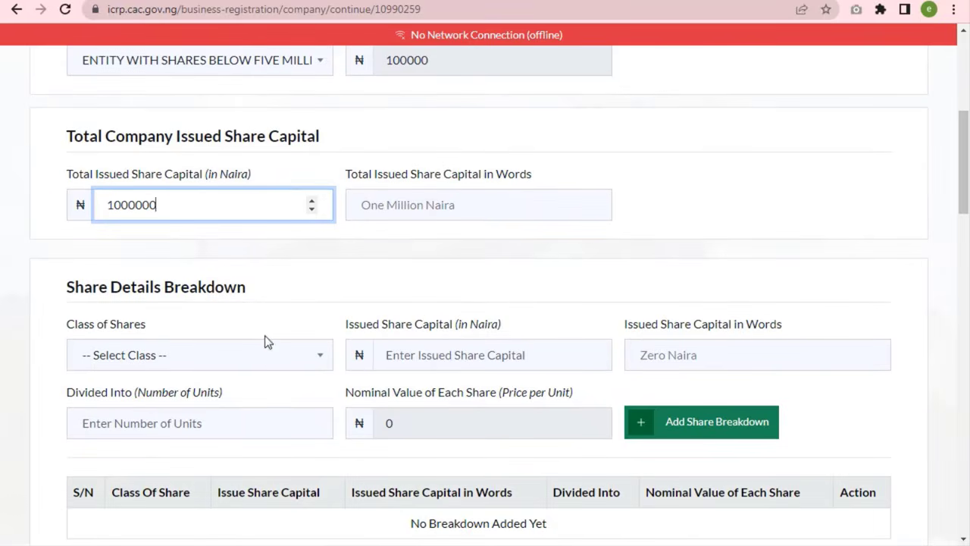
pyautogui.click(268, 353)
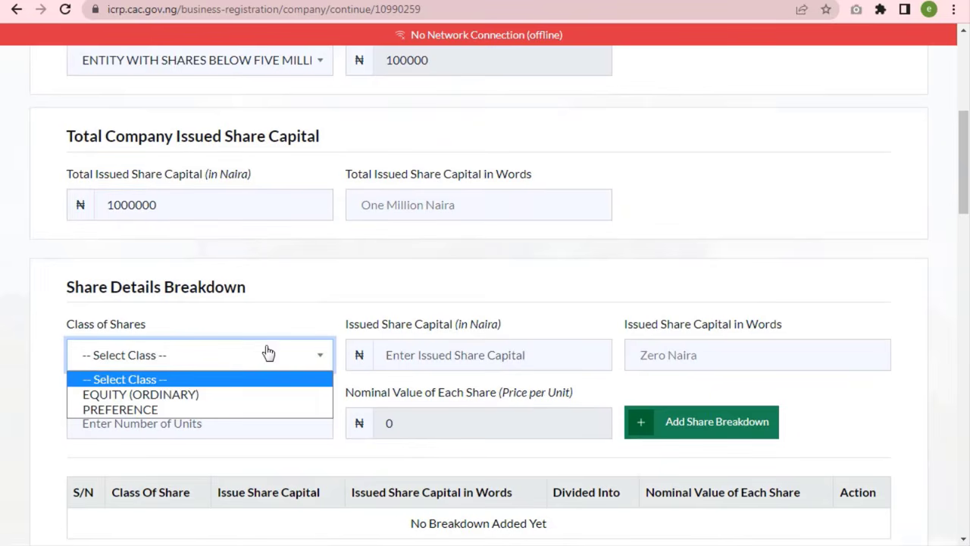
pyautogui.click(240, 395)
pyautogui.click(417, 363)
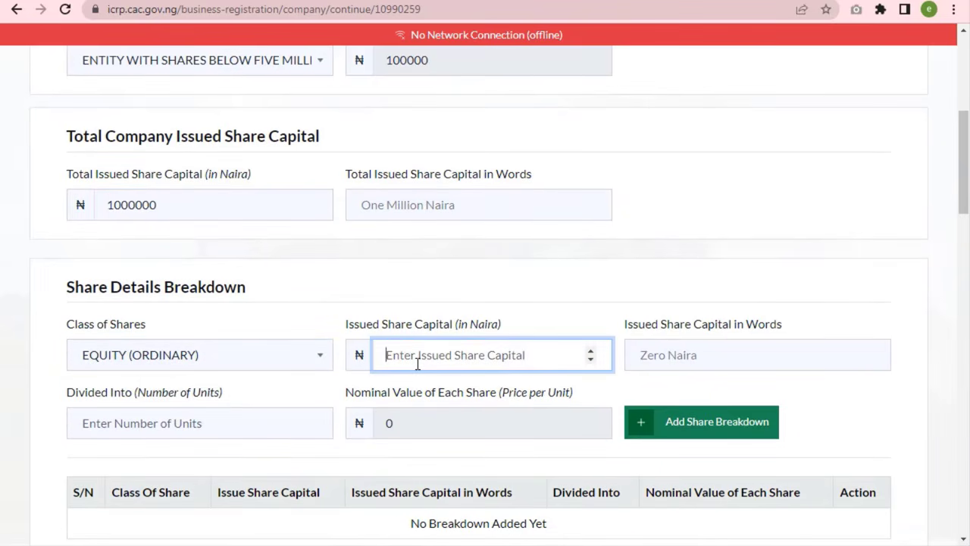
pyautogui.write('1')
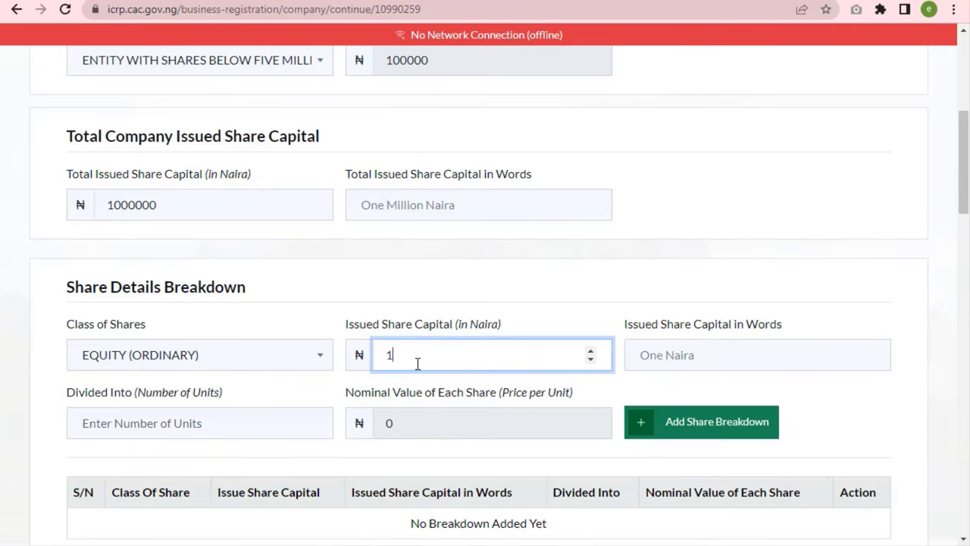
pyautogui.write('000000')
pyautogui.click(266, 422)
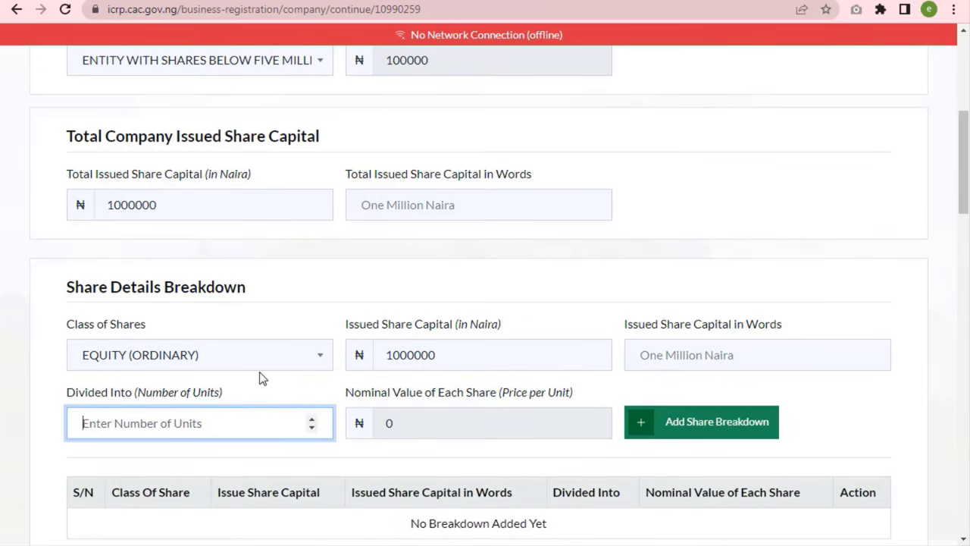
pyautogui.write('1')
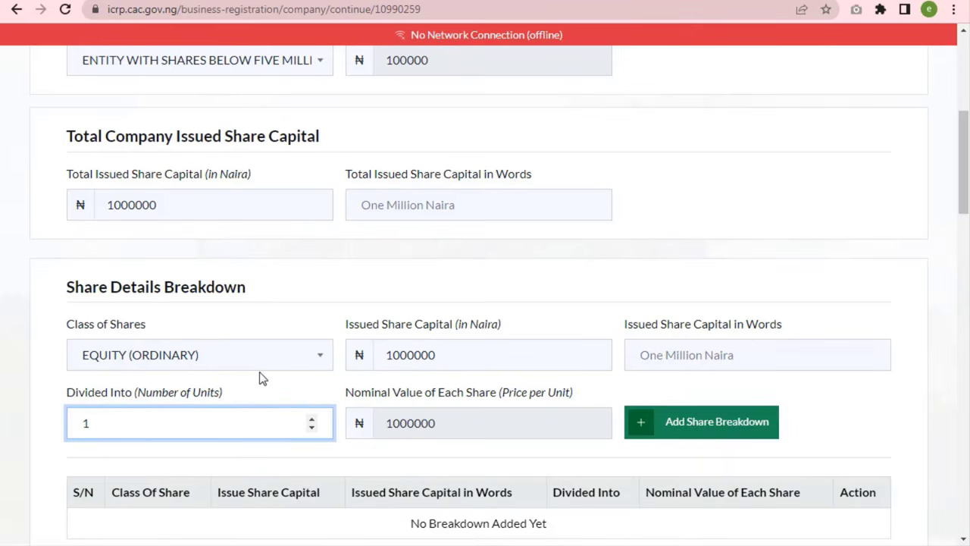
pyautogui.write('00000')
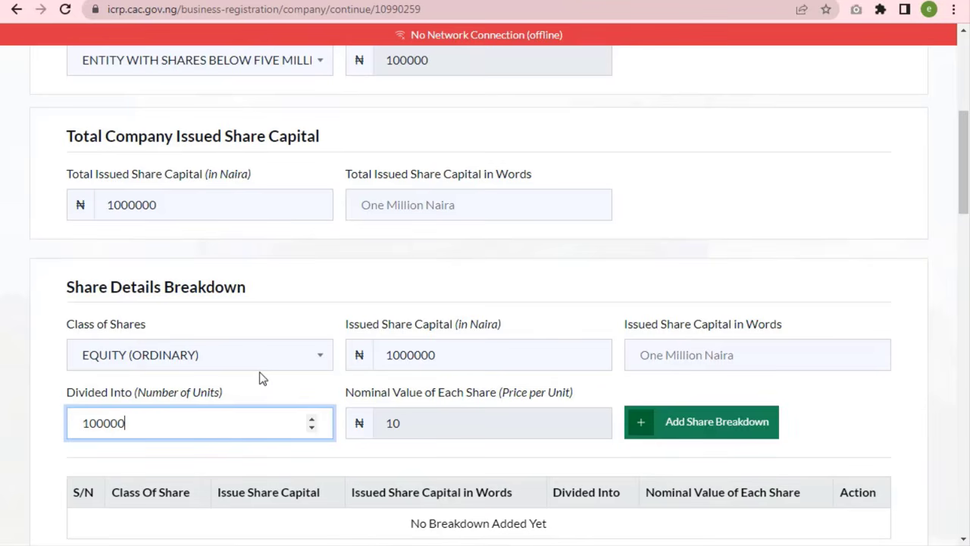
pyautogui.write('0')
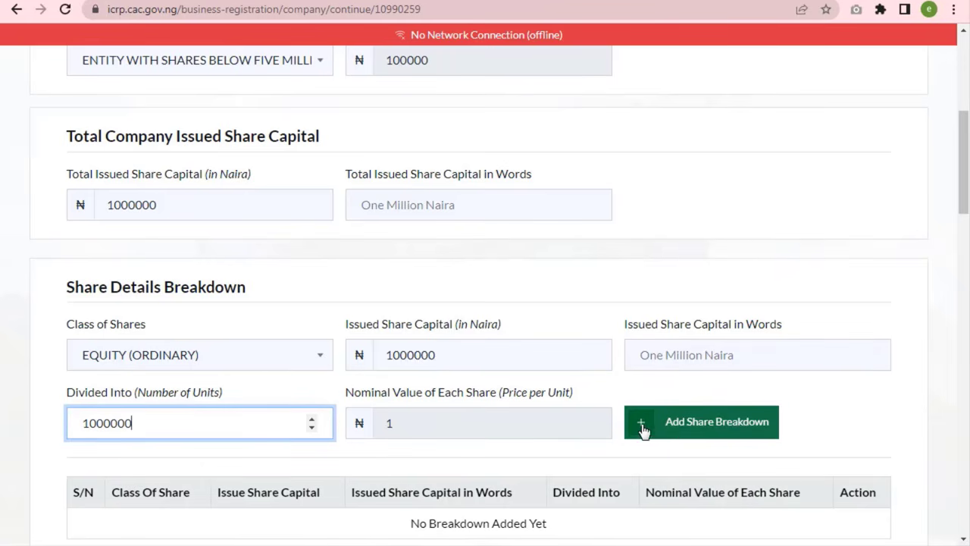
pyautogui.click(680, 433)
pyautogui.scroll(-1, 691, 394)
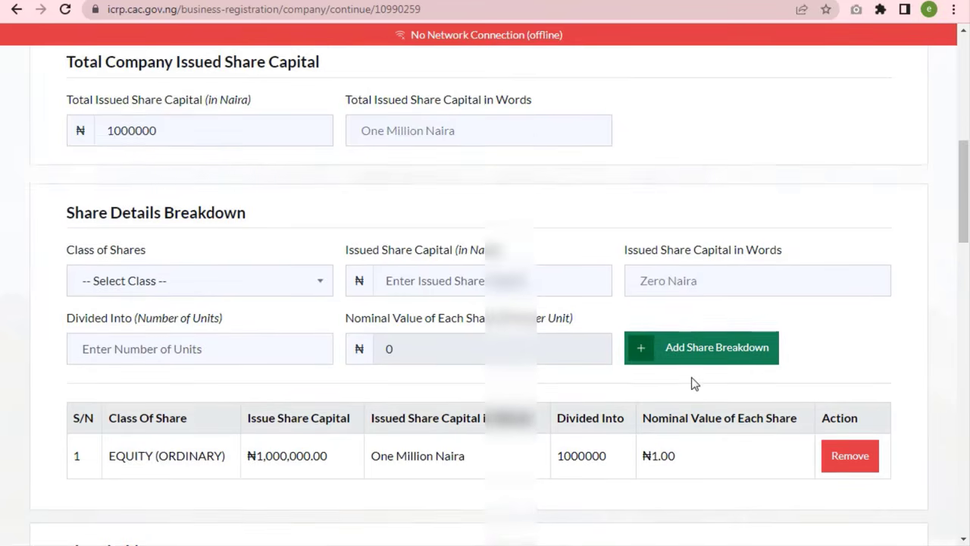
pyautogui.scroll(-1, 667, 379)
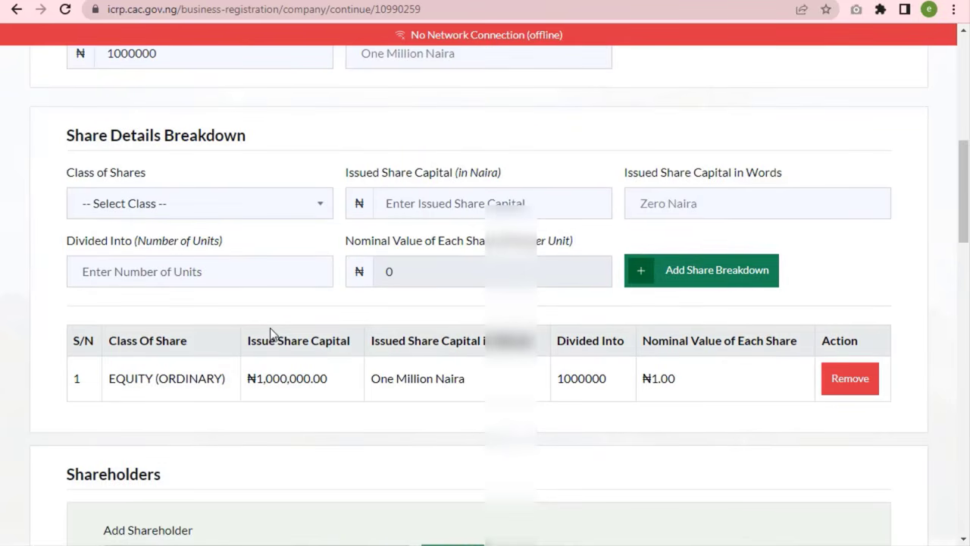
pyautogui.scroll(-1, 302, 344)
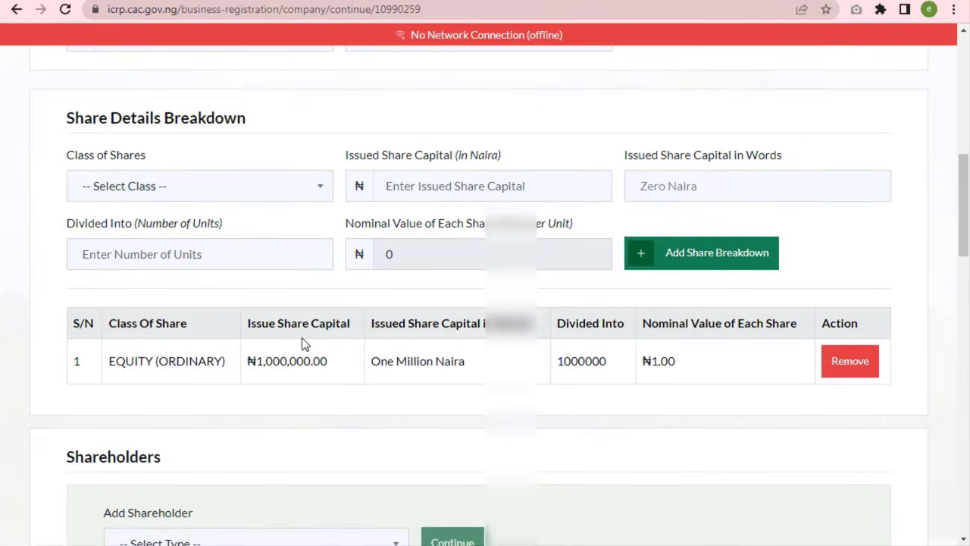
pyautogui.scroll(-2, 301, 344)
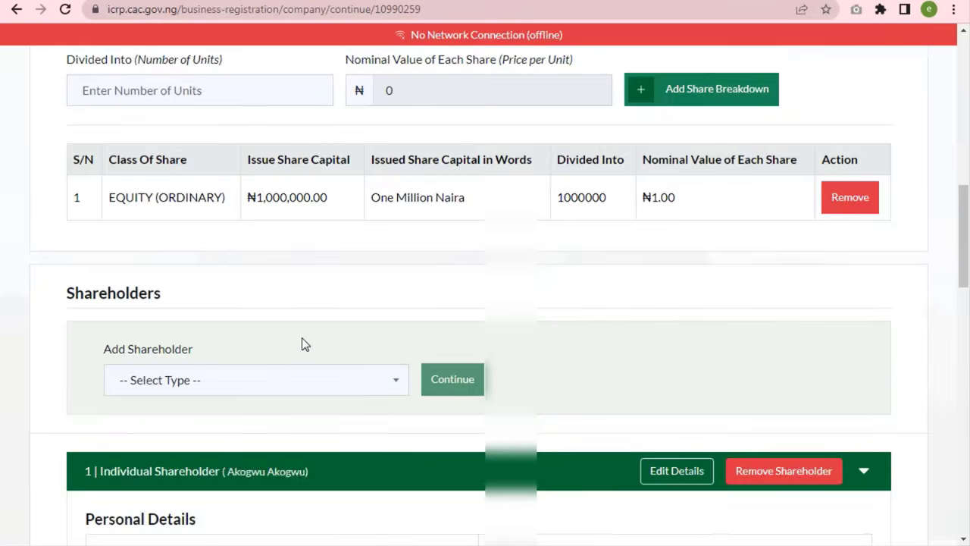
pyautogui.scroll(-1, 302, 344)
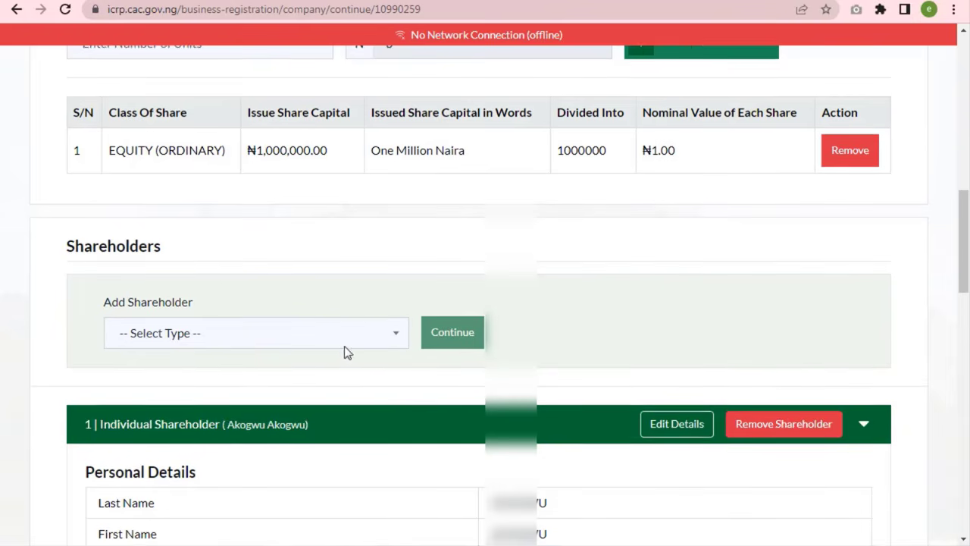
pyautogui.scroll(-1, 353, 356)
pyautogui.scroll(-1, 357, 356)
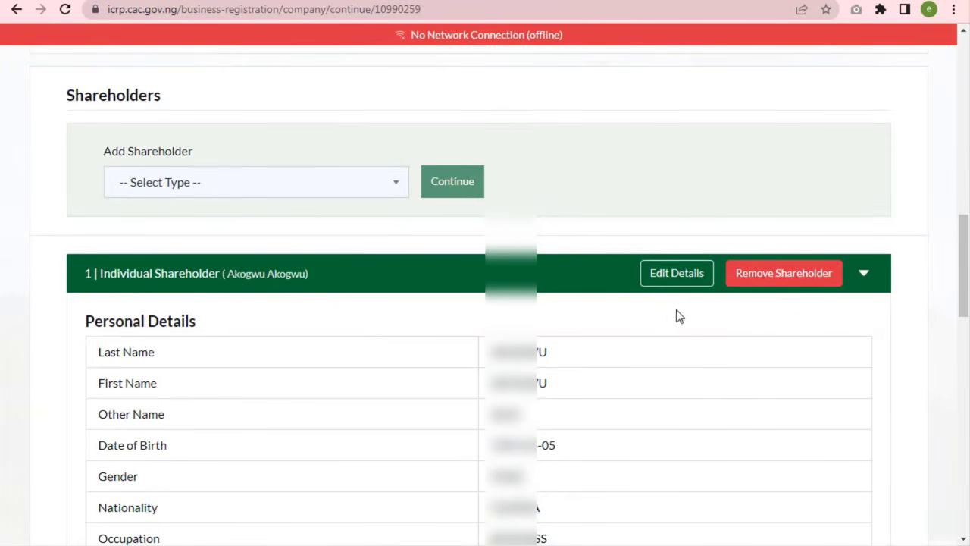
pyautogui.click(688, 277)
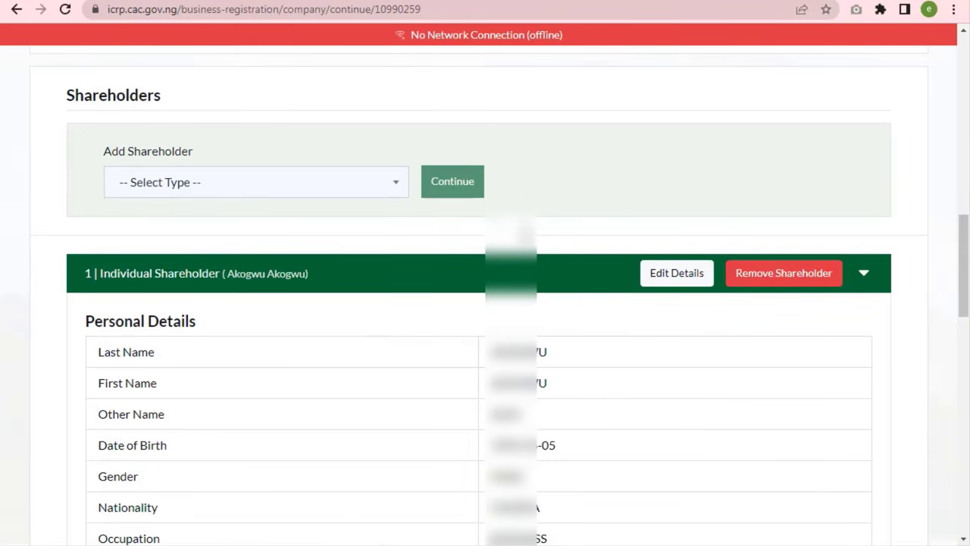
pyautogui.scroll(1, 473, 223)
pyautogui.scroll(-1, 643, 240)
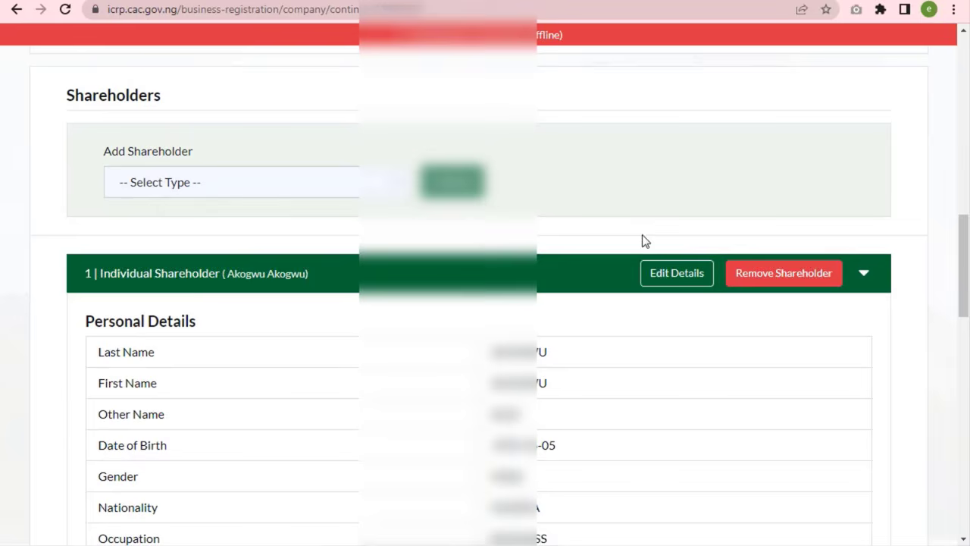
# Edit shareholder 1 to hold 600000 EQUITY (ORDINARY) shares and save with Update & Continue.
pyautogui.click(690, 280)
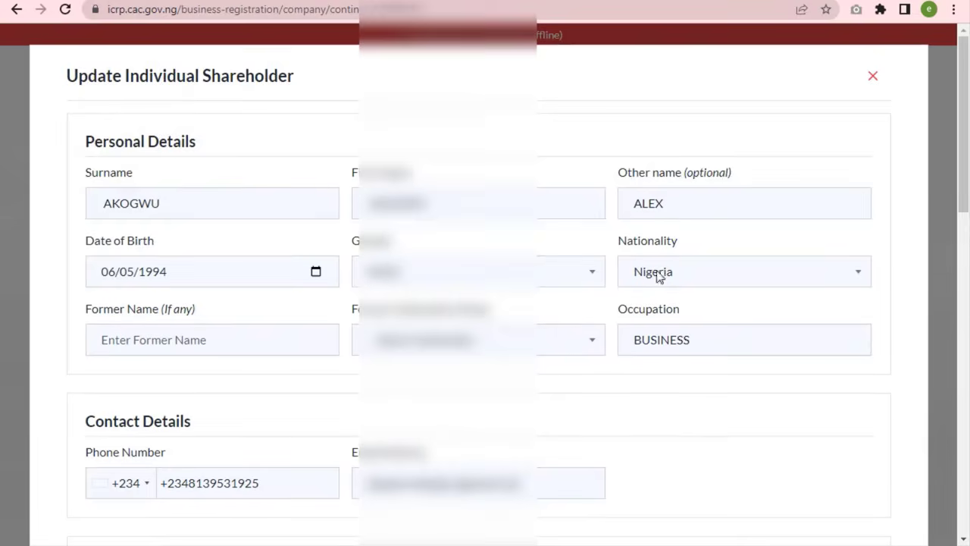
pyautogui.scroll(-2, 413, 220)
pyautogui.scroll(-10, 413, 219)
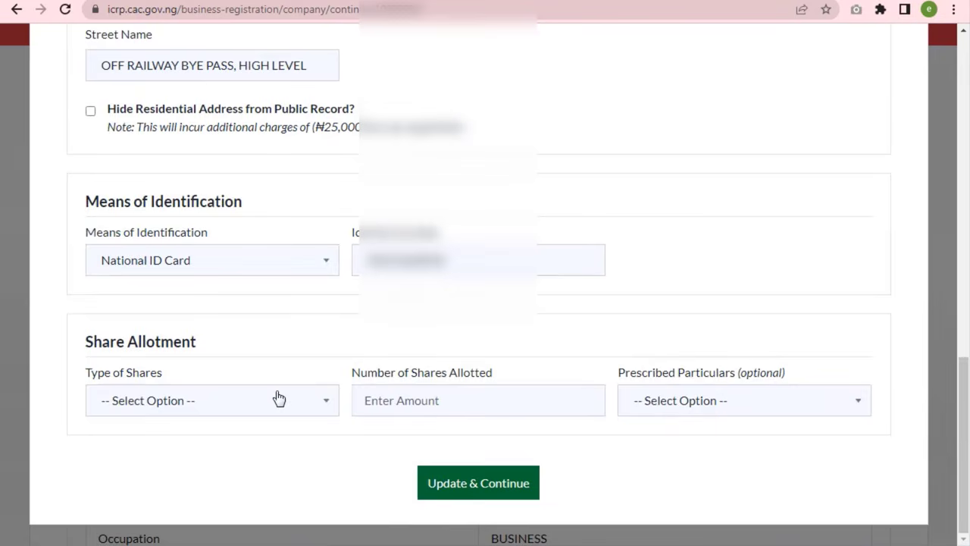
pyautogui.click(276, 399)
pyautogui.click(263, 441)
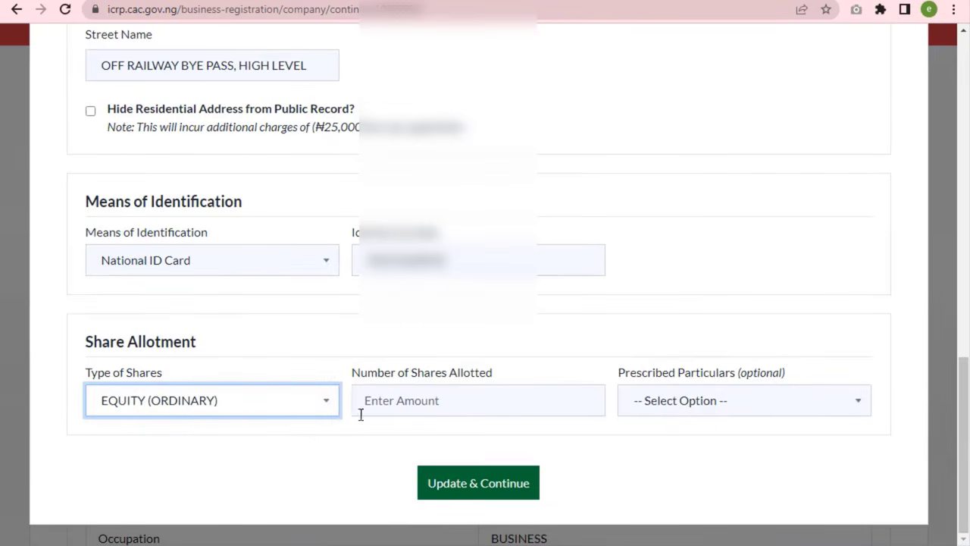
pyautogui.click(411, 407)
pyautogui.write('6')
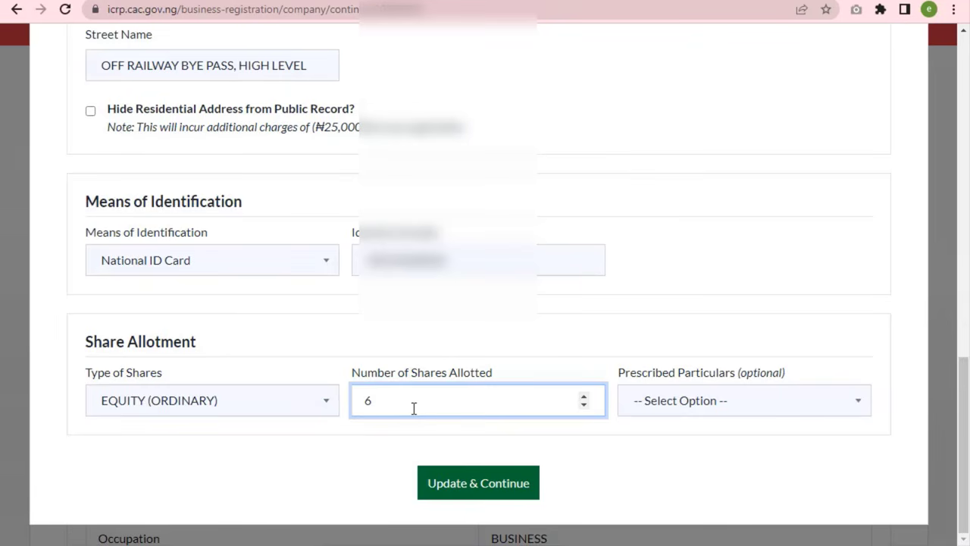
pyautogui.write('000')
pyautogui.write('00')
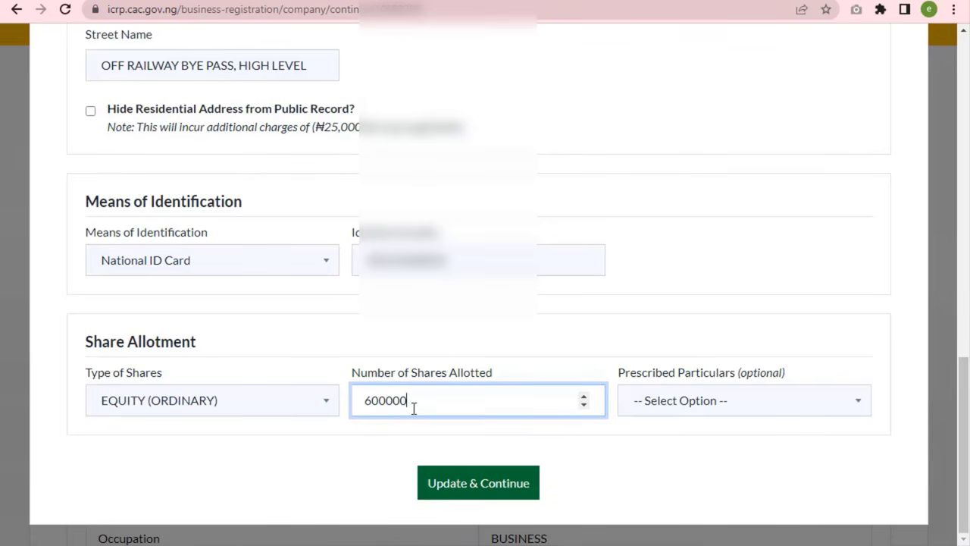
pyautogui.click(478, 482)
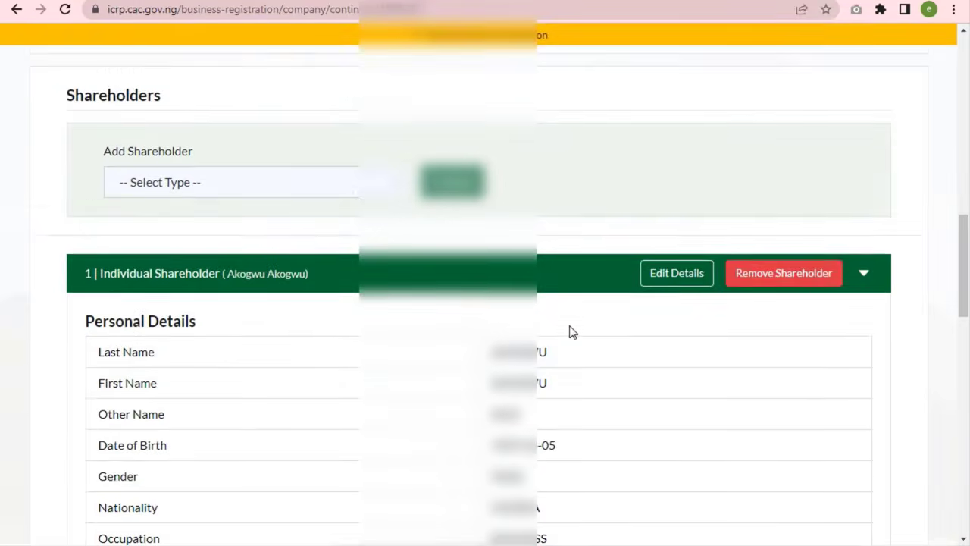
# Edit shareholder 2 to hold 400000 EQUITY (ORDINARY) shares and save the update.
pyautogui.scroll(-3, 569, 329)
pyautogui.scroll(-6, 564, 337)
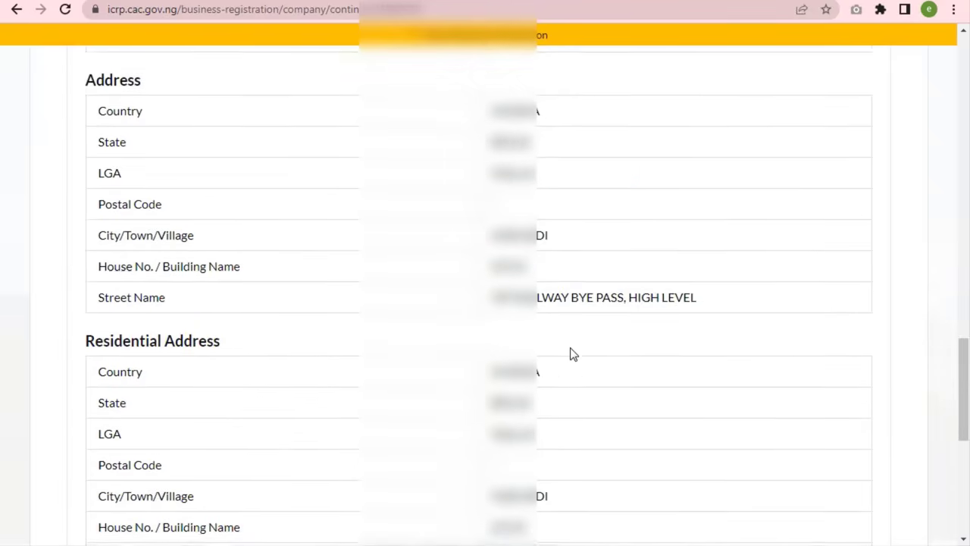
pyautogui.scroll(-3, 572, 348)
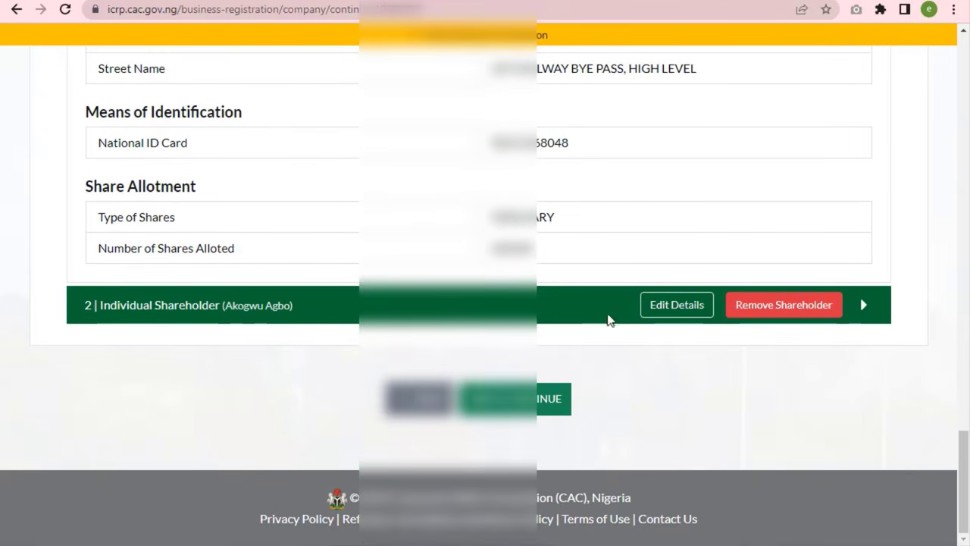
pyautogui.click(666, 313)
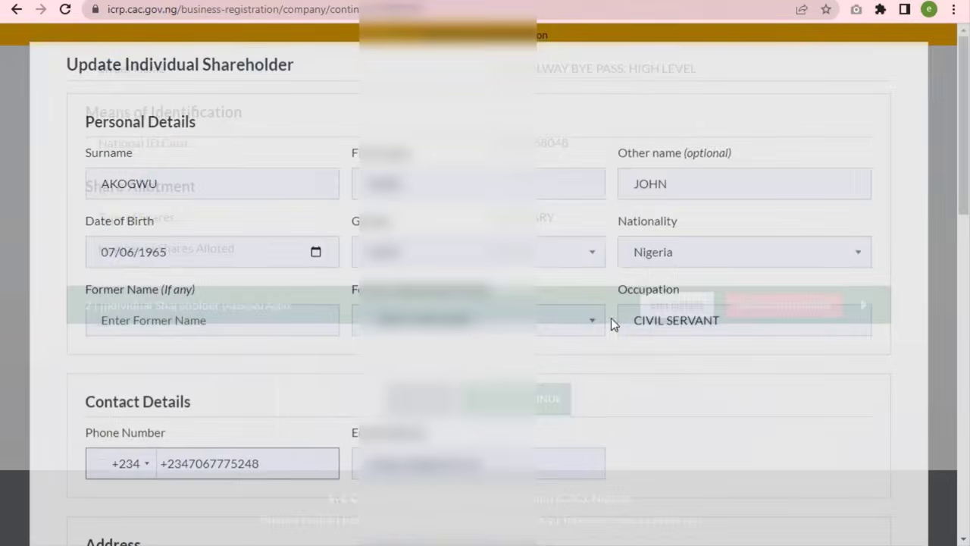
pyautogui.scroll(-3, 544, 324)
pyautogui.scroll(-6, 537, 337)
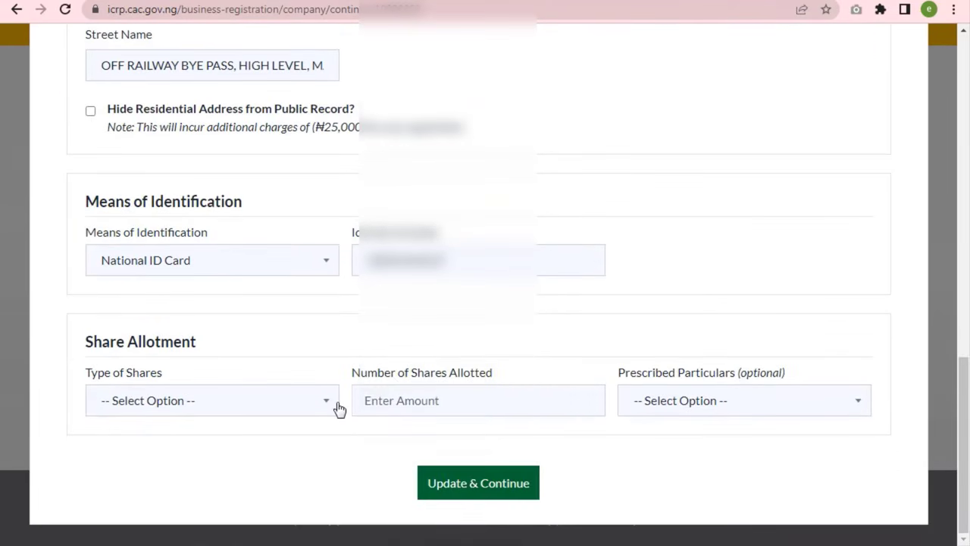
pyautogui.click(336, 404)
pyautogui.click(281, 444)
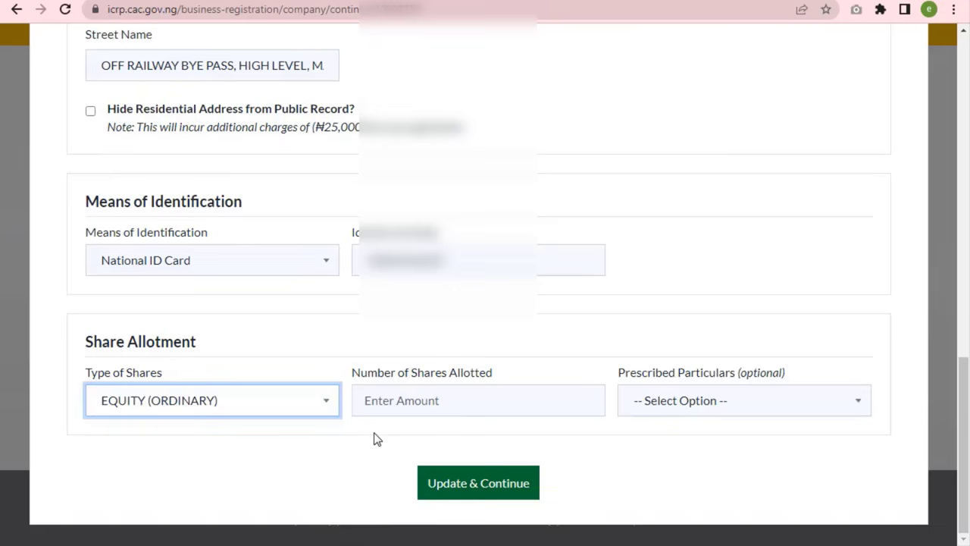
pyautogui.click(405, 399)
pyautogui.write('400000')
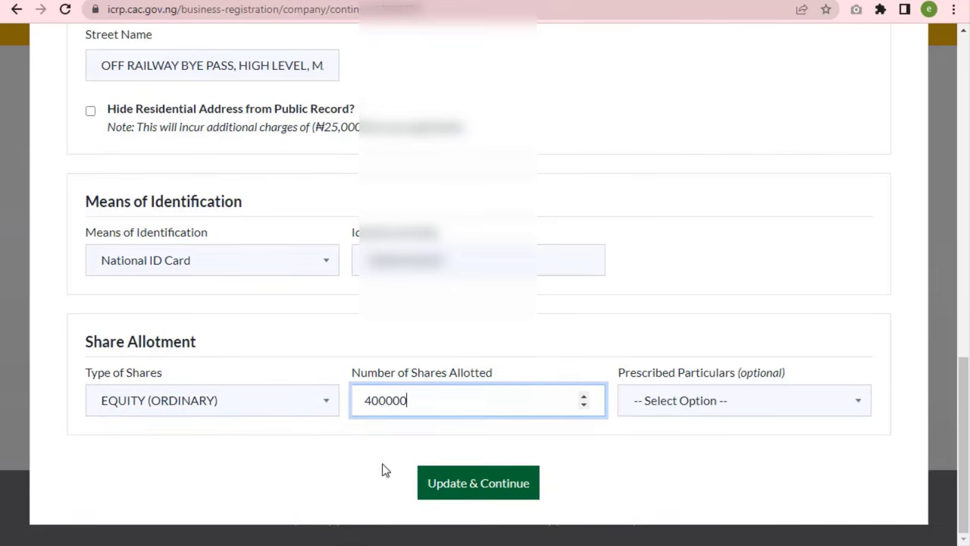
pyautogui.click(453, 480)
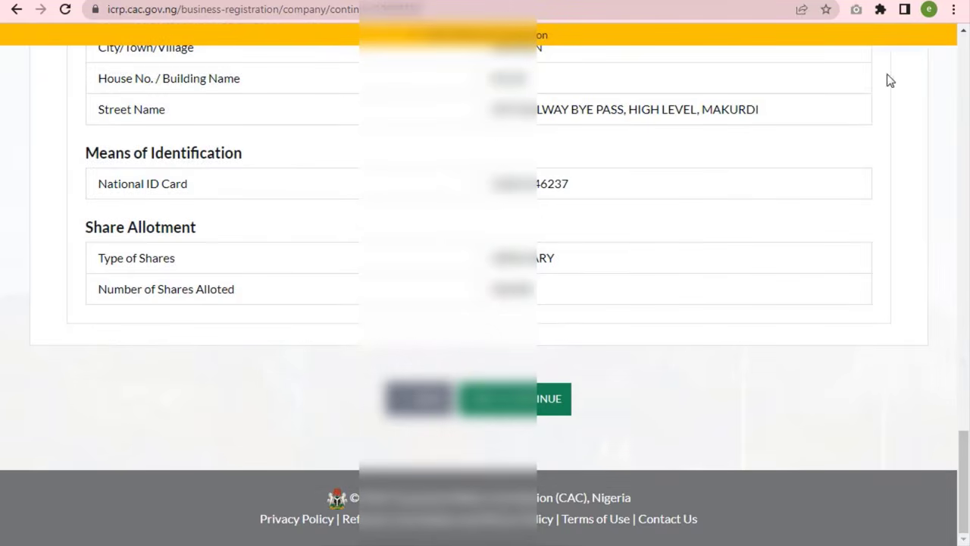
pyautogui.scroll(4, 791, 85)
pyautogui.scroll(10, 790, 85)
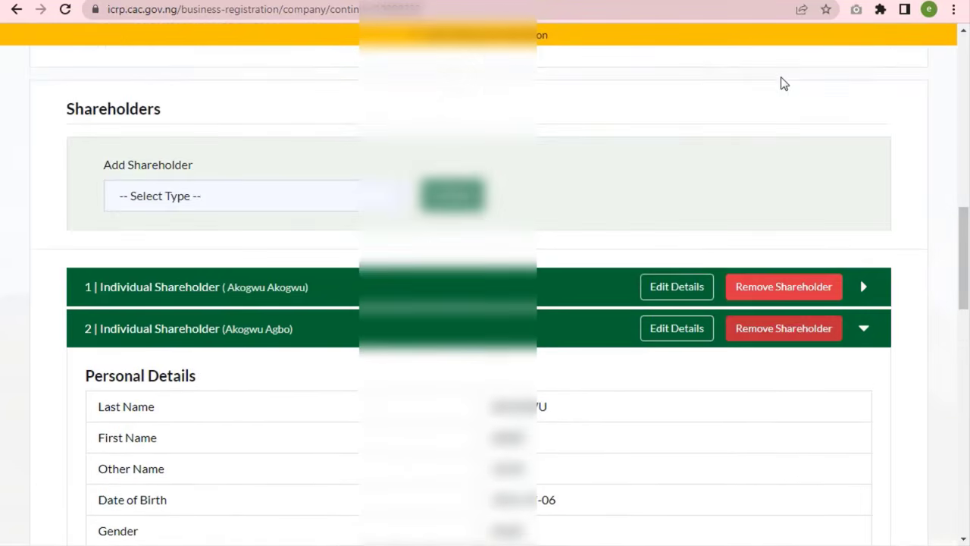
pyautogui.scroll(-15, 784, 83)
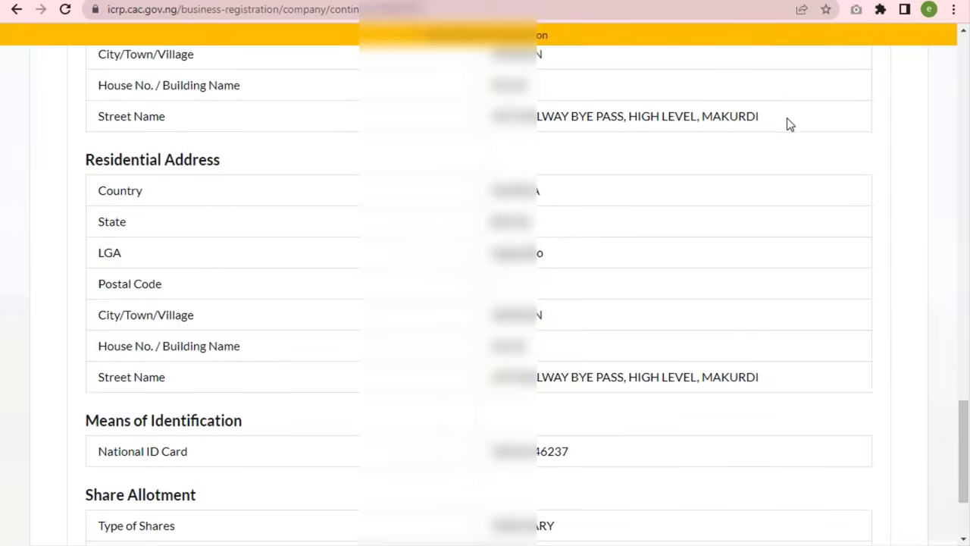
# Save the shareholders, continue to the PSC step and expand the second PSC's details.
pyautogui.click(524, 398)
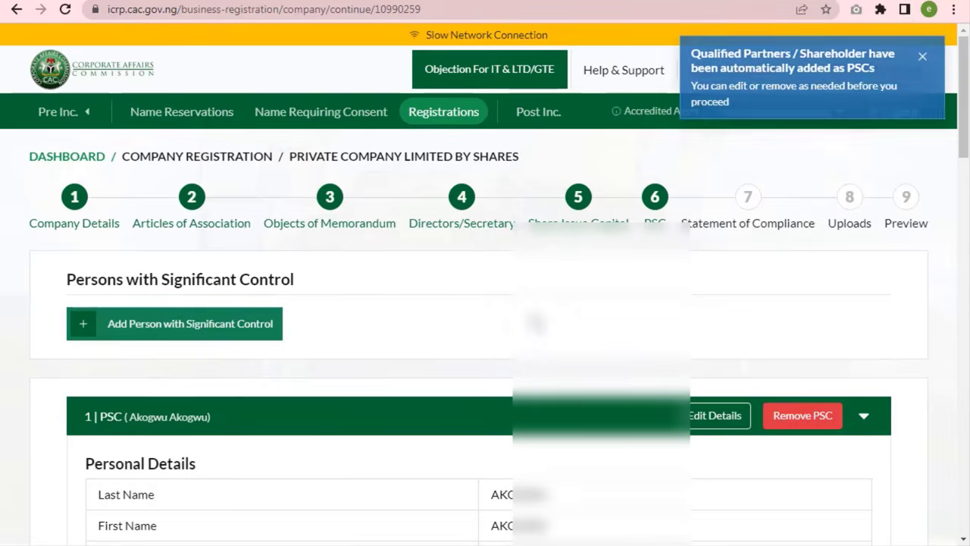
pyautogui.scroll(-2, 544, 322)
pyautogui.scroll(-10, 545, 322)
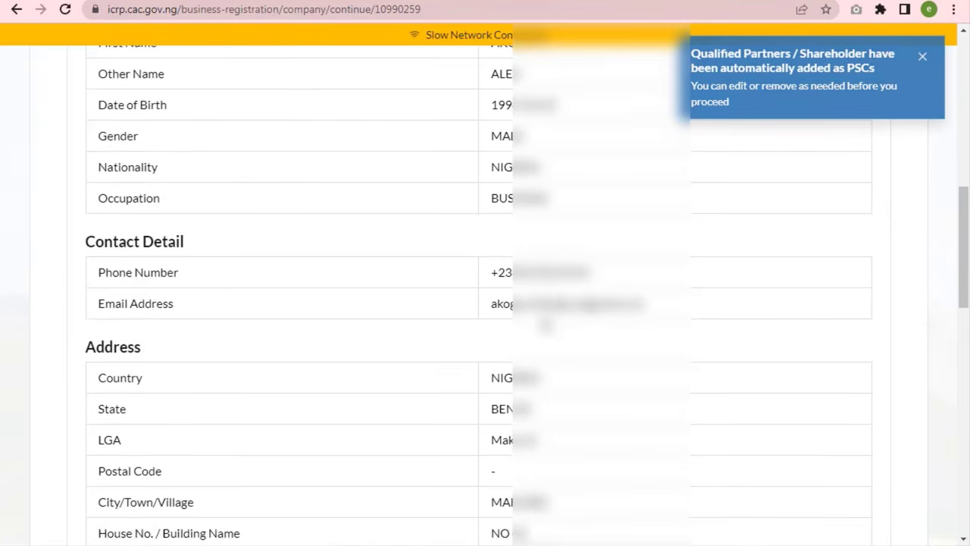
pyautogui.scroll(-6, 544, 323)
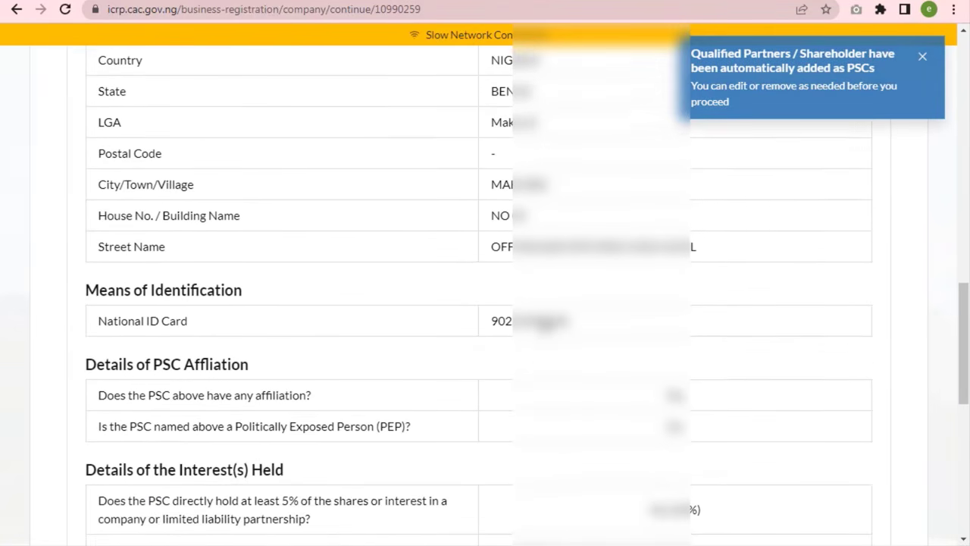
pyautogui.scroll(-4, 545, 322)
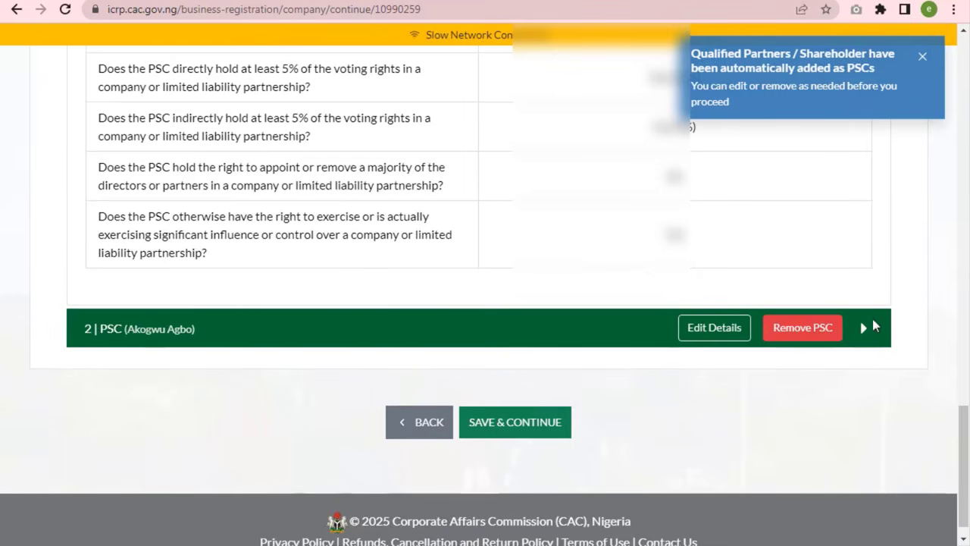
pyautogui.click(864, 334)
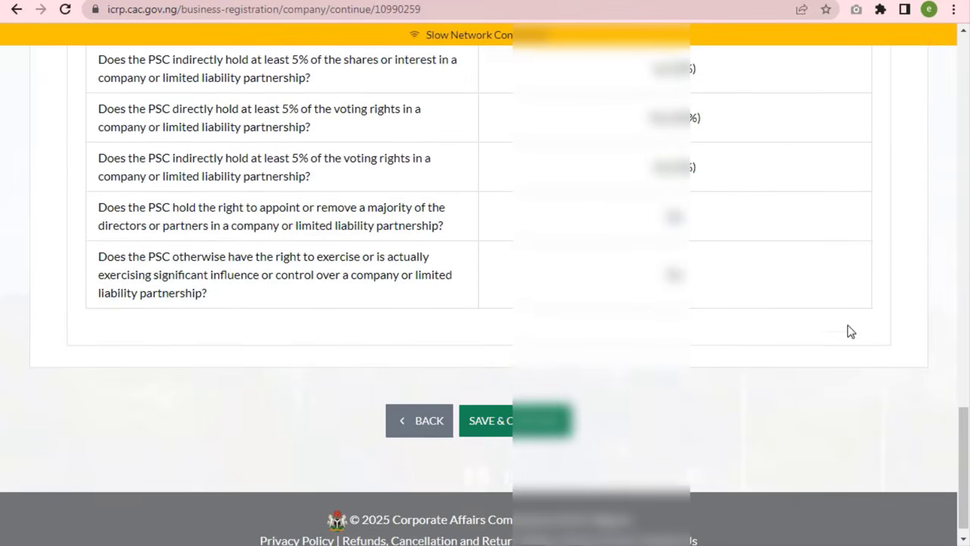
# Expand and review the first PSC's details, then save and continue.
pyautogui.scroll(3, 819, 298)
pyautogui.scroll(9, 815, 296)
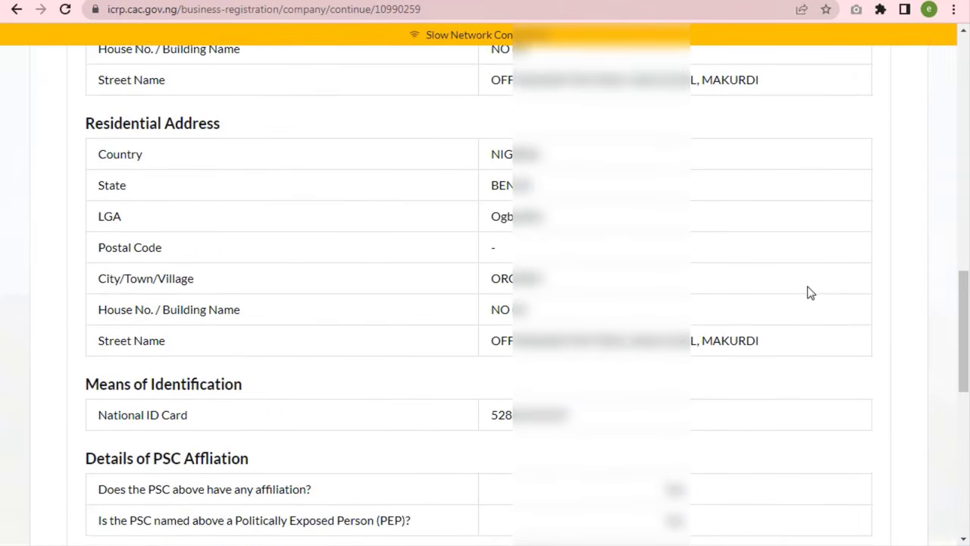
pyautogui.scroll(5, 811, 292)
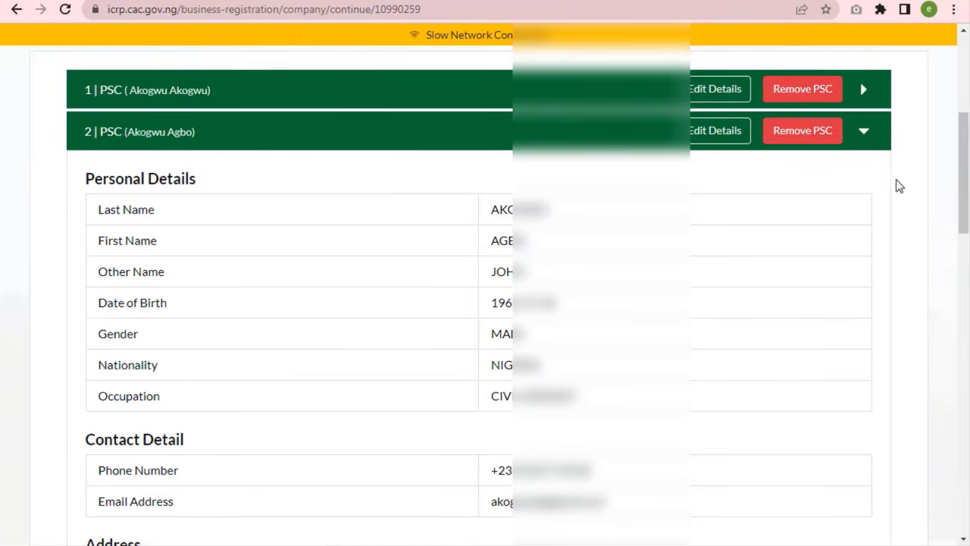
pyautogui.click(864, 99)
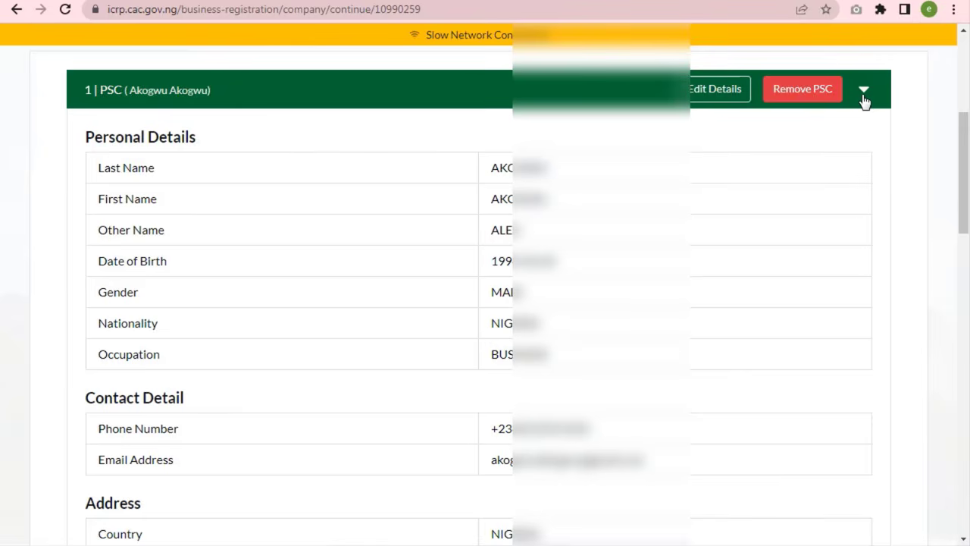
pyautogui.scroll(-4, 879, 208)
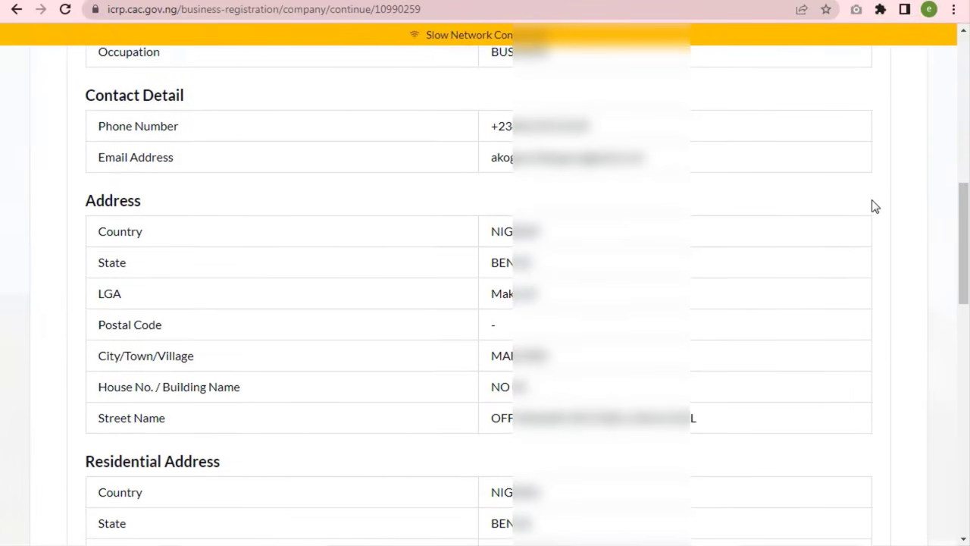
pyautogui.scroll(-4, 835, 261)
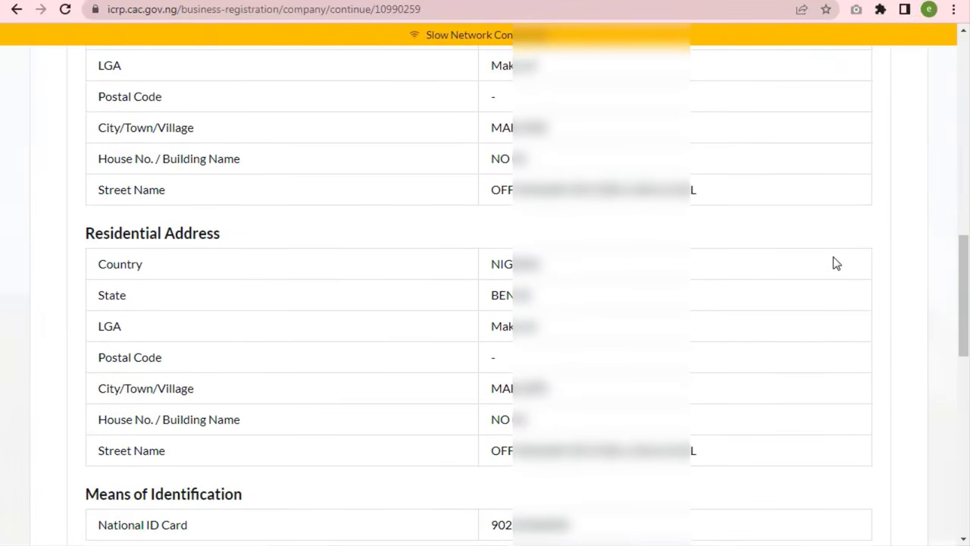
pyautogui.scroll(-1, 840, 267)
pyautogui.scroll(-2, 844, 275)
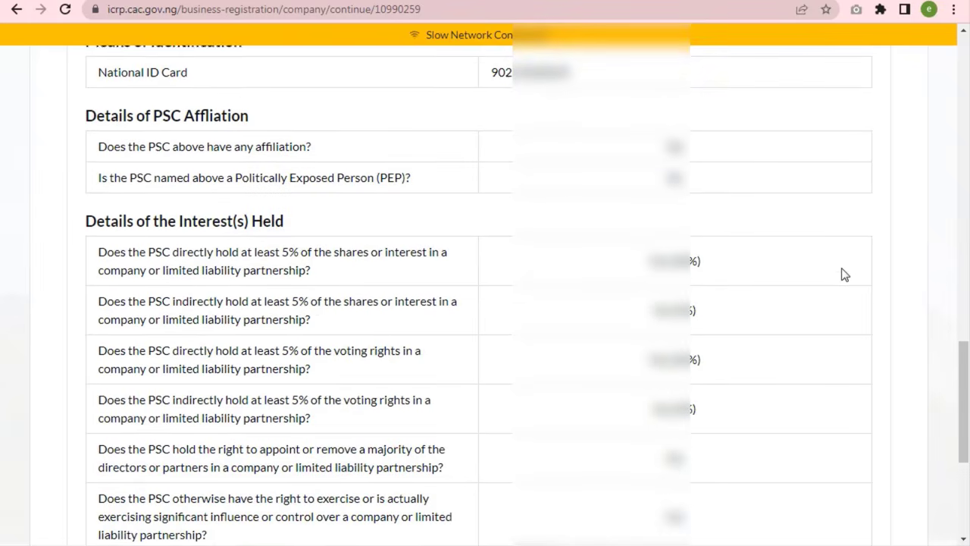
pyautogui.scroll(-4, 844, 274)
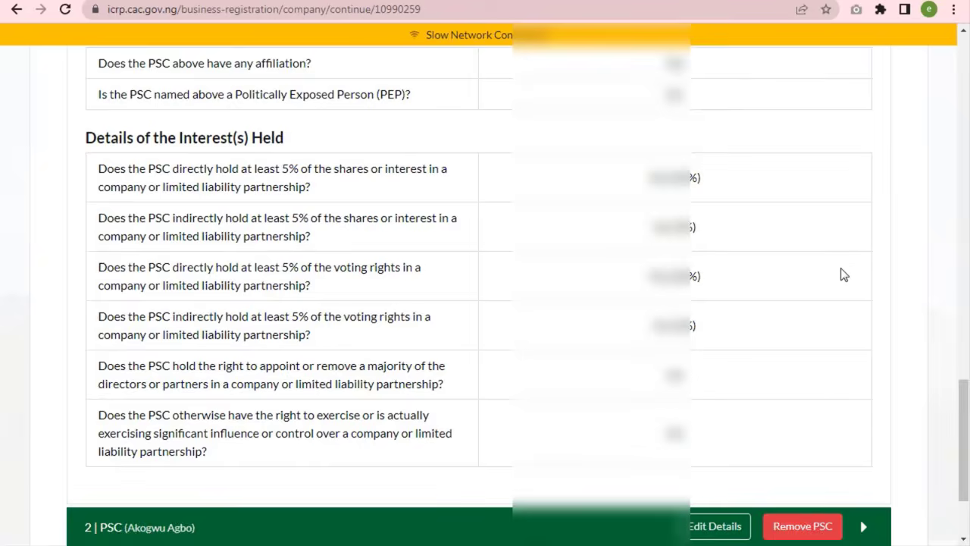
pyautogui.scroll(-1, 844, 274)
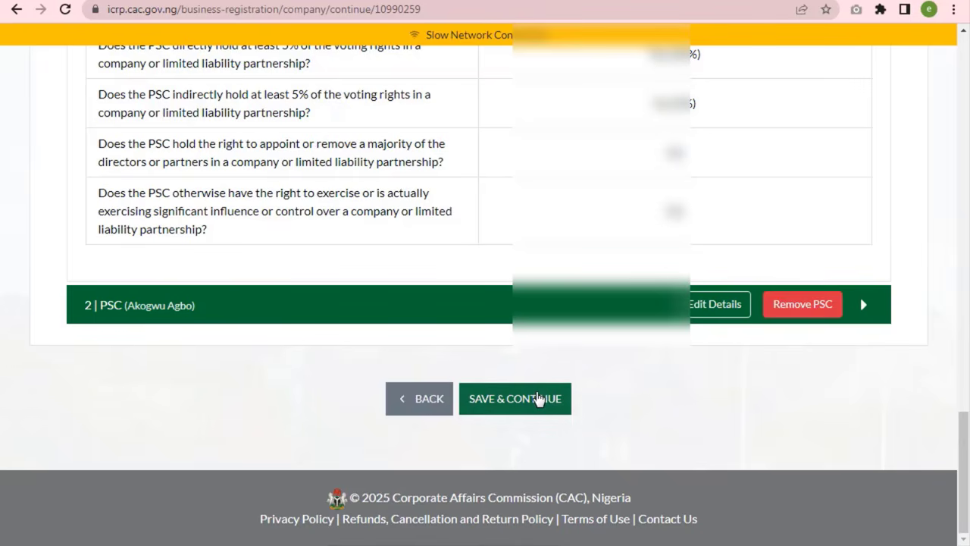
pyautogui.click(538, 400)
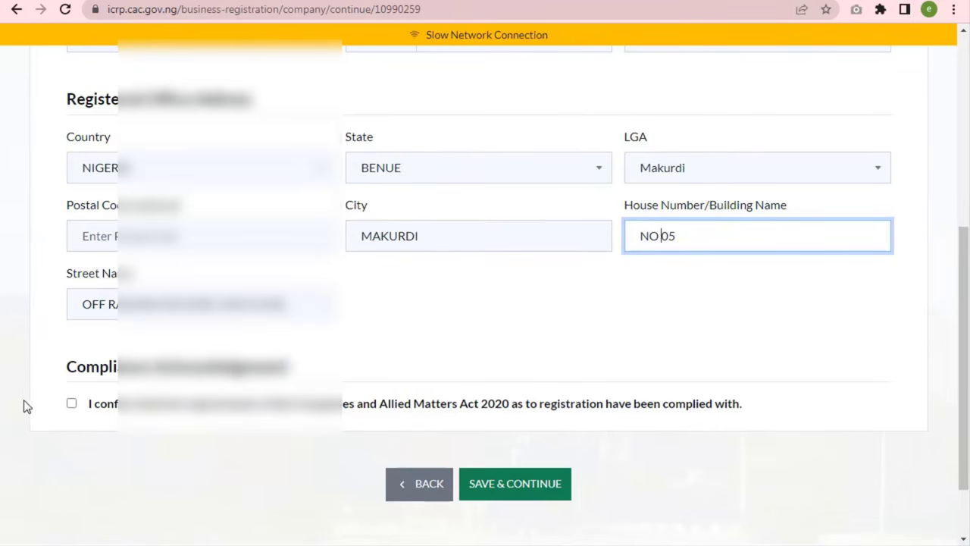
# Tick the Companies and Allied Matters Act 2020 compliance box and save and continue.
pyautogui.click(71, 402)
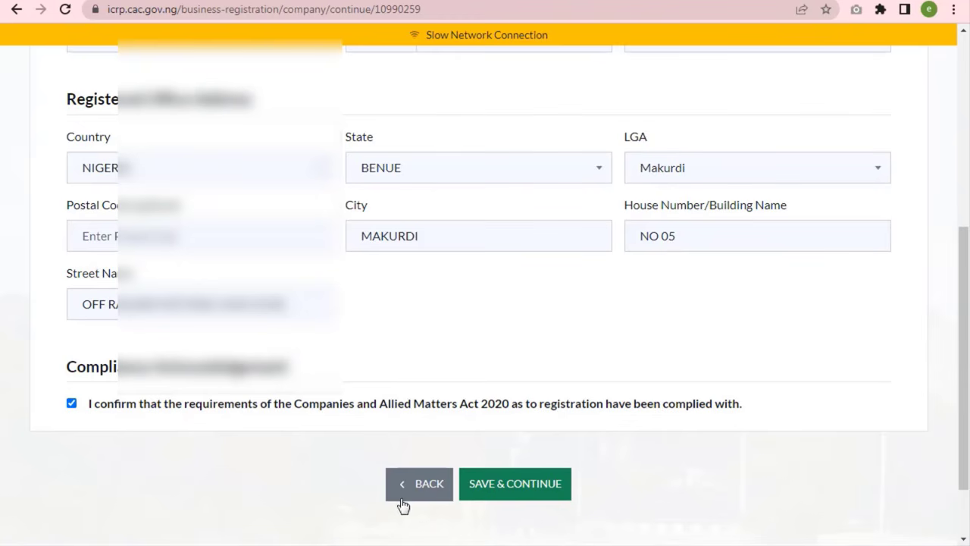
pyautogui.click(478, 491)
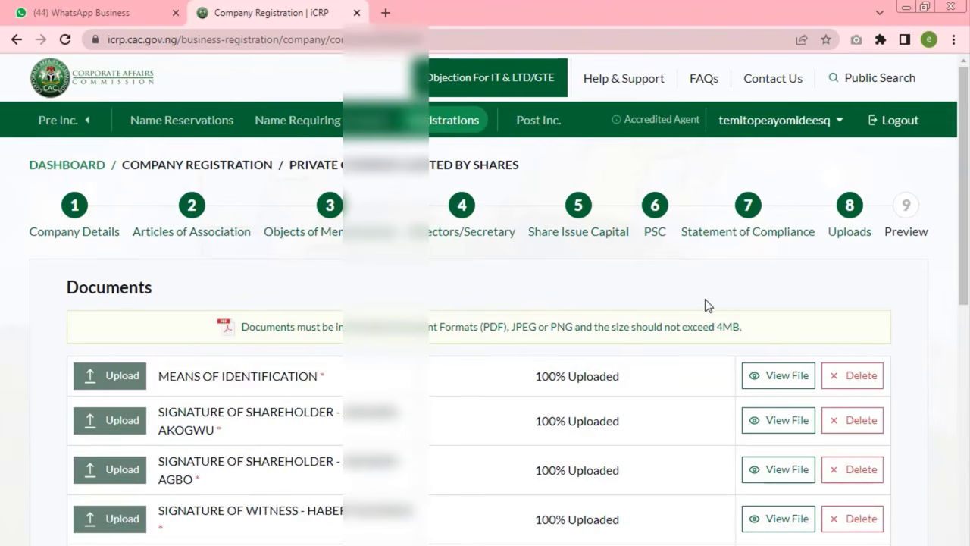
# Save the uploaded identification and signature documents and continue to the Preview.
pyautogui.scroll(-3, 824, 295)
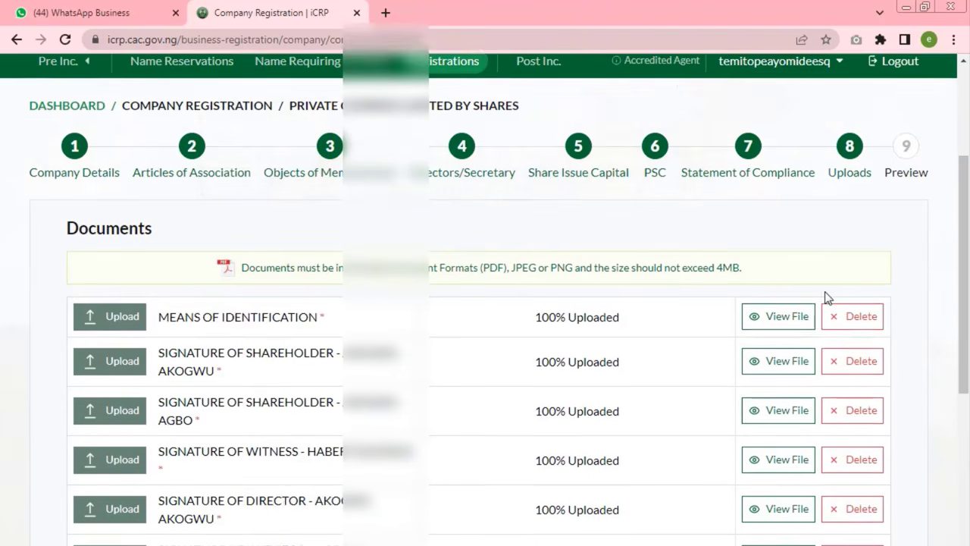
pyautogui.scroll(-4, 825, 291)
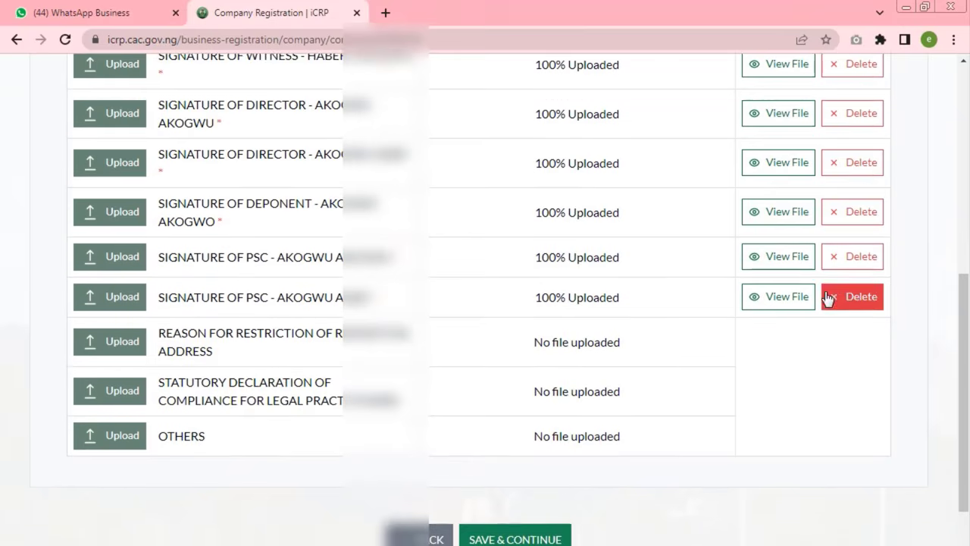
pyautogui.scroll(-1, 828, 300)
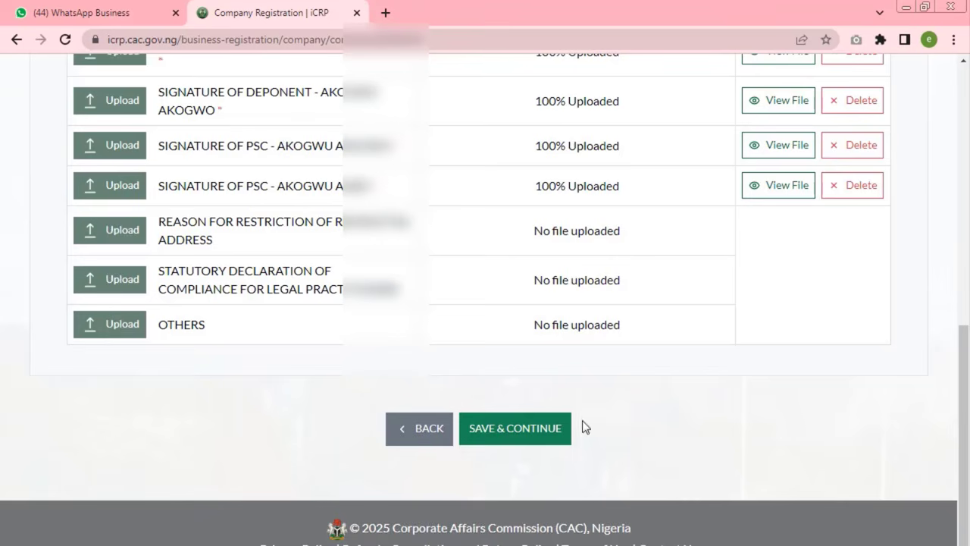
pyautogui.click(553, 432)
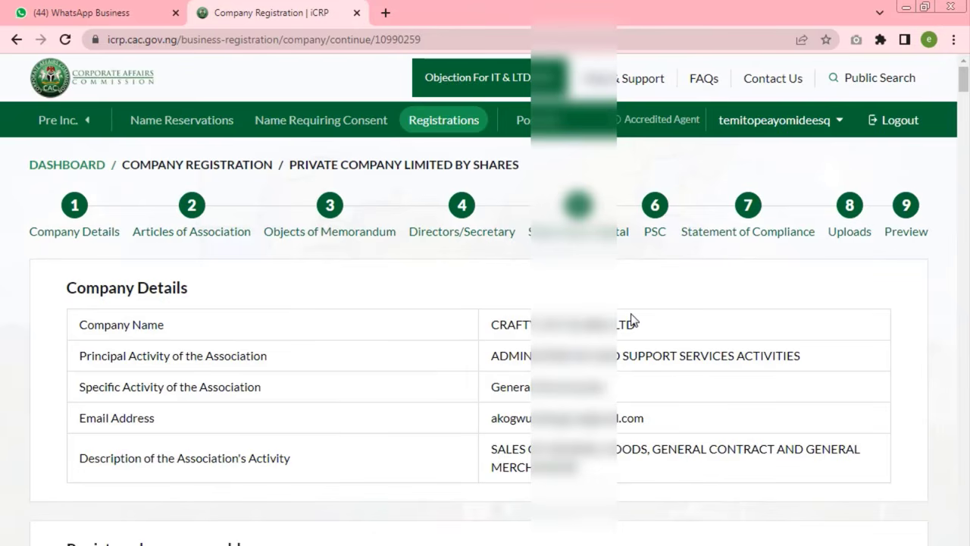
# Review the full registration preview and save it to generate the ₦10,000.00 payment with a Remita RRR.
pyautogui.scroll(-3, 631, 319)
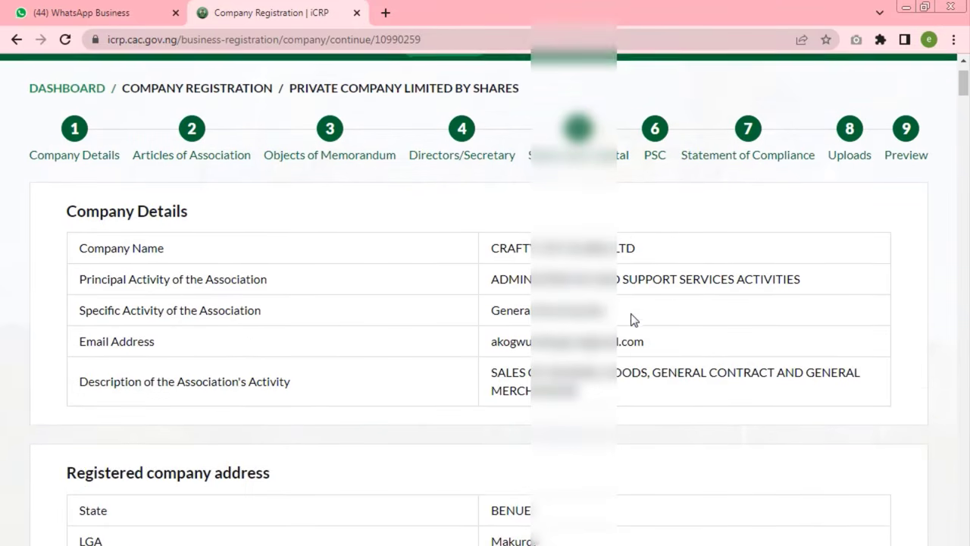
pyautogui.scroll(-3, 633, 319)
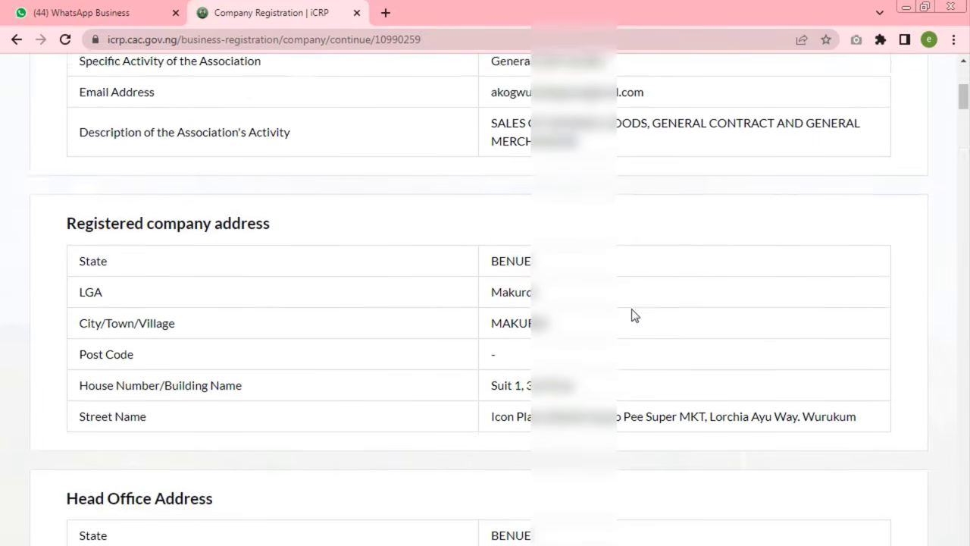
pyautogui.scroll(-6, 635, 315)
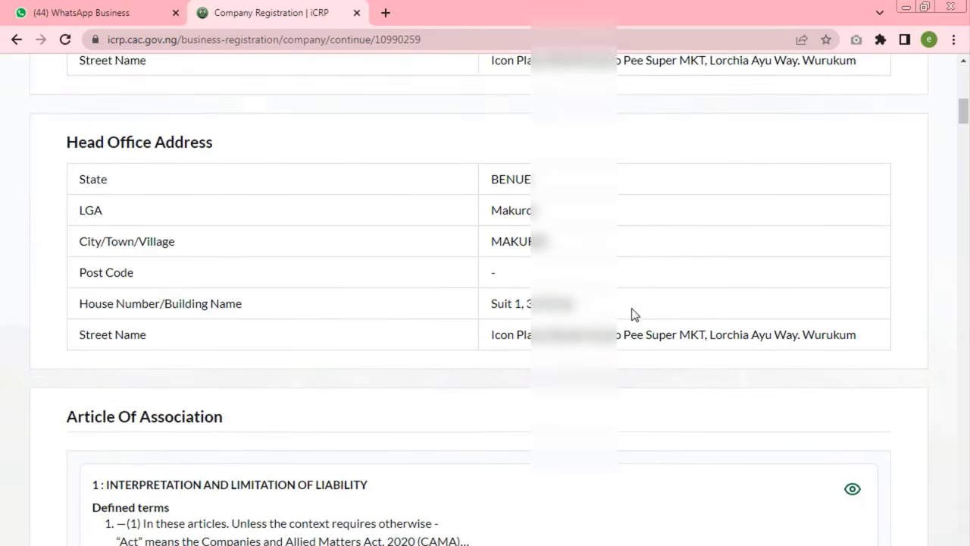
pyautogui.scroll(-5, 635, 316)
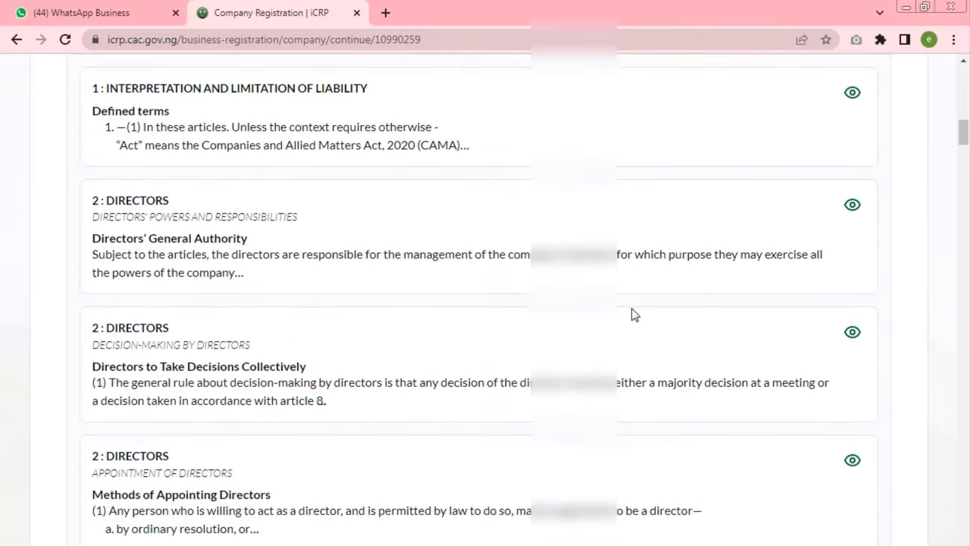
pyautogui.scroll(-5, 635, 315)
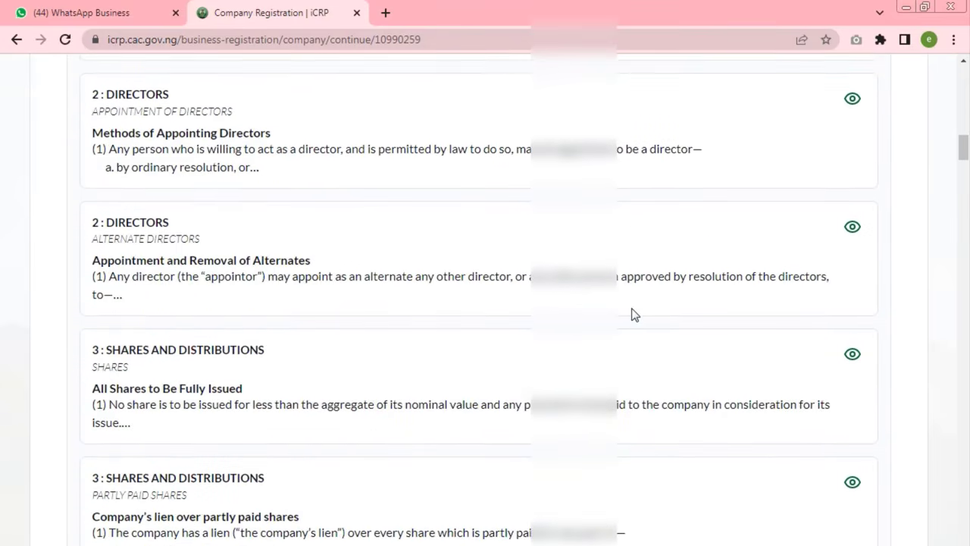
pyautogui.scroll(-12, 635, 315)
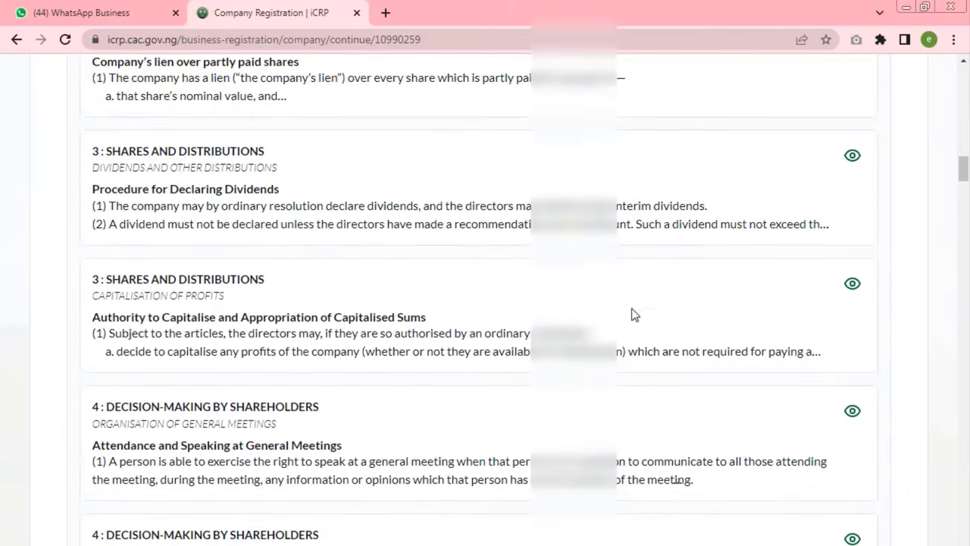
pyautogui.scroll(-20, 635, 317)
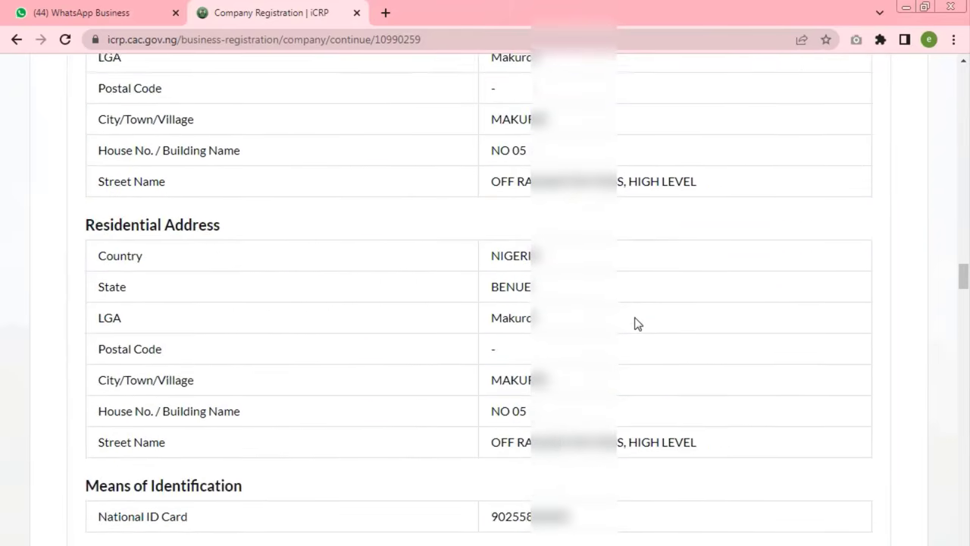
pyautogui.scroll(-20, 632, 319)
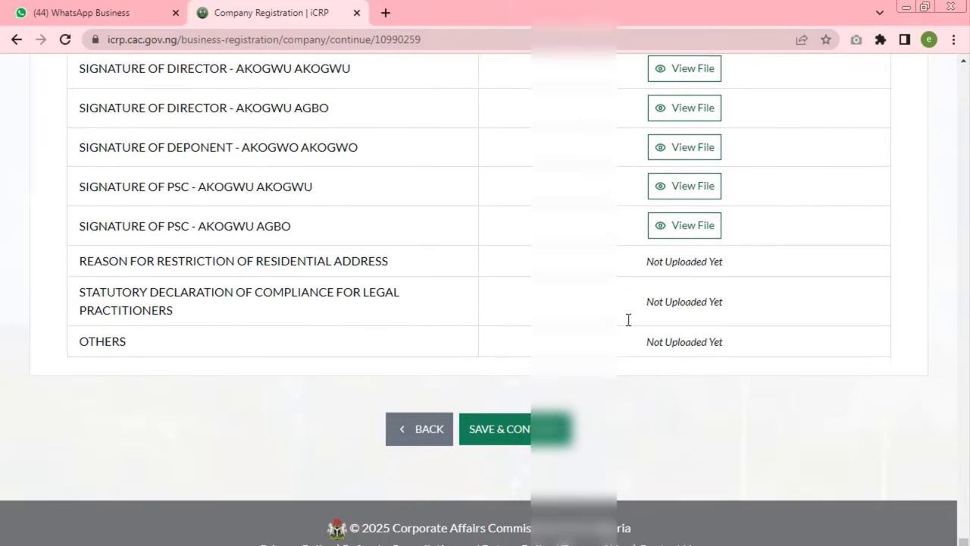
pyautogui.click(508, 428)
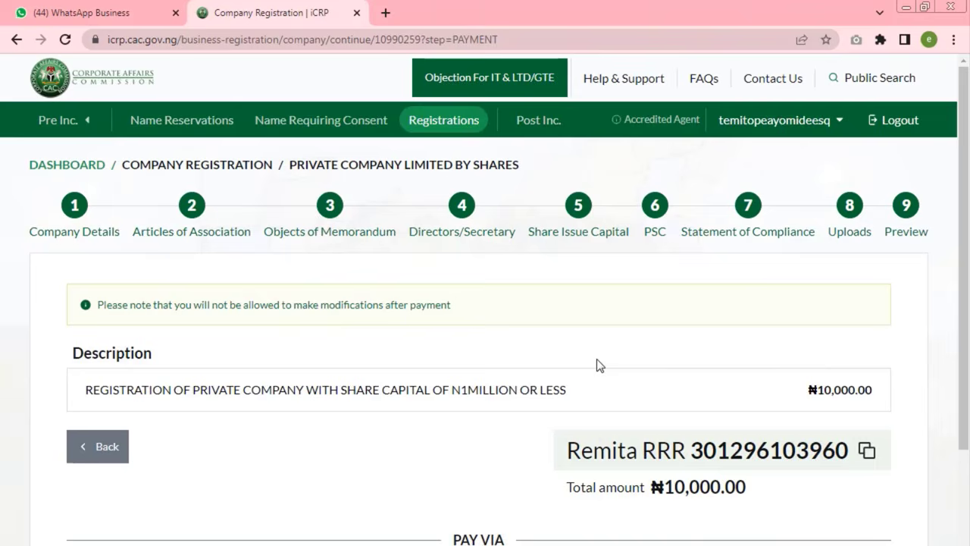
# Scroll through the payment page to check the Remita RRR and the ₦10,000 total.
pyautogui.scroll(-1, 599, 365)
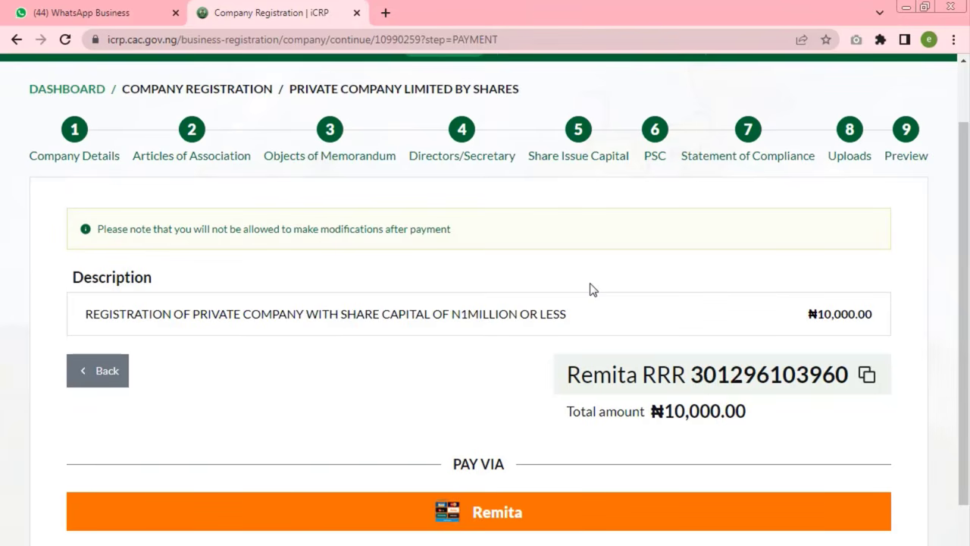
pyautogui.scroll(-1, 593, 290)
pyautogui.scroll(2, 590, 286)
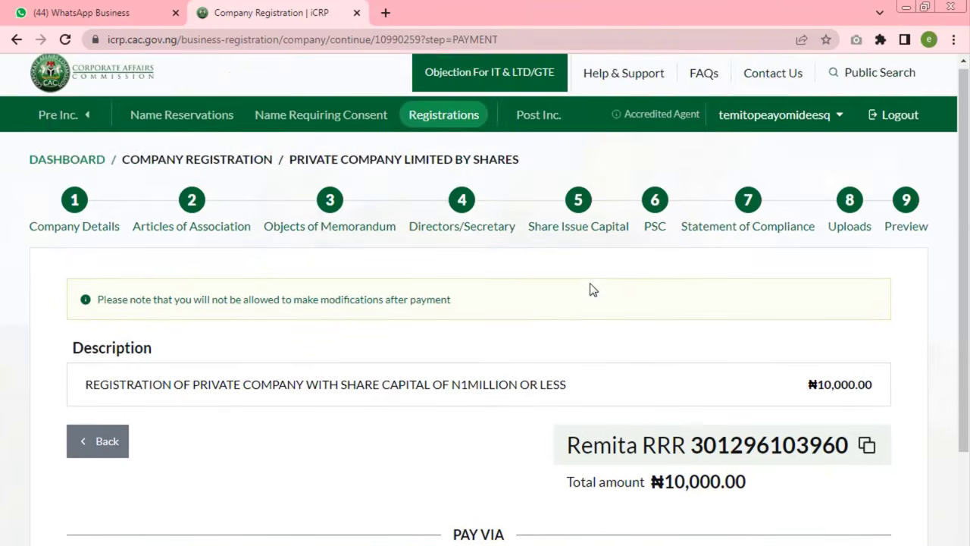
pyautogui.scroll(-1, 590, 286)
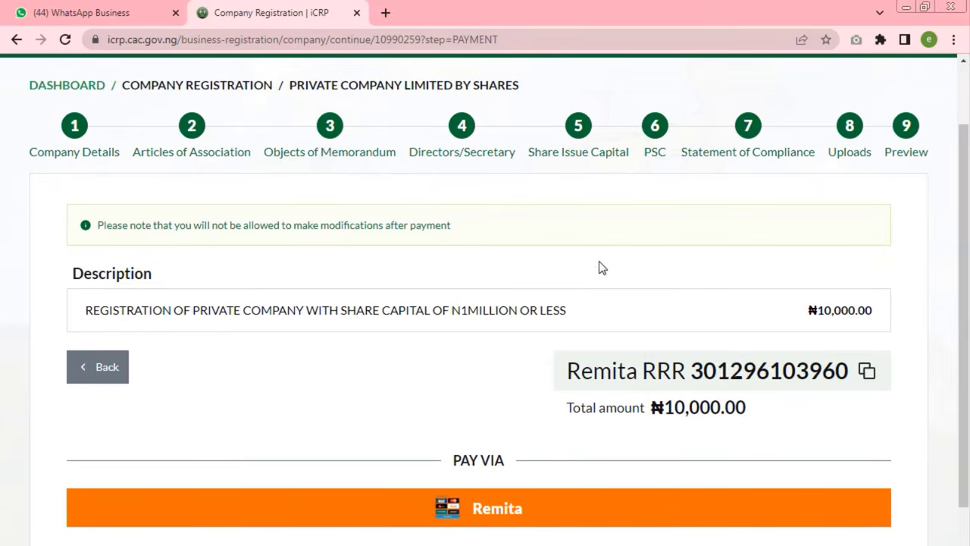
pyautogui.scroll(-1, 695, 266)
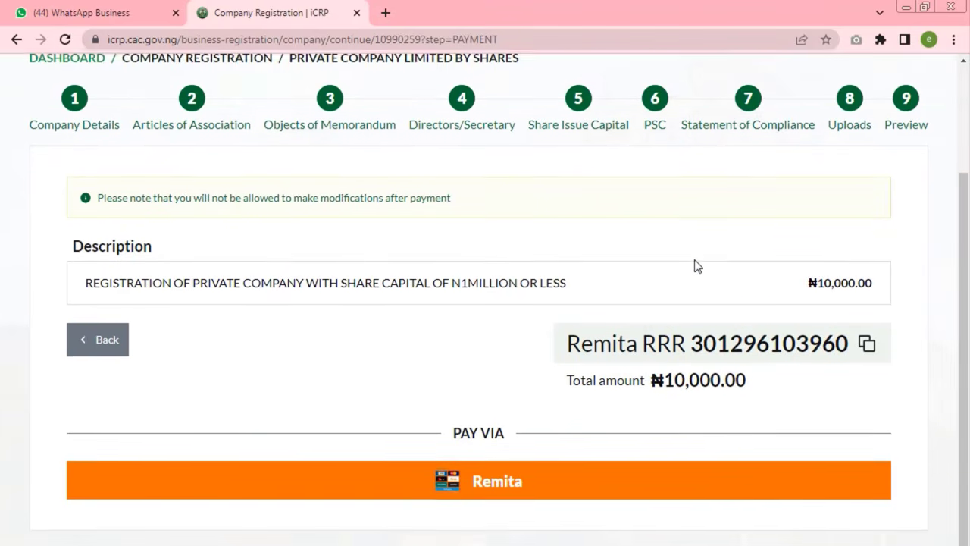
pyautogui.scroll(1, 687, 271)
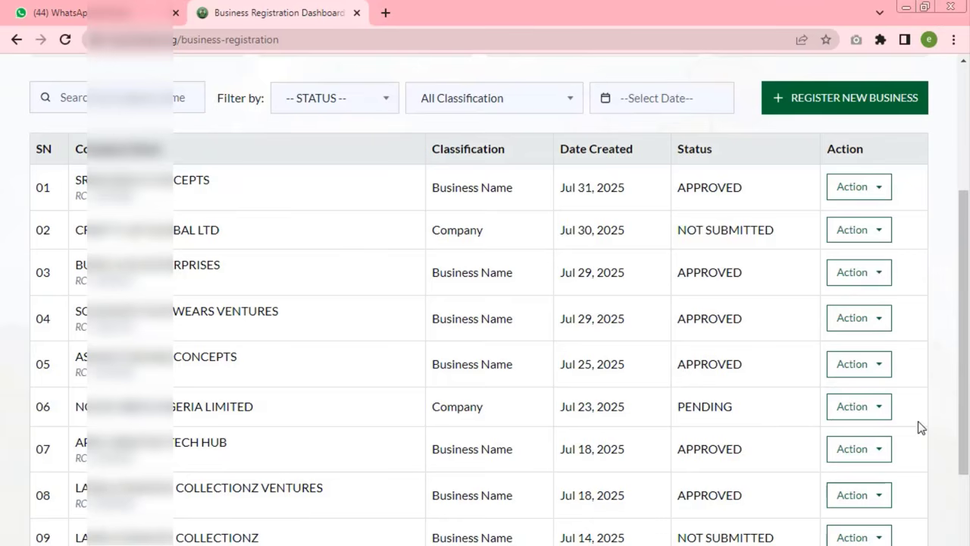
# Download the certificate for row 10's approved Jul 10, 2025 company, then reopen its Action menu.
pyautogui.scroll(-1, 905, 423)
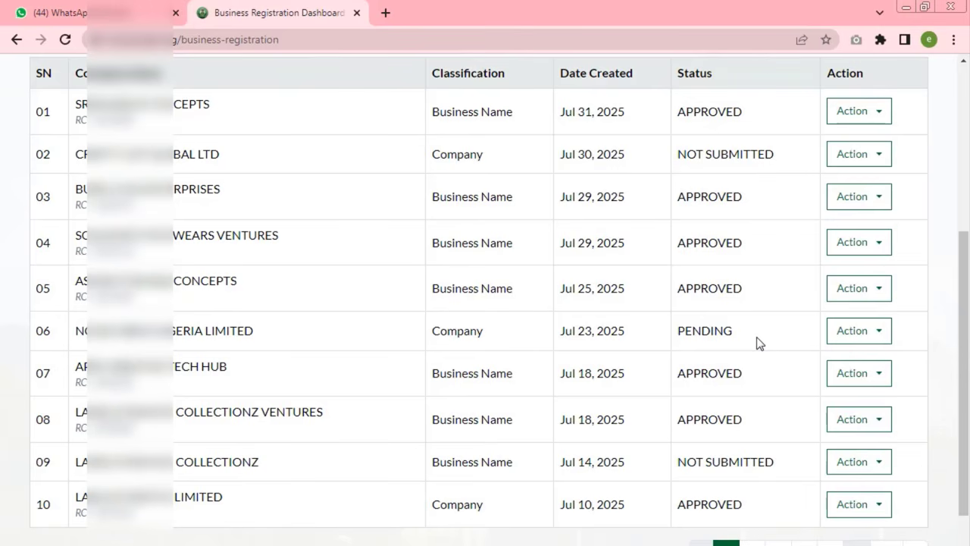
pyautogui.scroll(1, 765, 344)
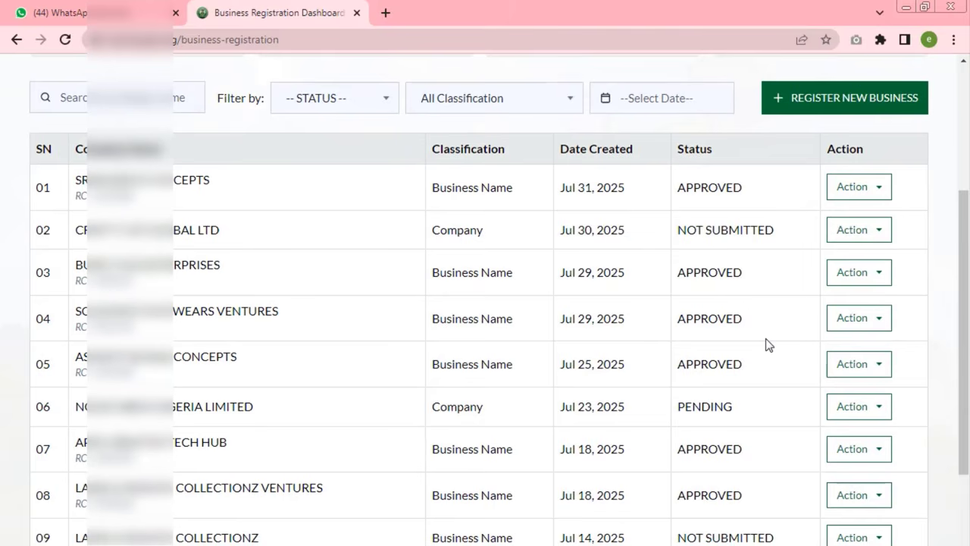
pyautogui.scroll(-2, 765, 343)
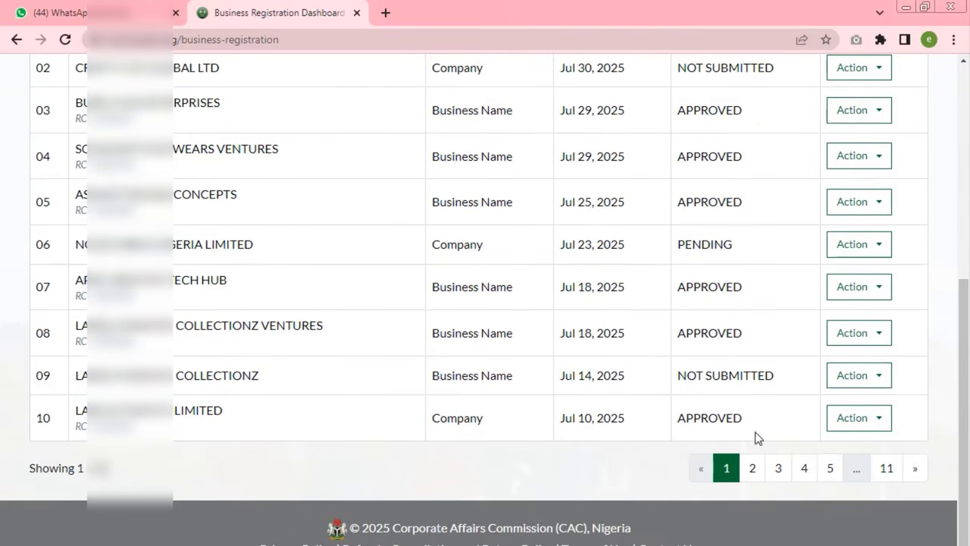
pyautogui.click(877, 426)
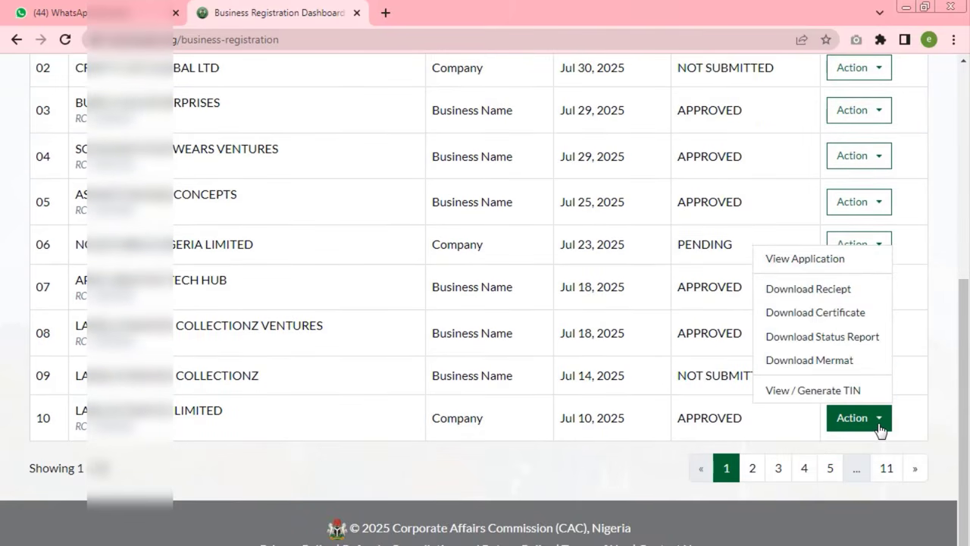
pyautogui.click(848, 324)
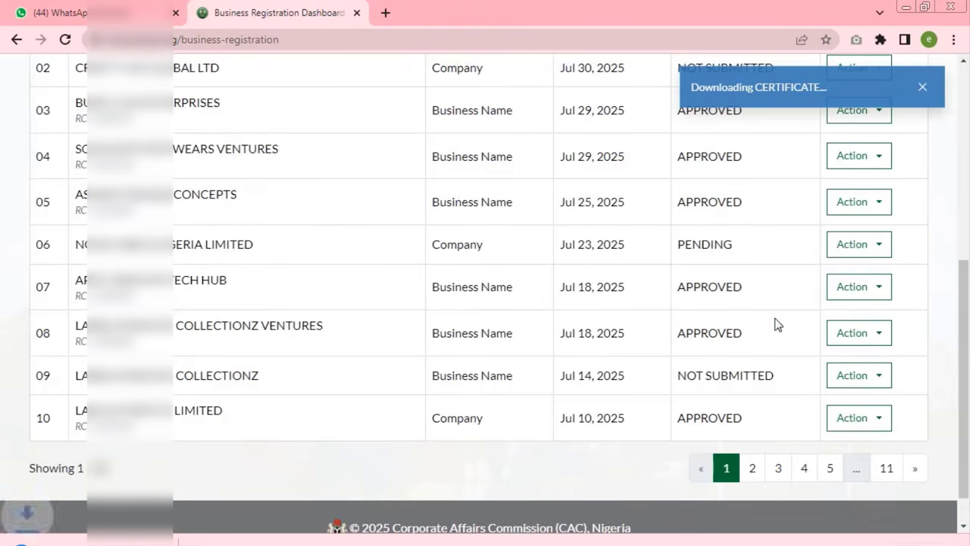
pyautogui.click(887, 418)
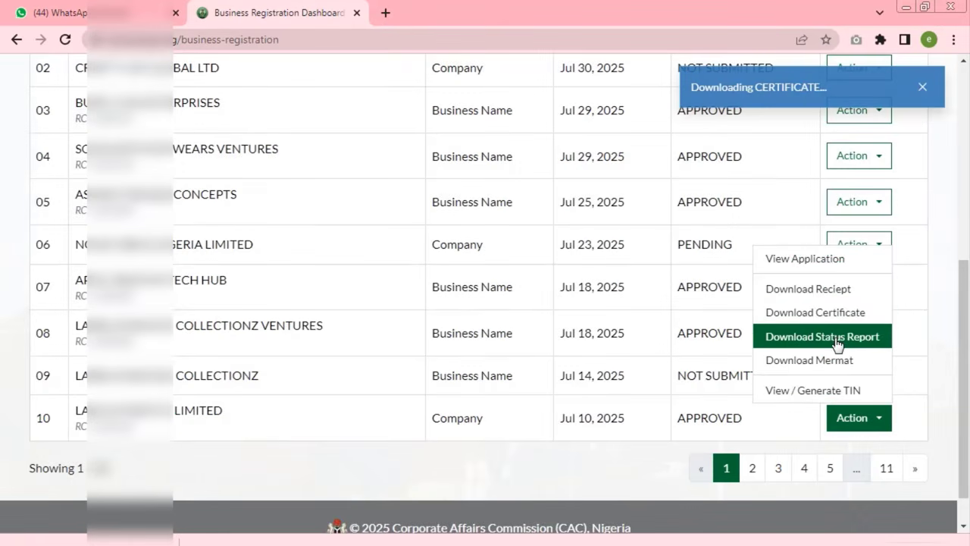